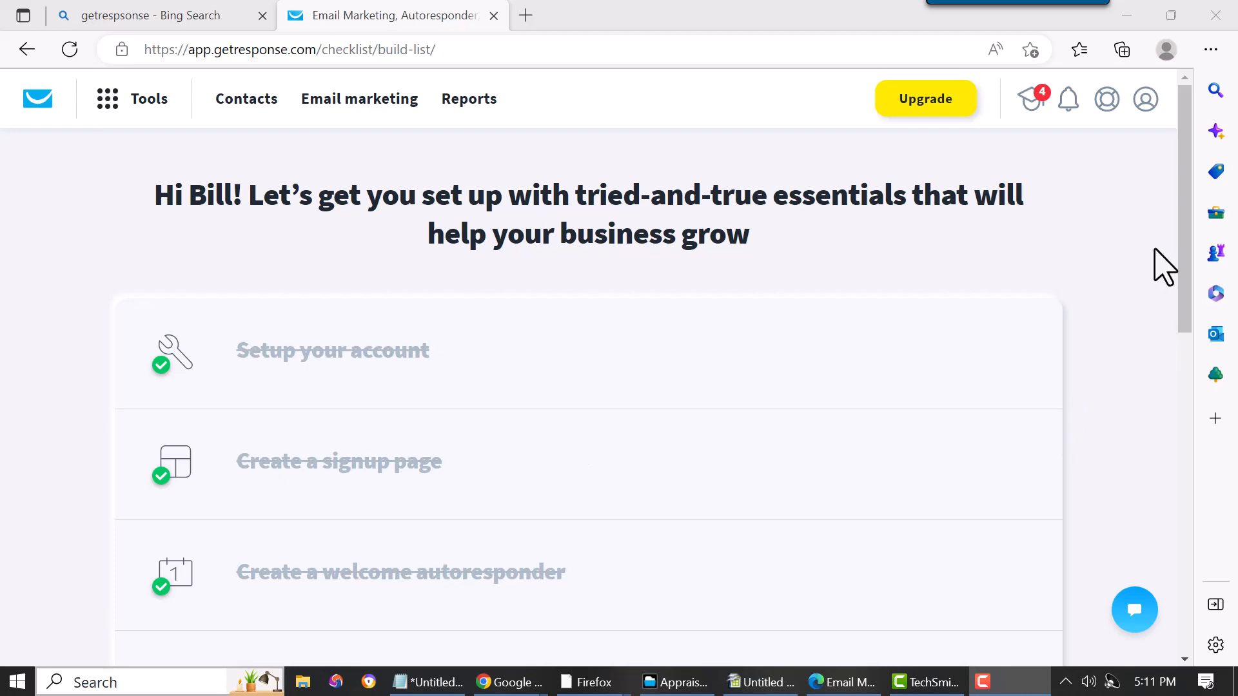
Step: Open the landing pages manager from the list of available tools
{"action": "left_click", "coordinate": [1182, 203]}
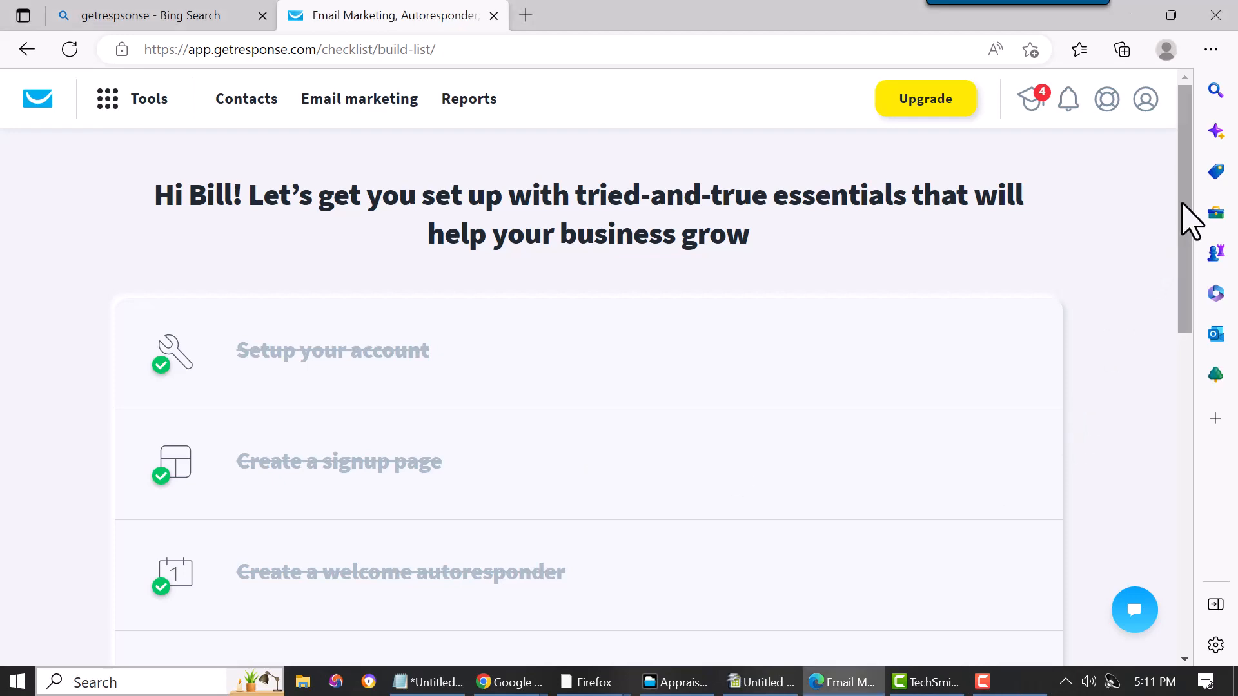
{"action": "left_click", "coordinate": [39, 100]}
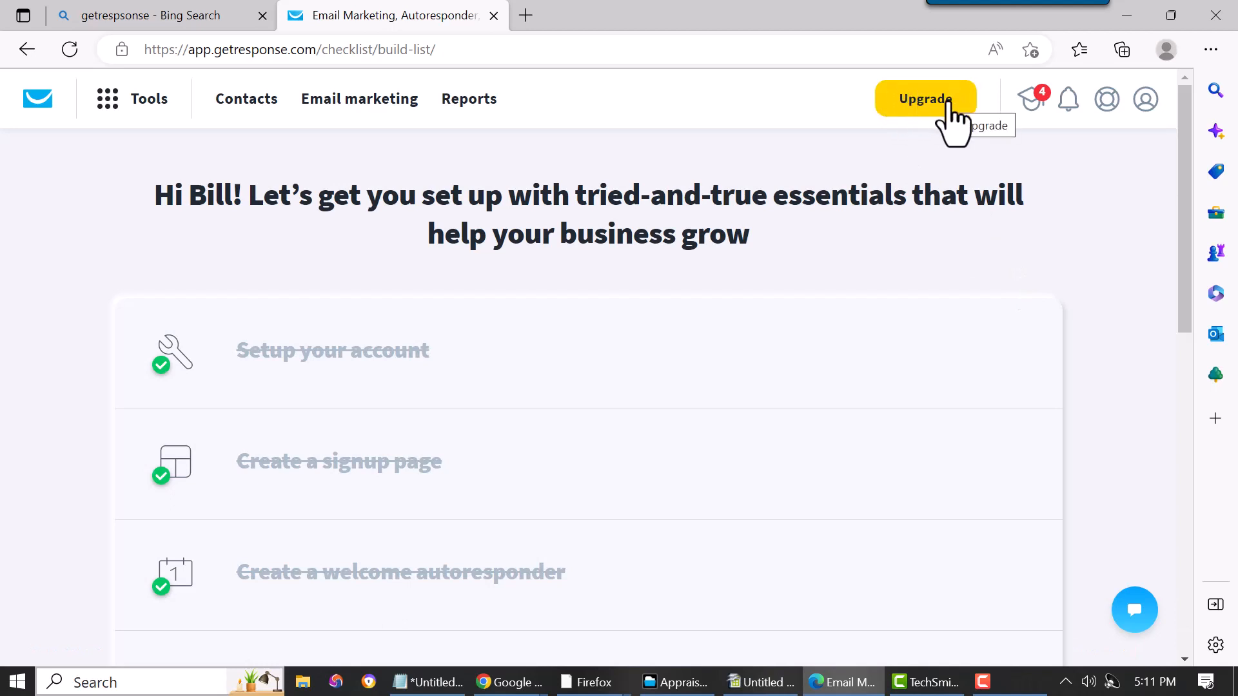
{"action": "left_click", "coordinate": [108, 105]}
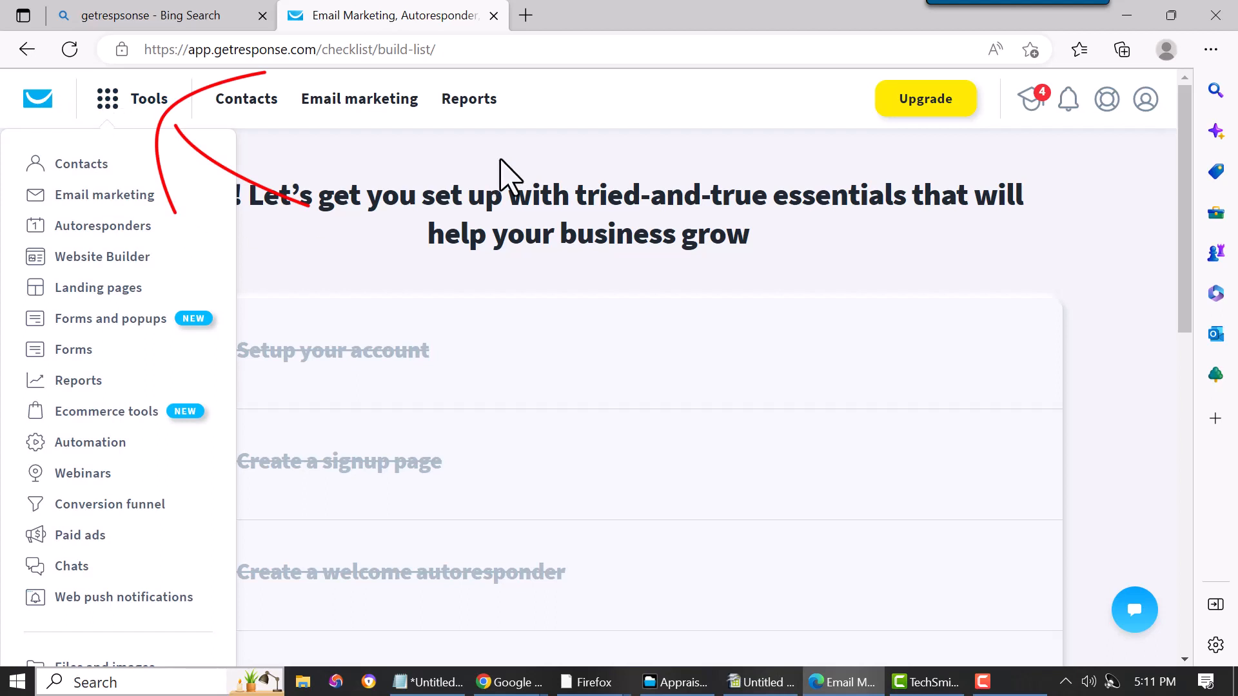
{"action": "left_click", "coordinate": [582, 131]}
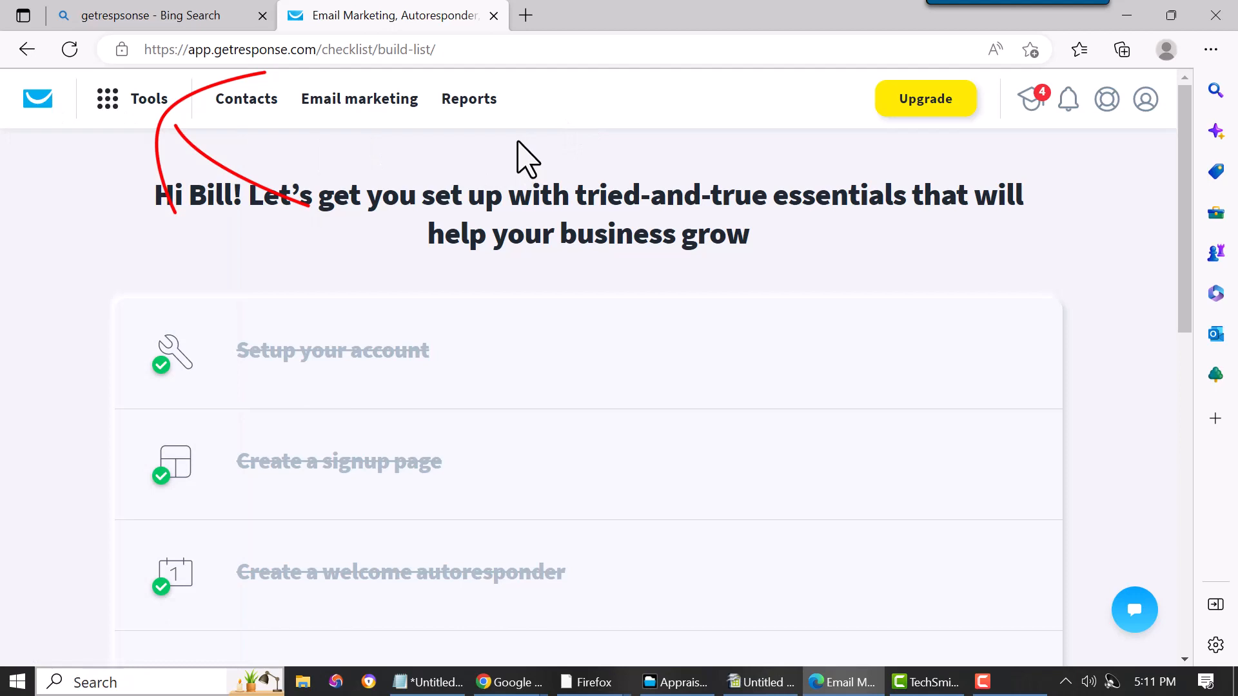
{"action": "left_click", "coordinate": [108, 100]}
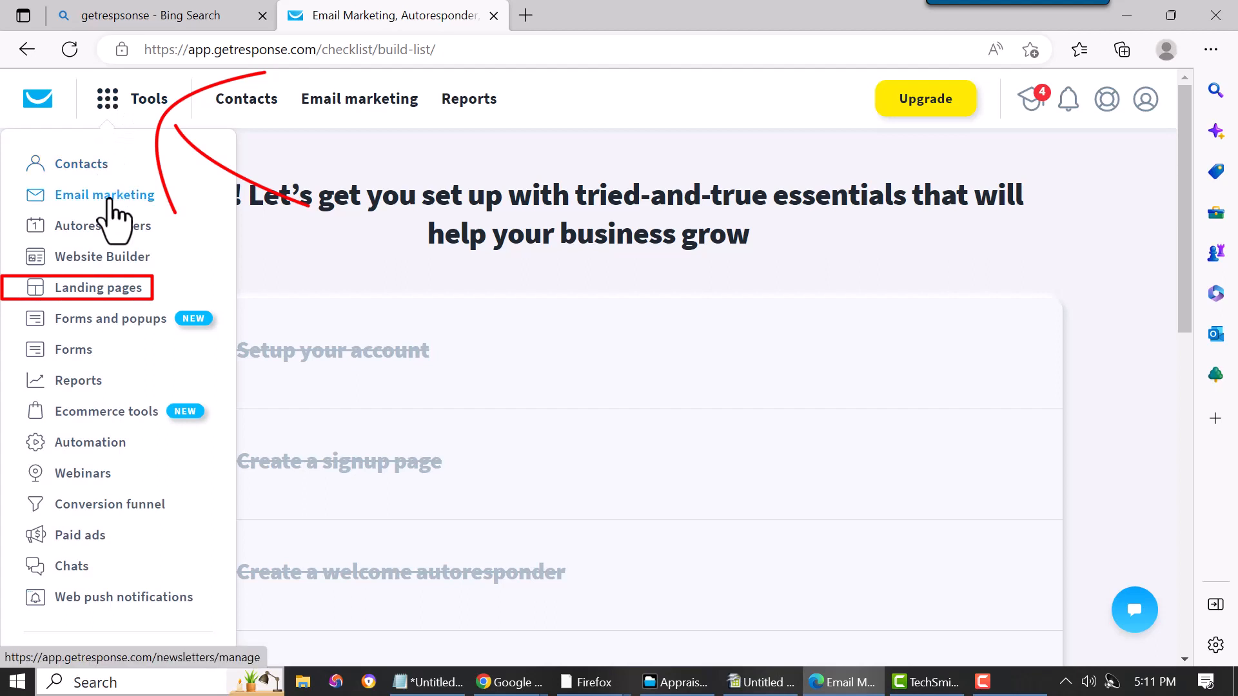
{"action": "left_click", "coordinate": [102, 289]}
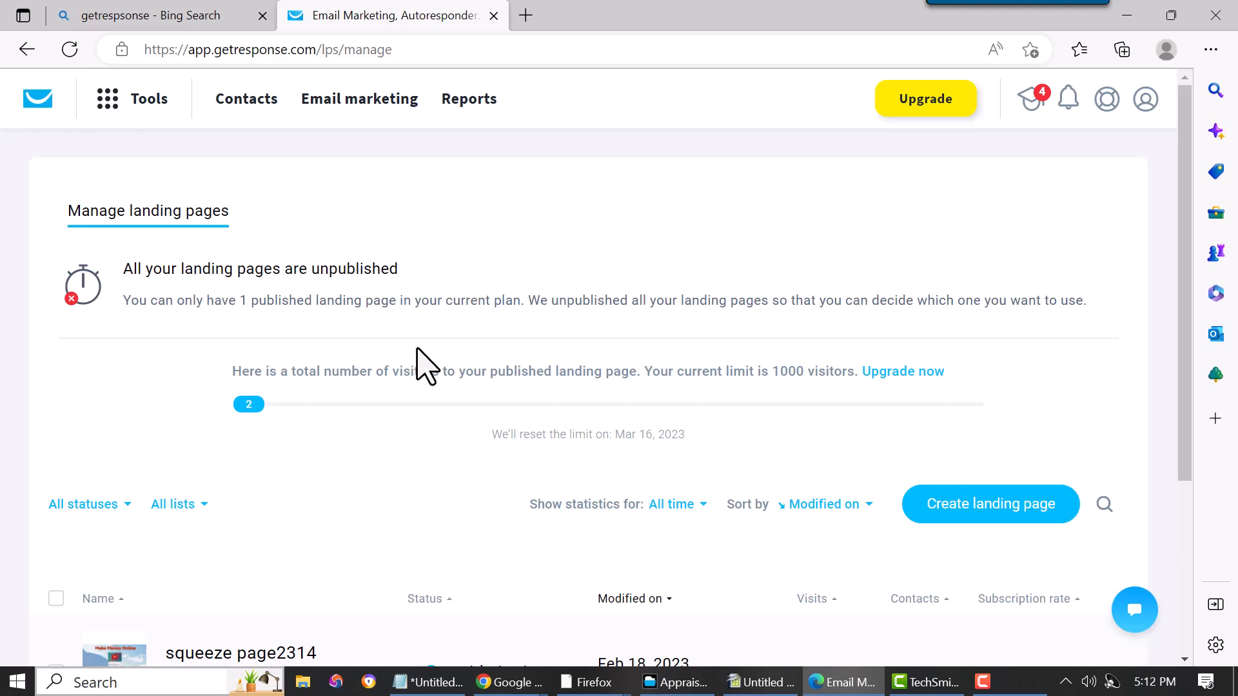
Step: Open the landing page "squeeze page2314" for editing in the page editor
{"action": "scroll", "coordinate": [405, 457], "scroll_direction": "down", "scroll_amount": 2}
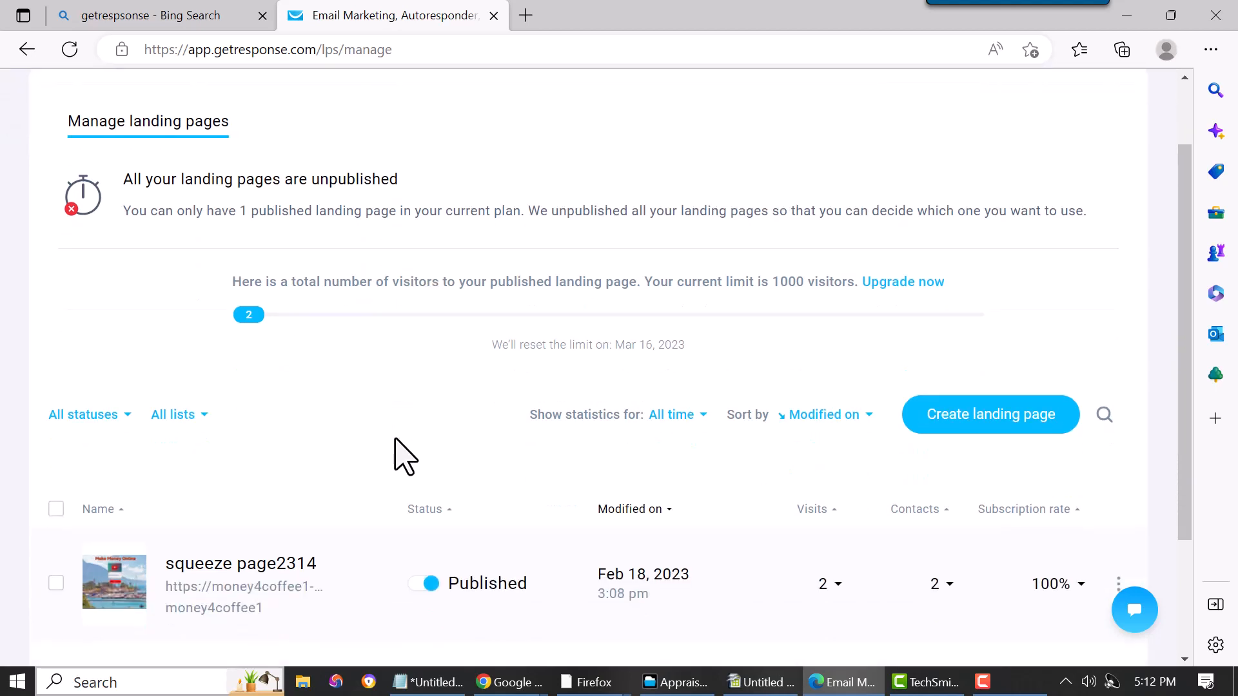
{"action": "scroll", "coordinate": [405, 456], "scroll_direction": "down", "scroll_amount": 2}
{"action": "left_click", "coordinate": [1119, 494]}
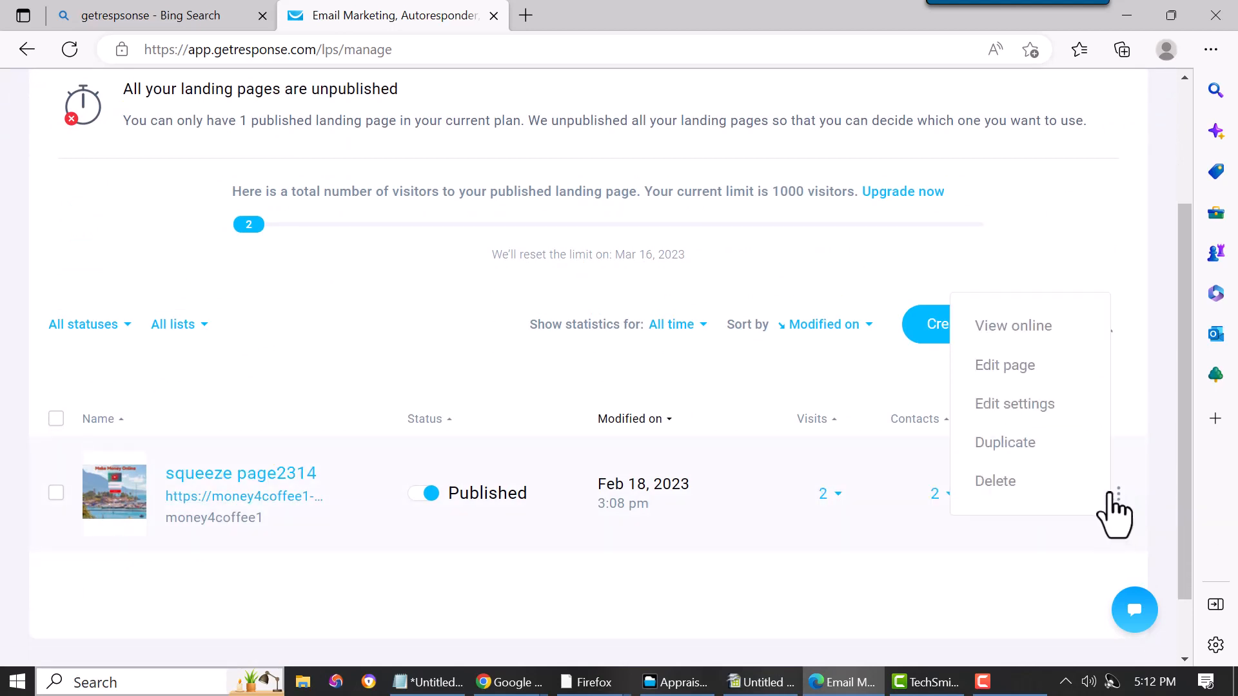
{"action": "left_click", "coordinate": [1139, 495]}
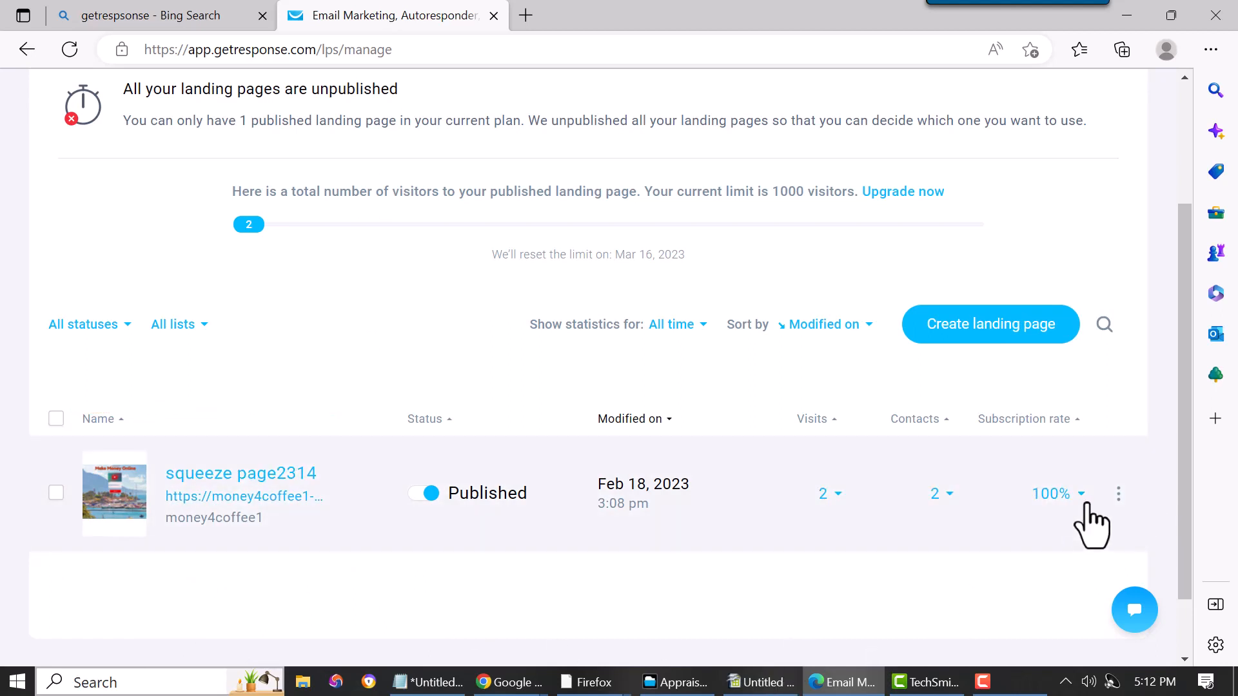
{"action": "left_click", "coordinate": [1114, 500]}
{"action": "mouse_move", "coordinate": [1119, 496]}
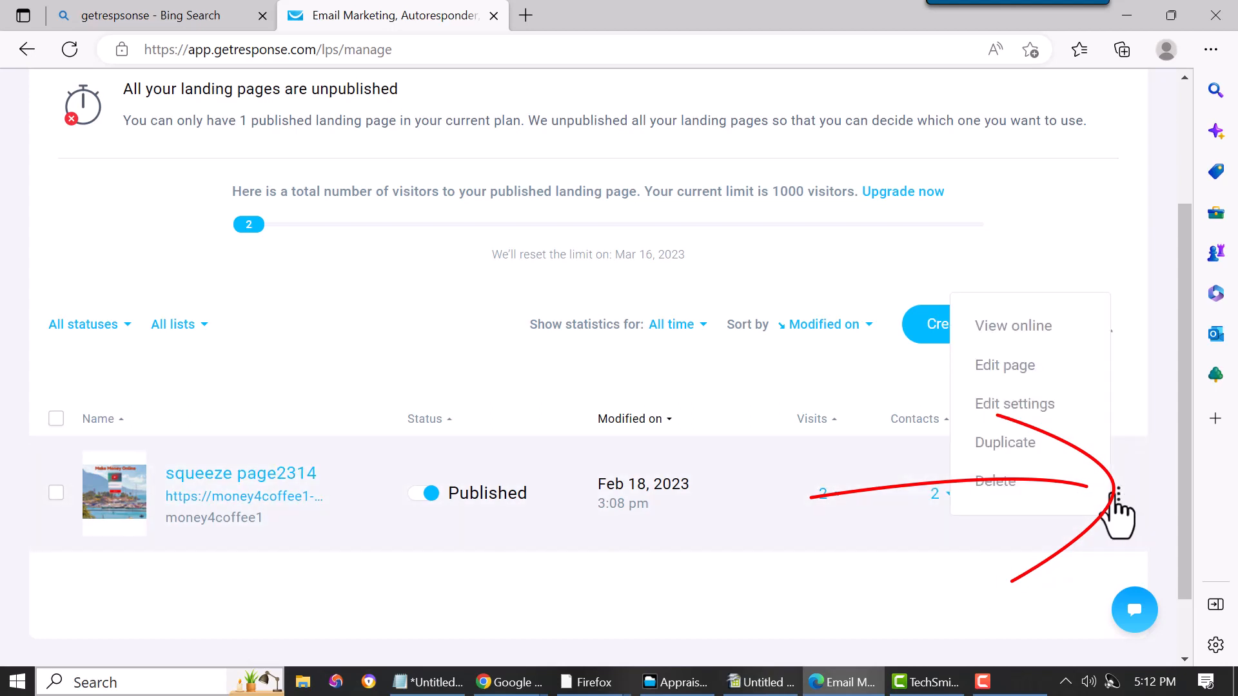
{"action": "left_click", "coordinate": [1021, 371]}
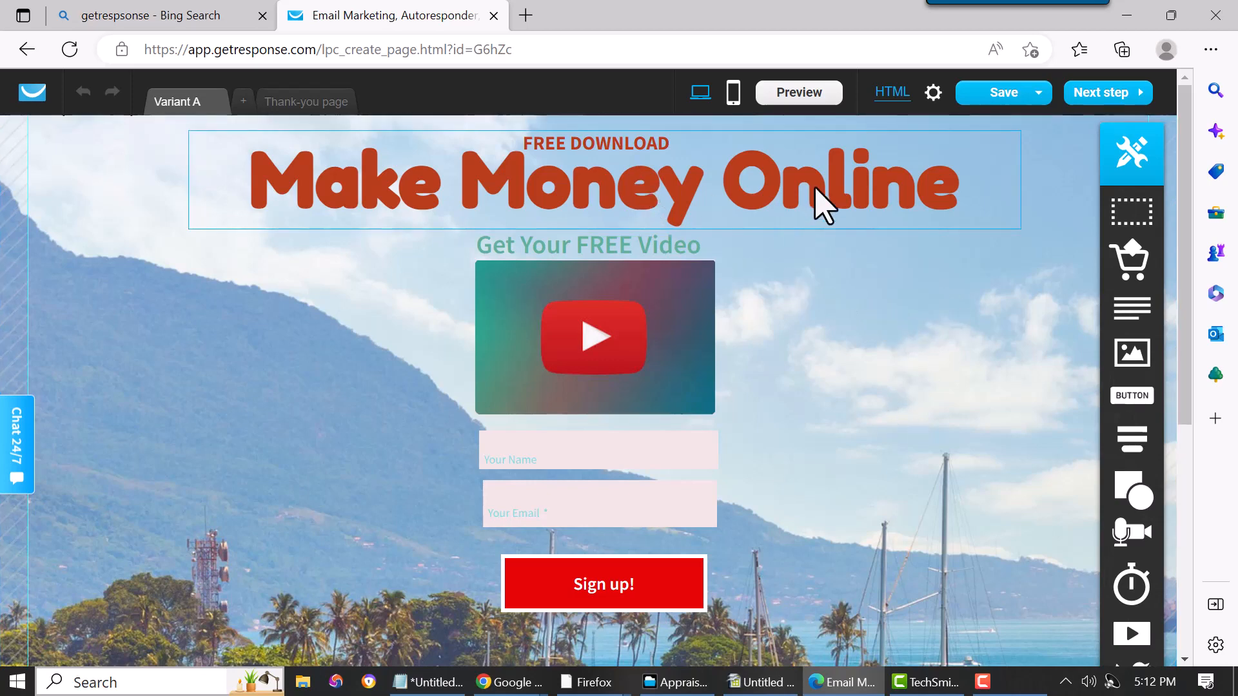
Step: Delete the last letters of the FREE DOWNLOAD line above the headline and retype them as LOAD
{"action": "left_click", "coordinate": [633, 143]}
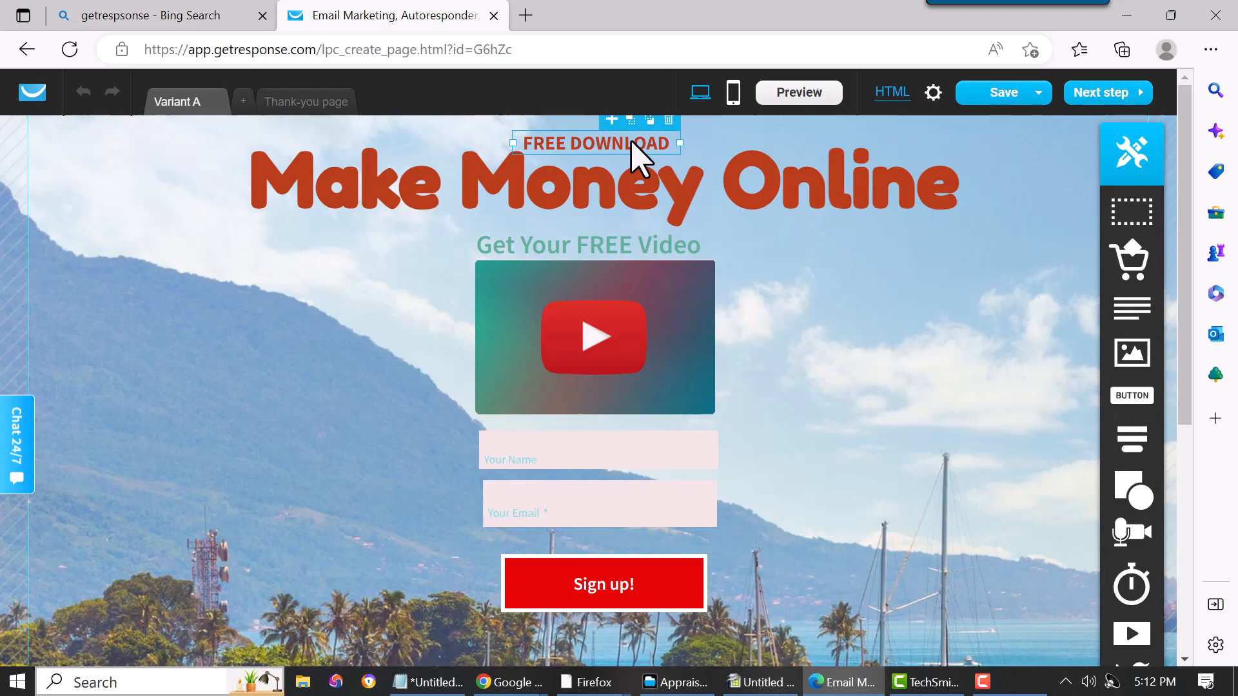
{"action": "double_click", "coordinate": [670, 143]}
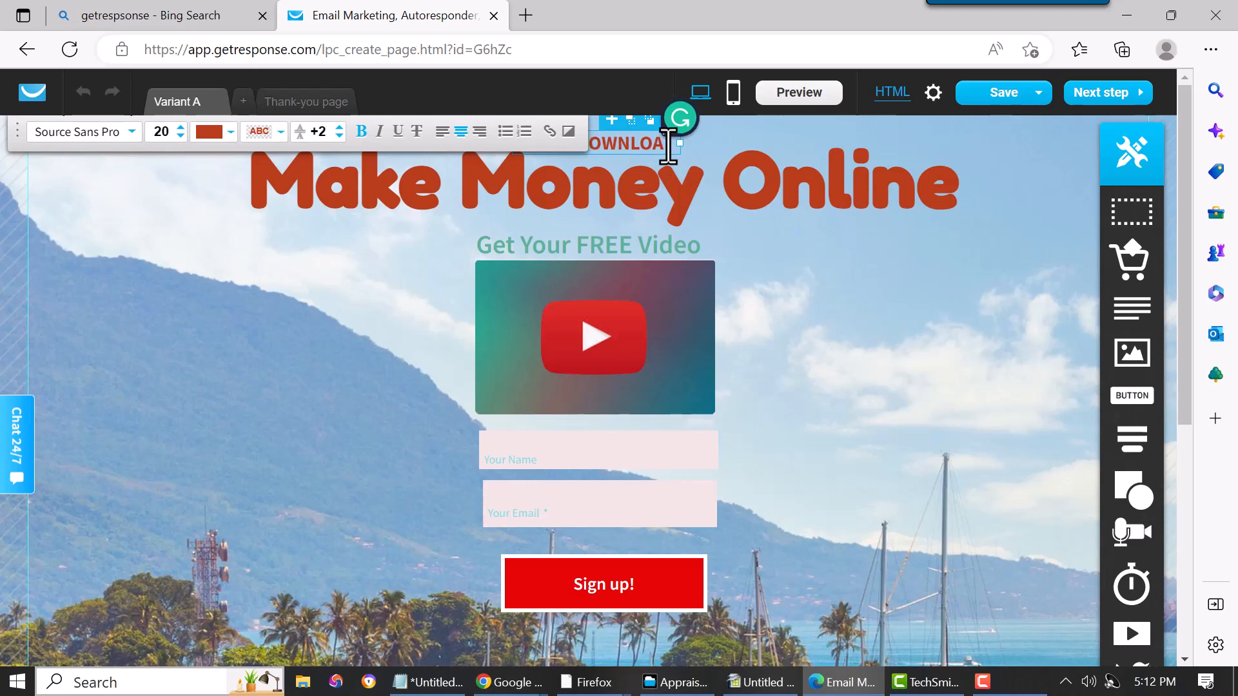
{"action": "key", "text": "BackSpace"}
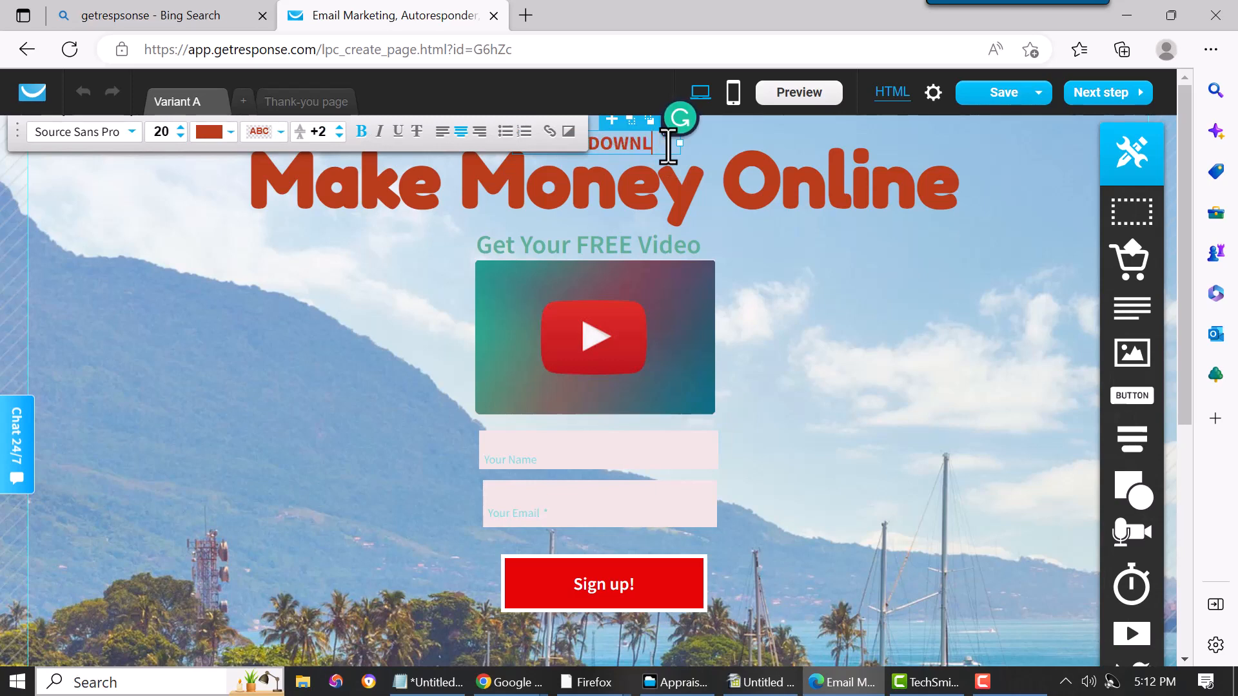
{"action": "type", "text": "ow"}
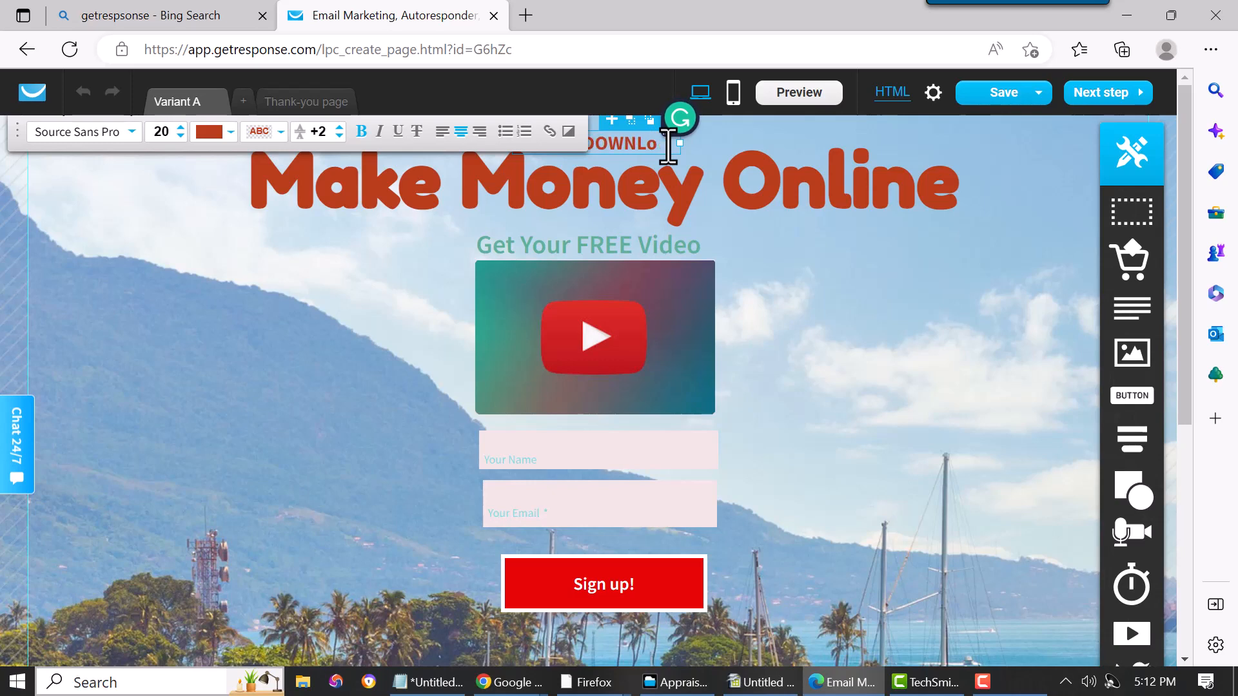
{"action": "key", "text": "BackSpace"}
{"action": "key", "text": "BackSpace"}
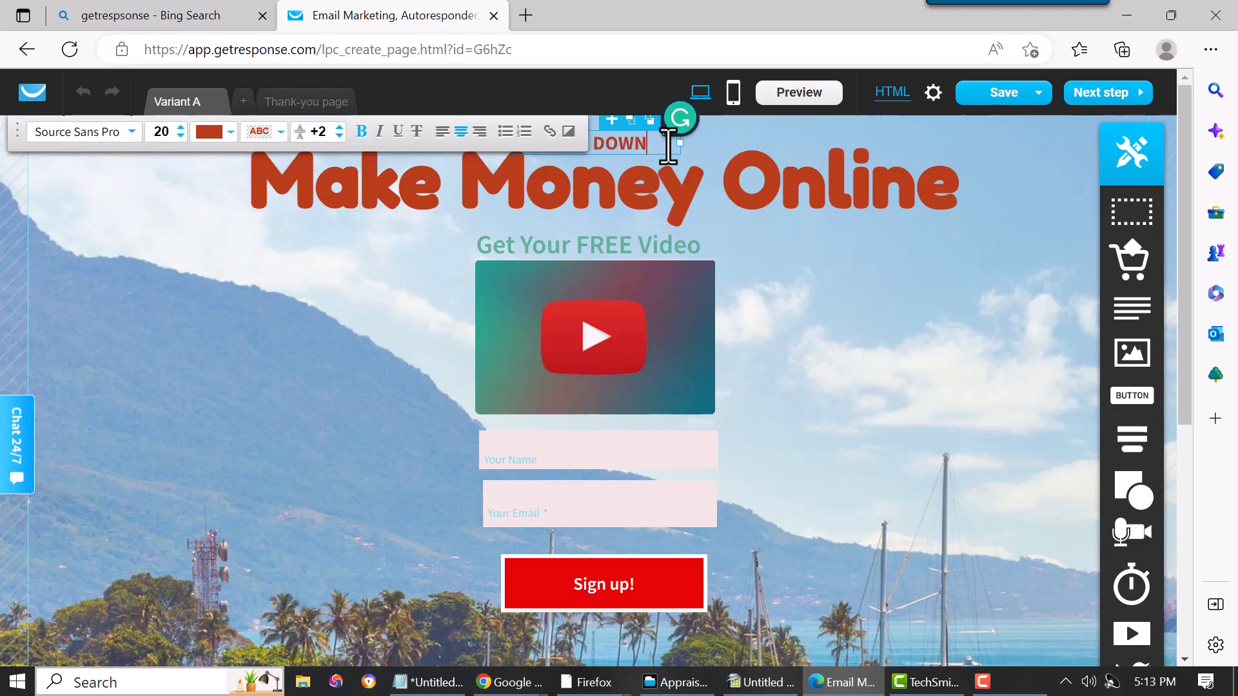
{"action": "type", "text": "LOAD"}
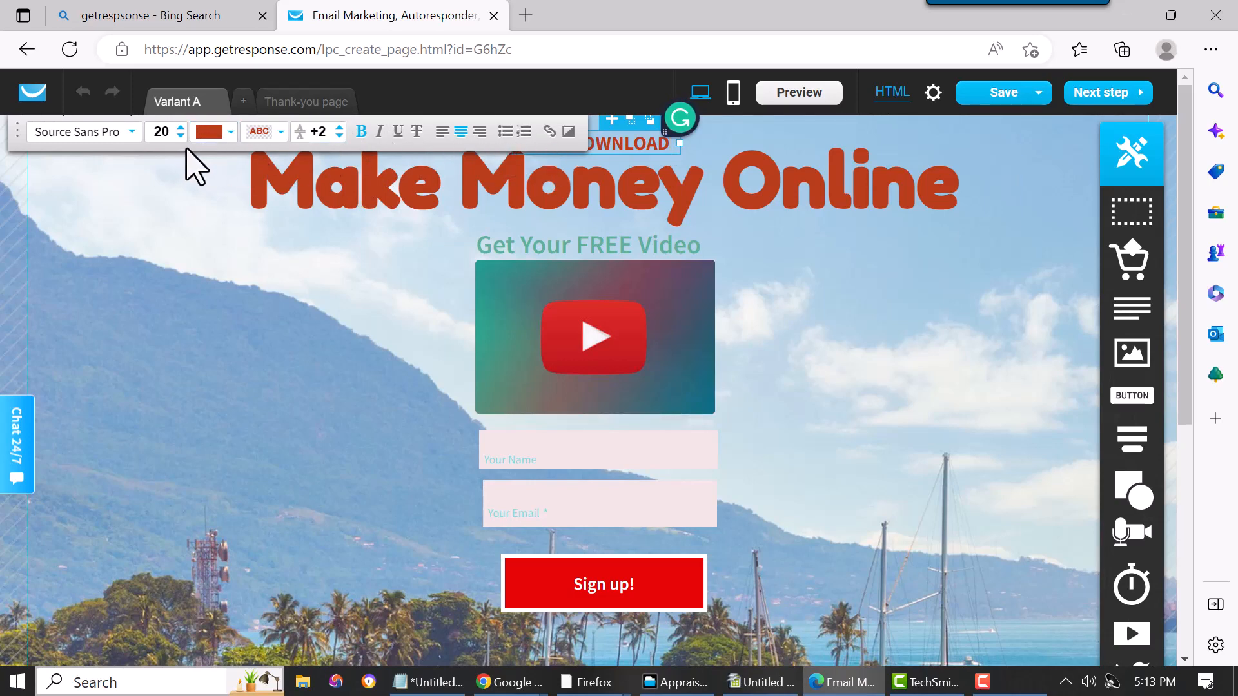
Step: Format the FREE DOWNLOAD text in the Chewy font at size 21 with the dark blue colour #25335C
{"action": "left_click", "coordinate": [113, 134]}
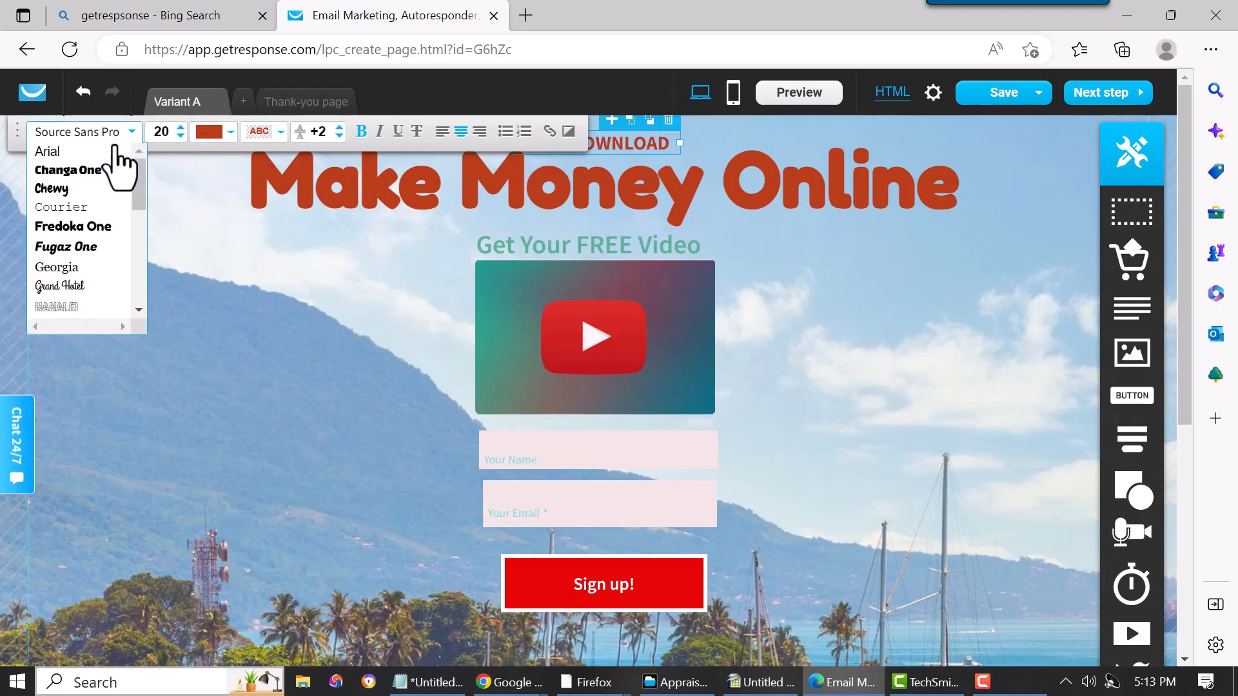
{"action": "left_click", "coordinate": [89, 188]}
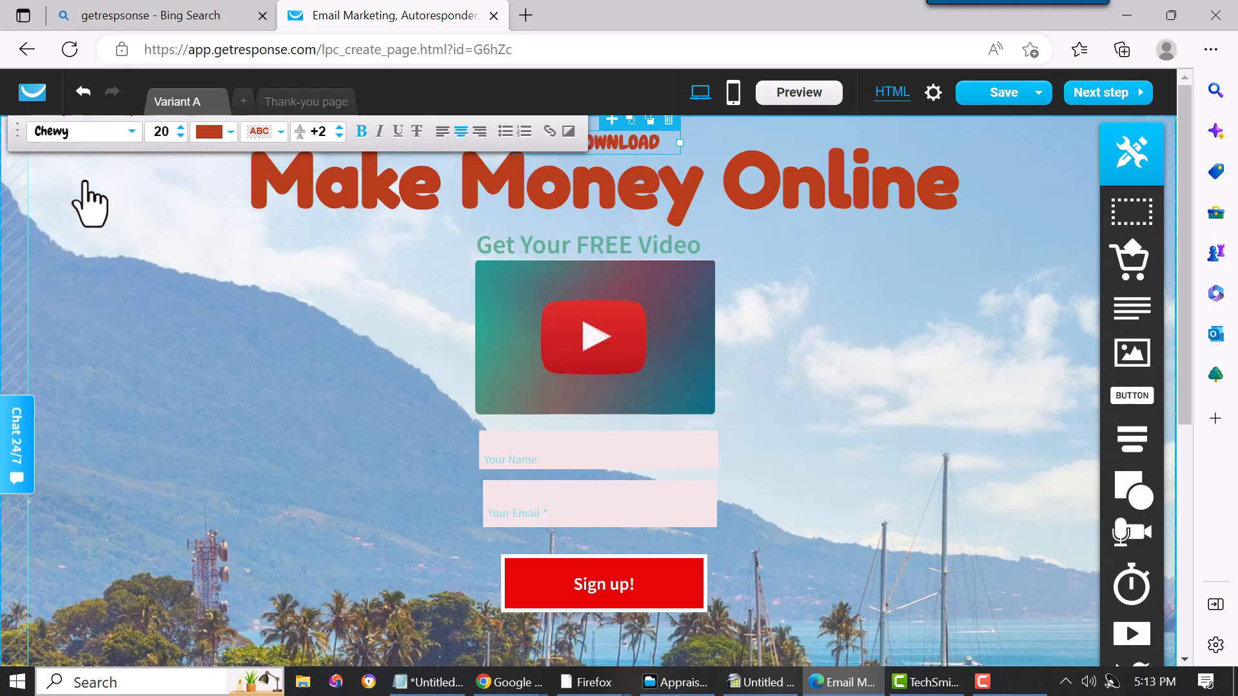
{"action": "left_click", "coordinate": [182, 128]}
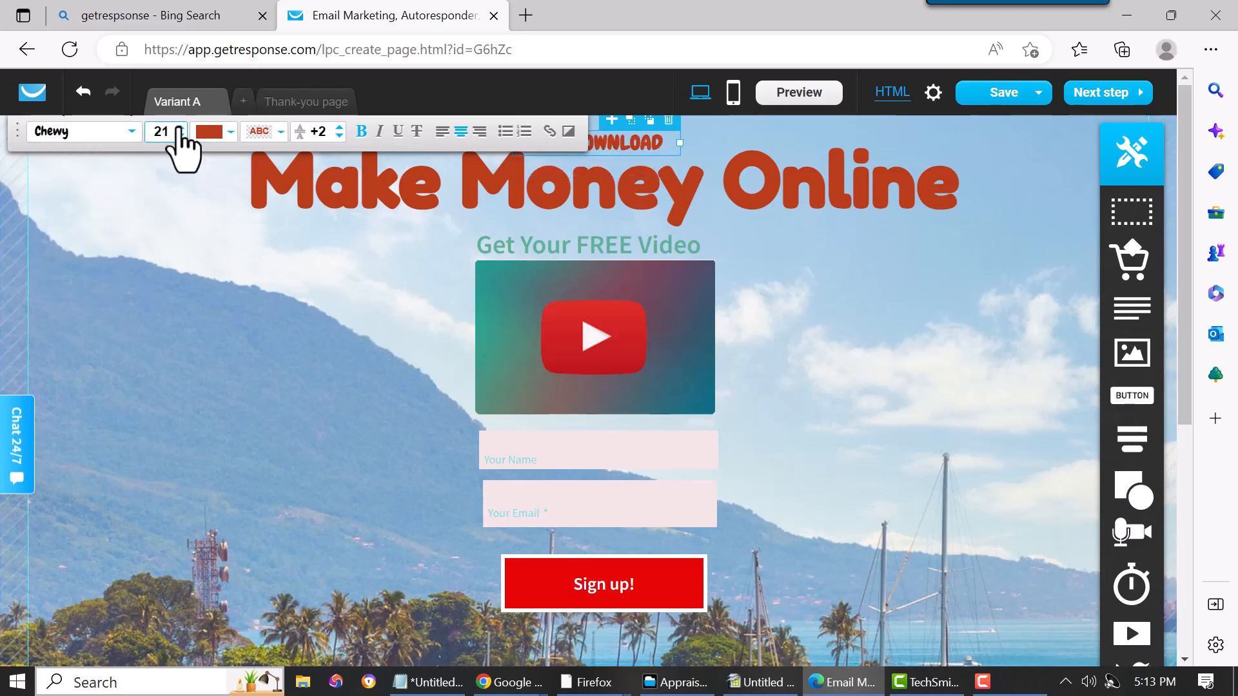
{"action": "left_click", "coordinate": [230, 132]}
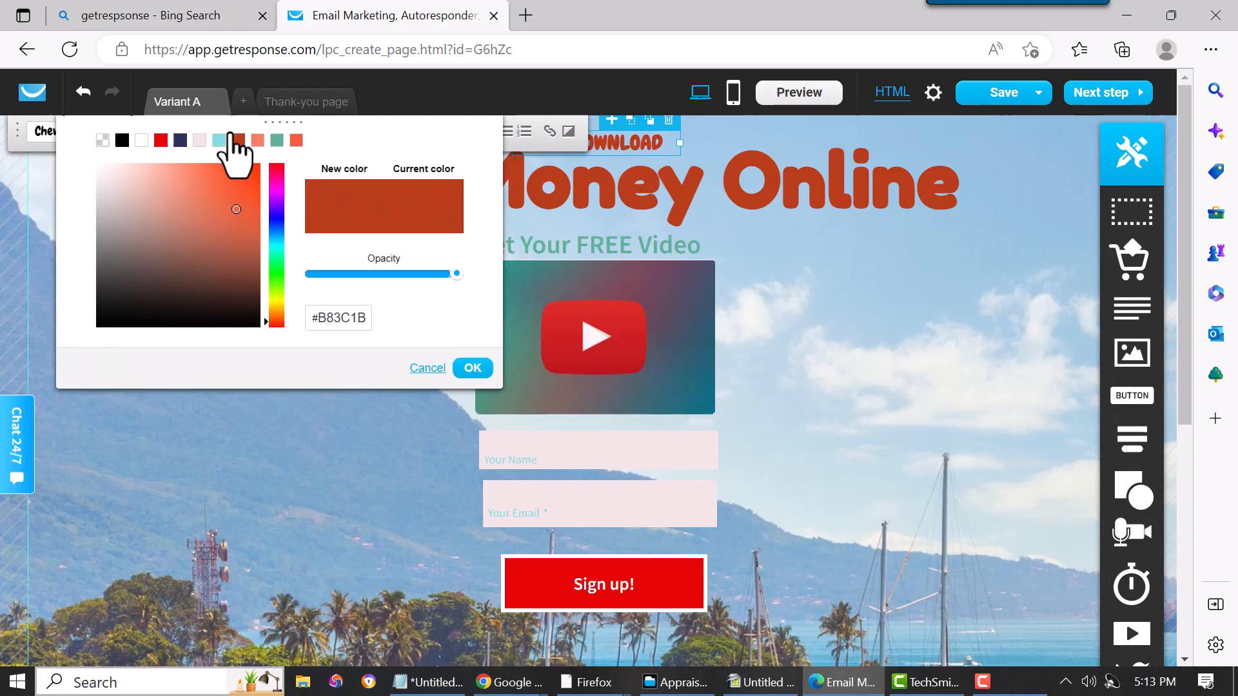
{"action": "left_click", "coordinate": [180, 141]}
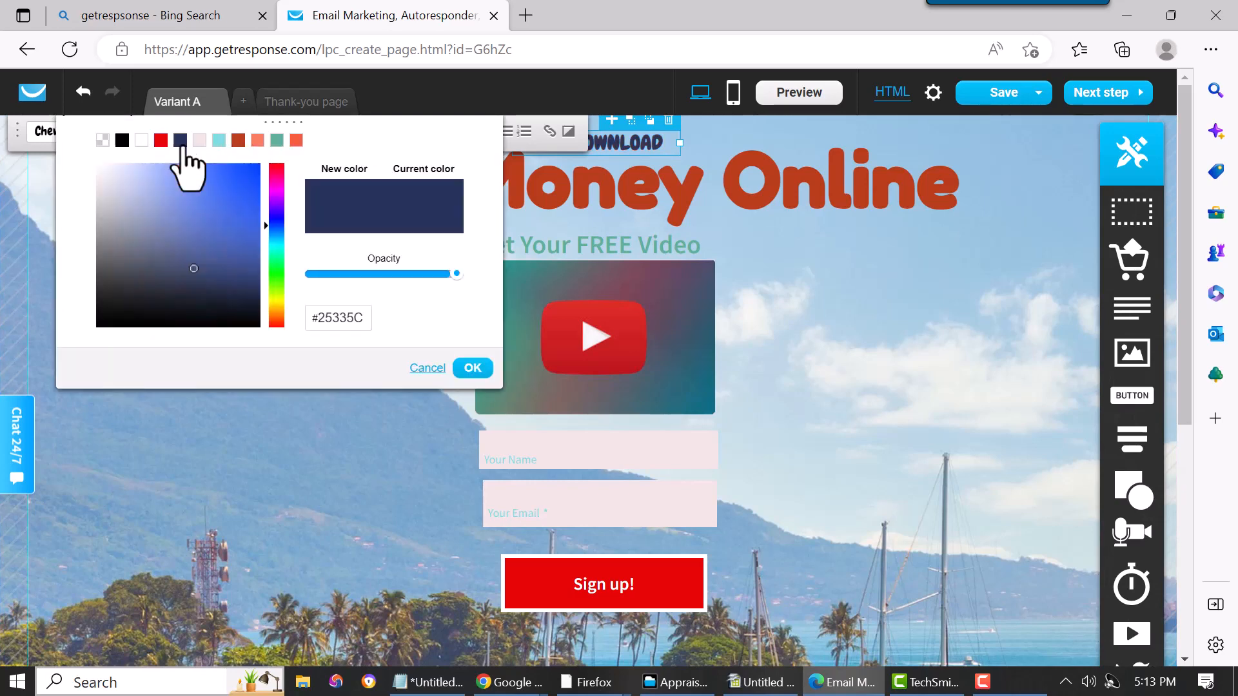
{"action": "left_click", "coordinate": [472, 369]}
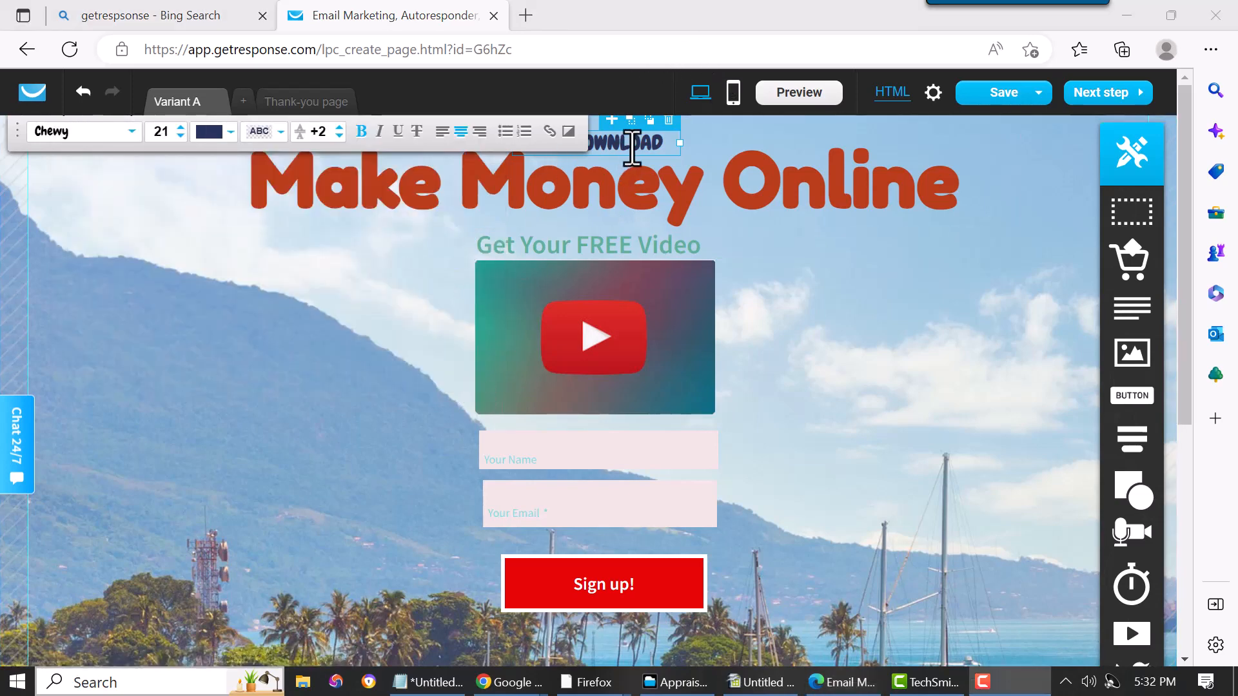
Step: Remove the bold formatting from the whole FREE DOWNLOAD text
{"action": "left_click_drag", "start_coordinate": [668, 146], "coordinate": [451, 164]}
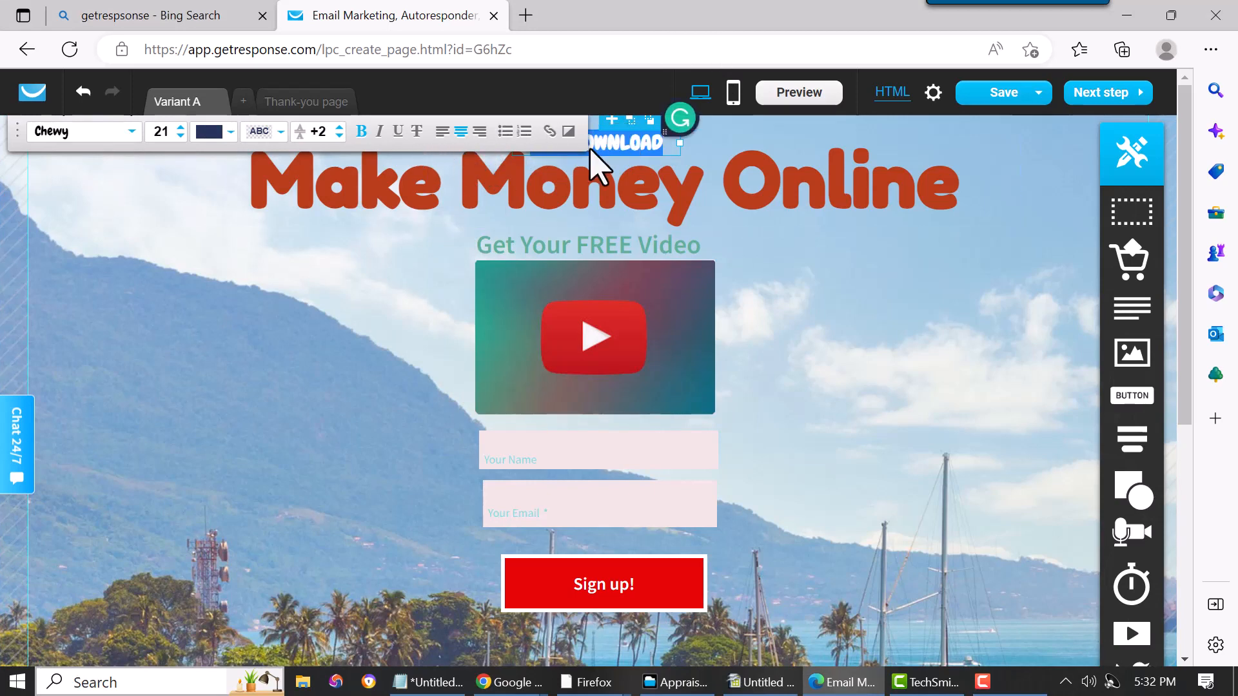
{"action": "left_click", "coordinate": [361, 133]}
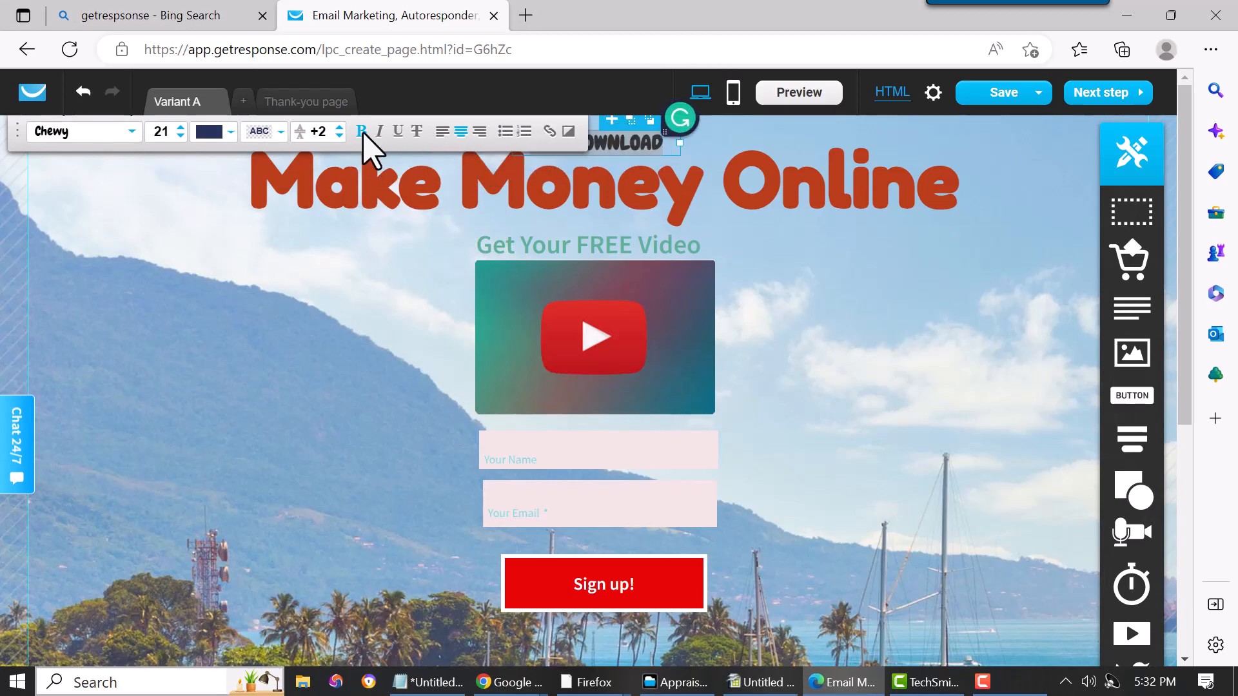
{"action": "left_click", "coordinate": [708, 143]}
Step: Open the link settings for the FREE DOWNLOAD text and activate the link URL field
{"action": "left_click", "coordinate": [643, 144]}
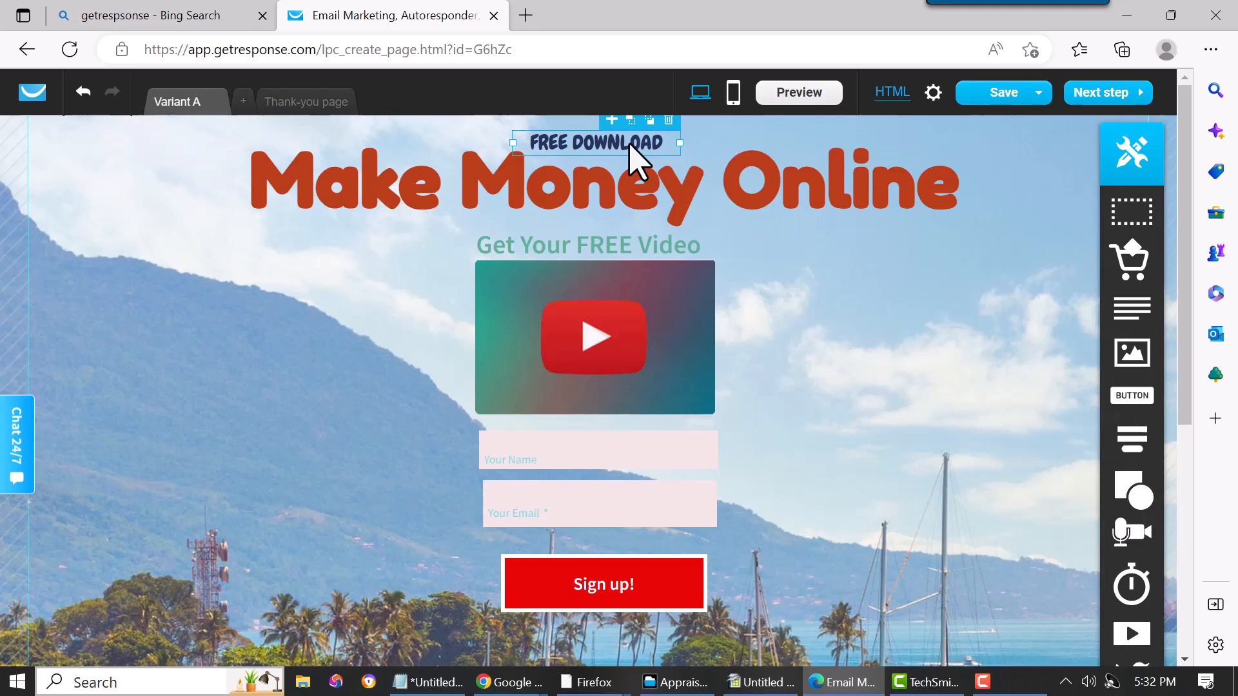
{"action": "triple_click", "coordinate": [635, 154]}
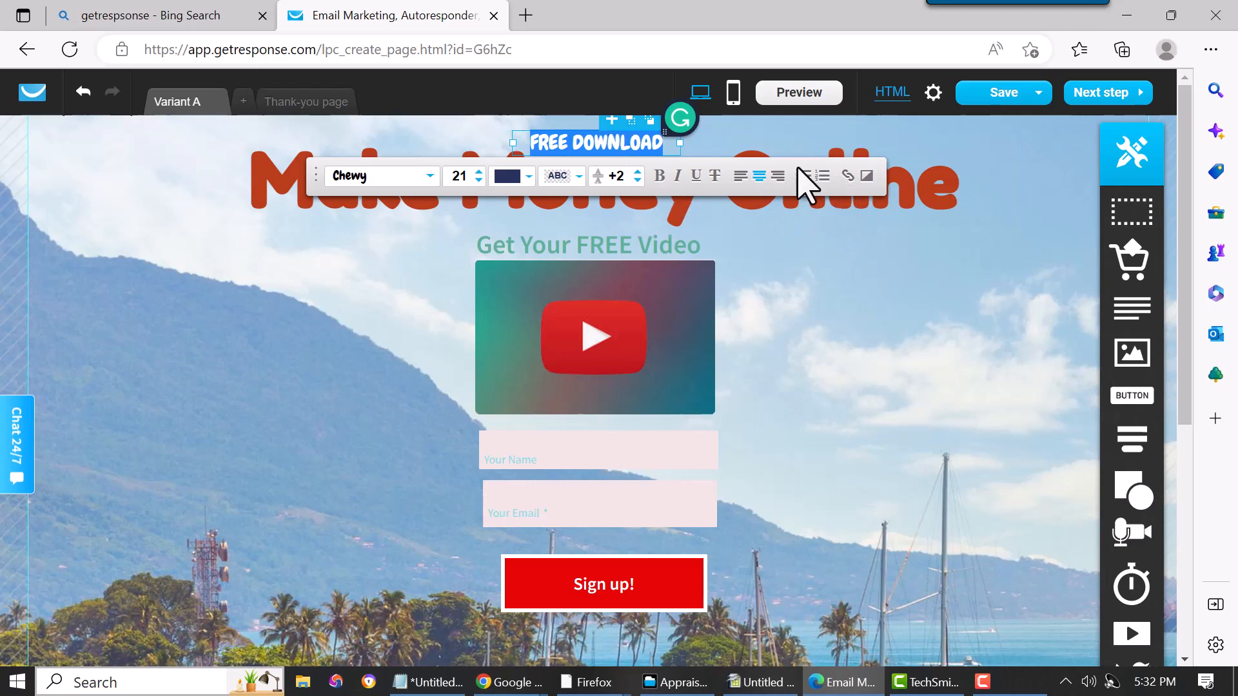
{"action": "left_click", "coordinate": [850, 178]}
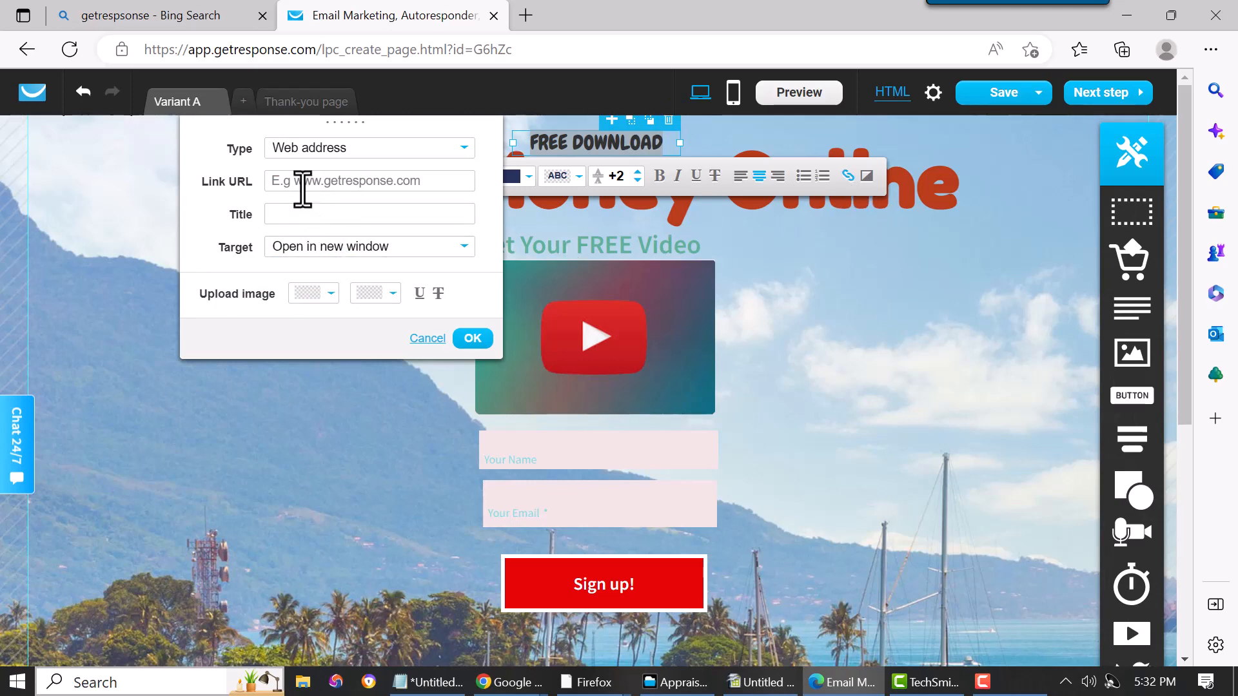
{"action": "left_click", "coordinate": [330, 185]}
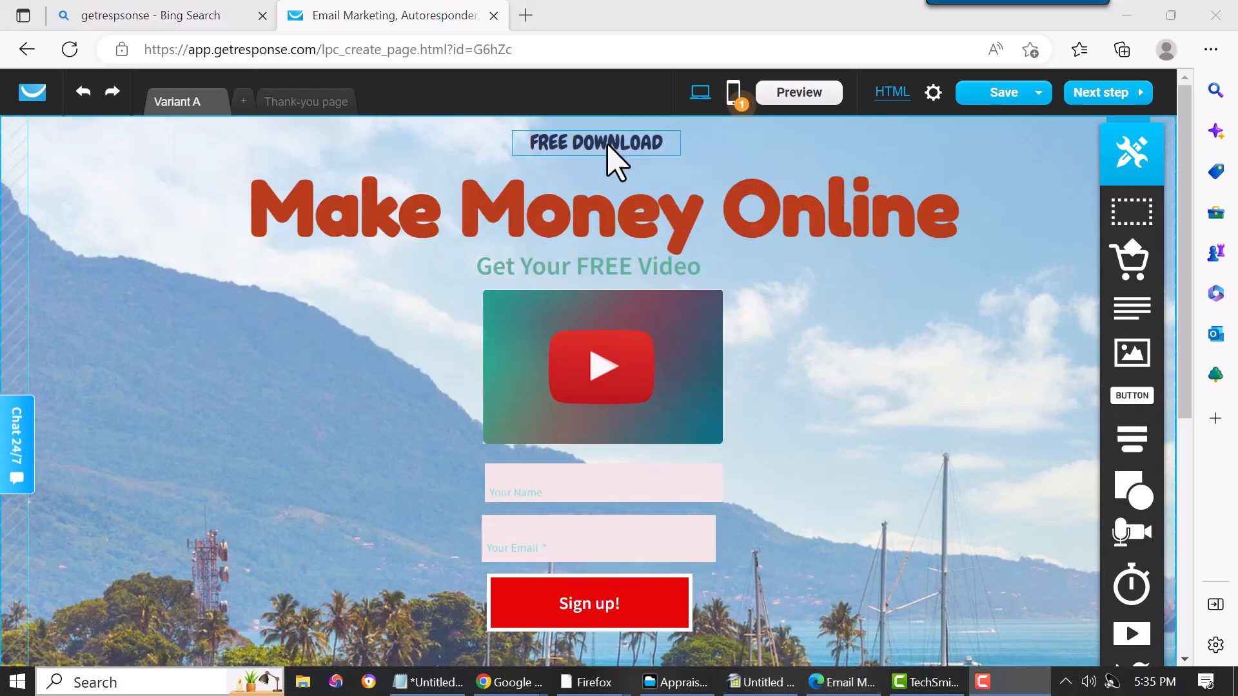
Step: Examine the editing controls of the FREE DOWNLOAD text, the Make Money Online headline, the Get Your FREE Video line and the video placeholder
{"action": "left_click", "coordinate": [616, 158]}
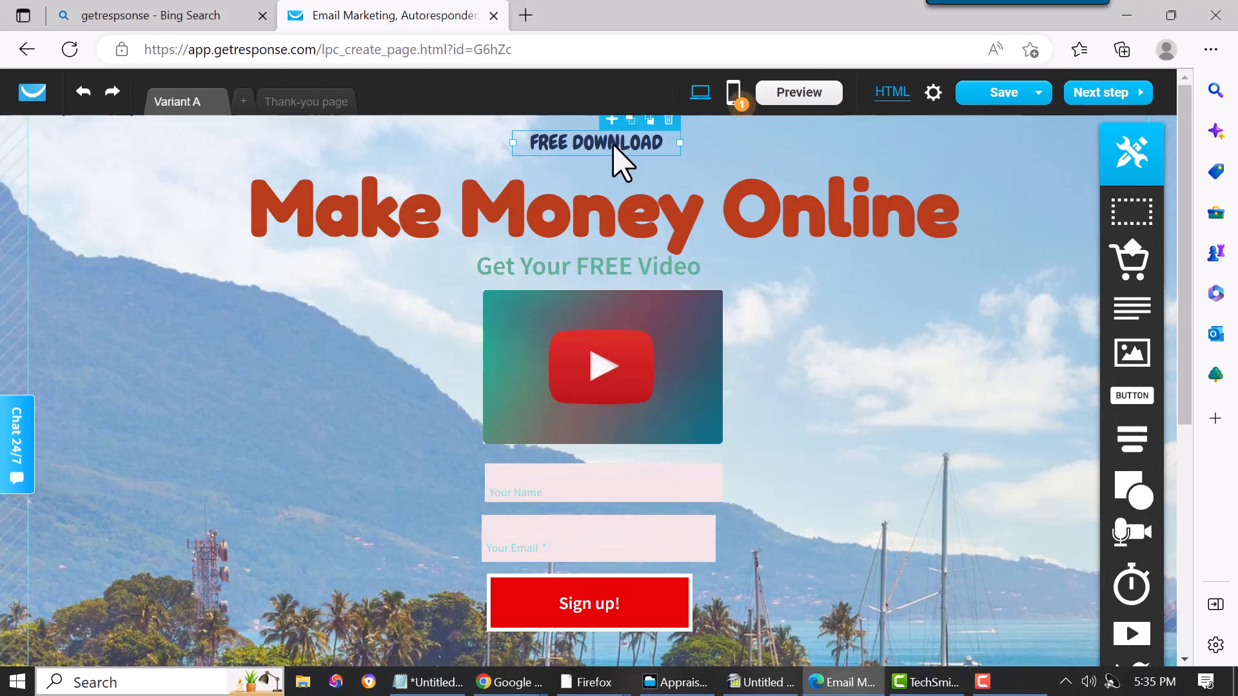
{"action": "left_click", "coordinate": [614, 158]}
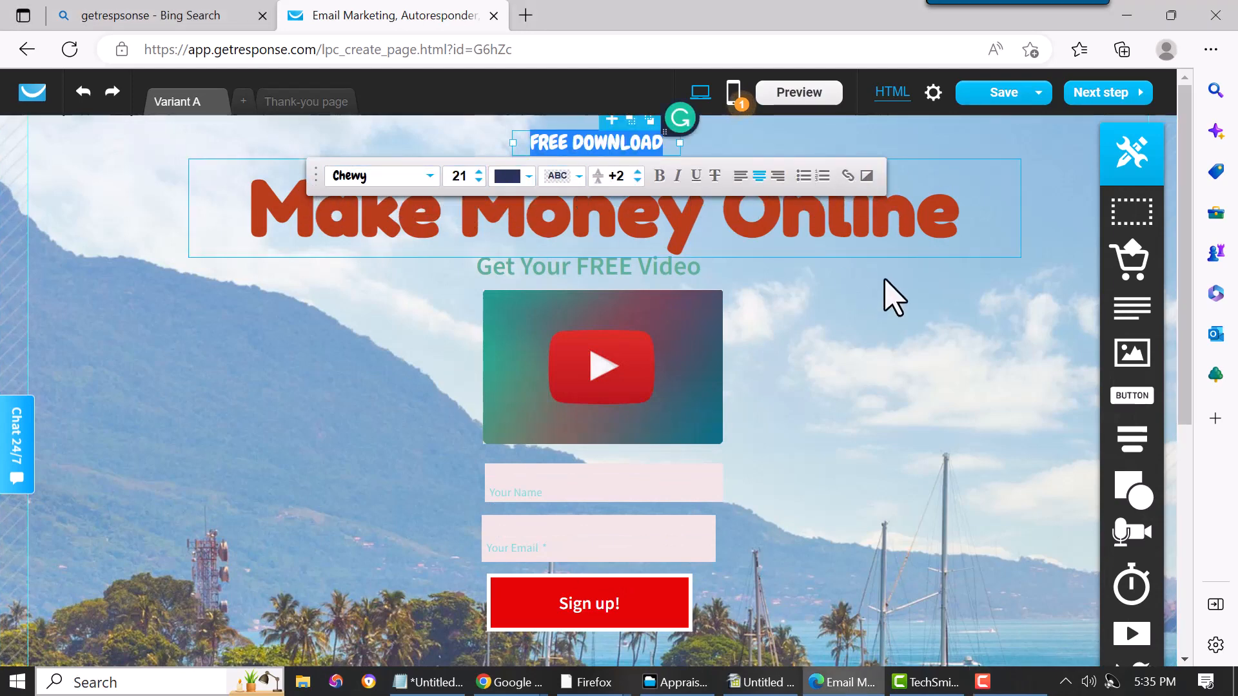
{"action": "left_click", "coordinate": [954, 351]}
{"action": "left_click", "coordinate": [686, 248]}
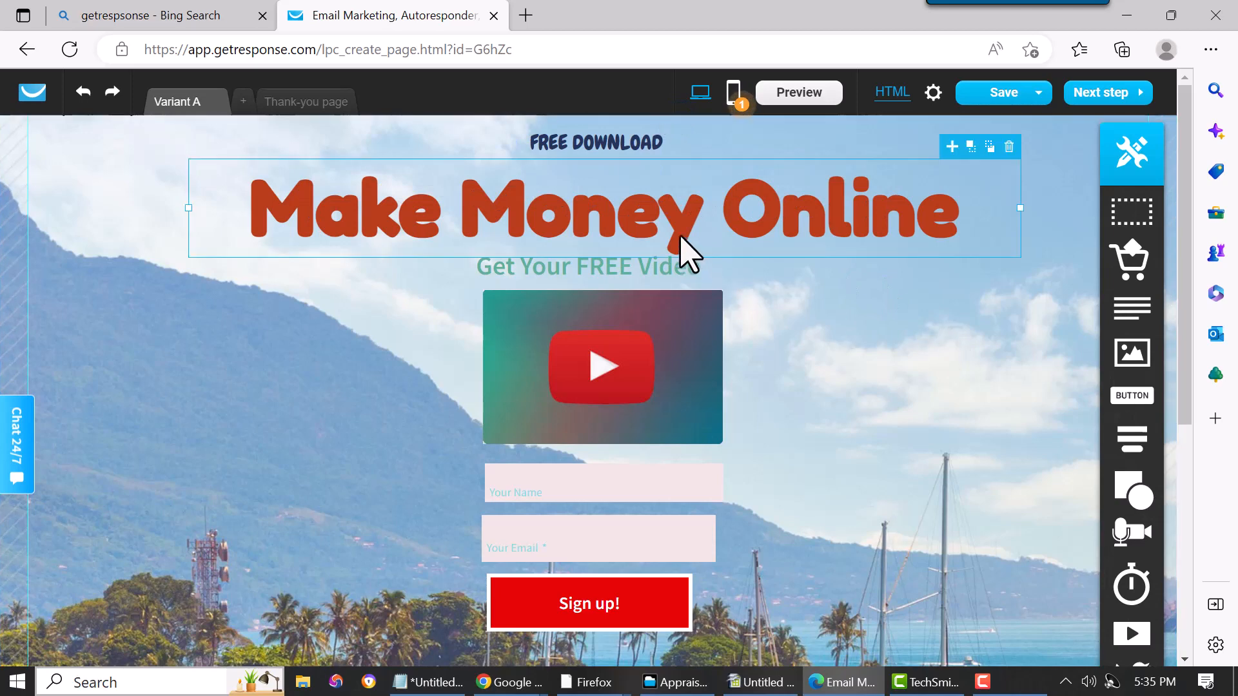
{"action": "left_click", "coordinate": [685, 249]}
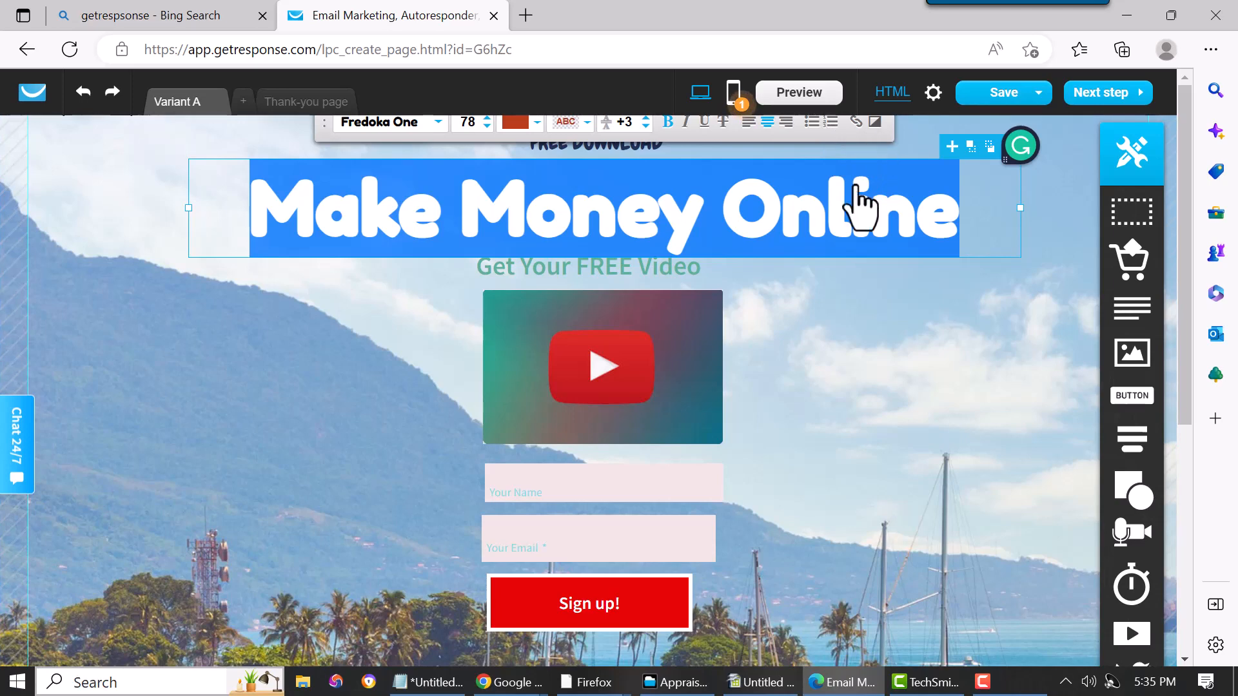
{"action": "left_click", "coordinate": [879, 373]}
{"action": "left_click", "coordinate": [588, 266]}
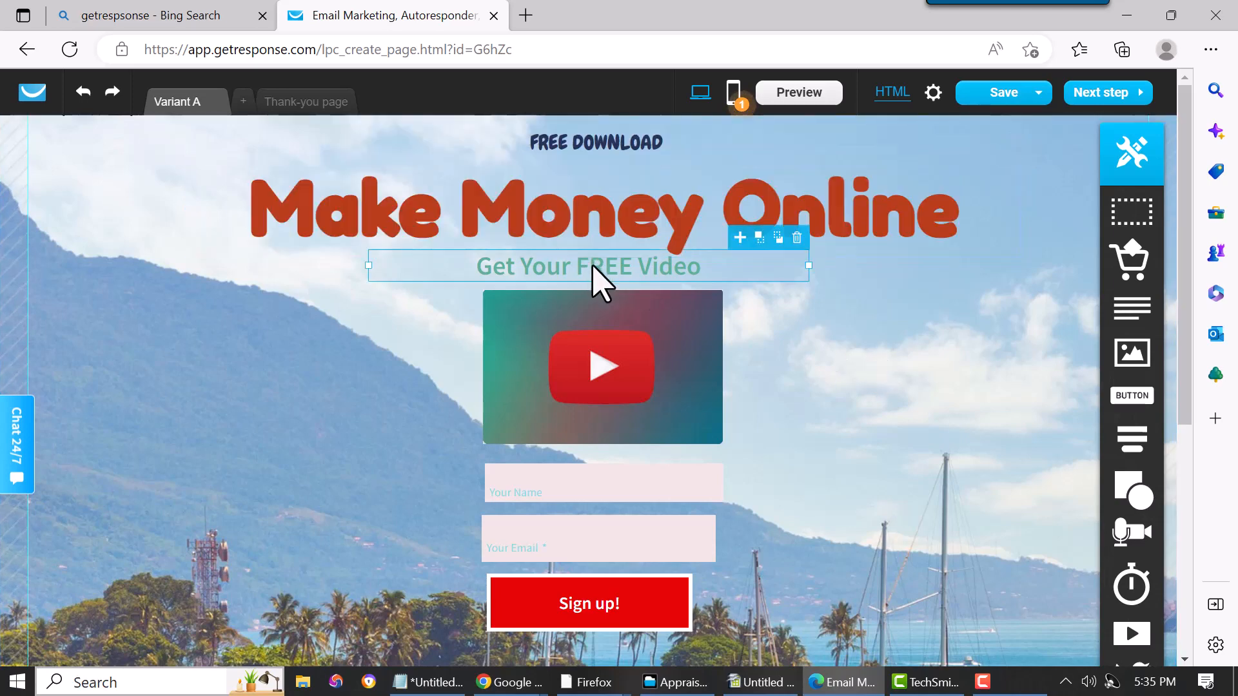
{"action": "left_click", "coordinate": [626, 376]}
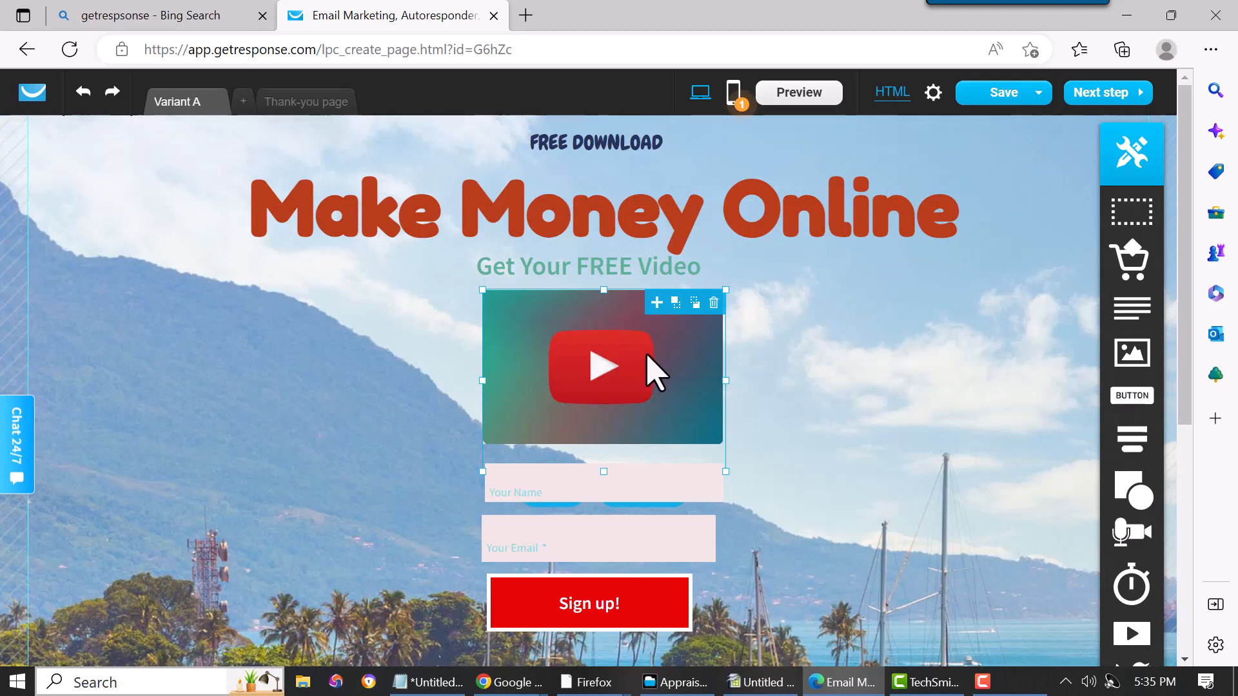
Step: Replace the video placeholder image with the How to Get Your Ex Back picture from My files
{"action": "left_click", "coordinate": [652, 373]}
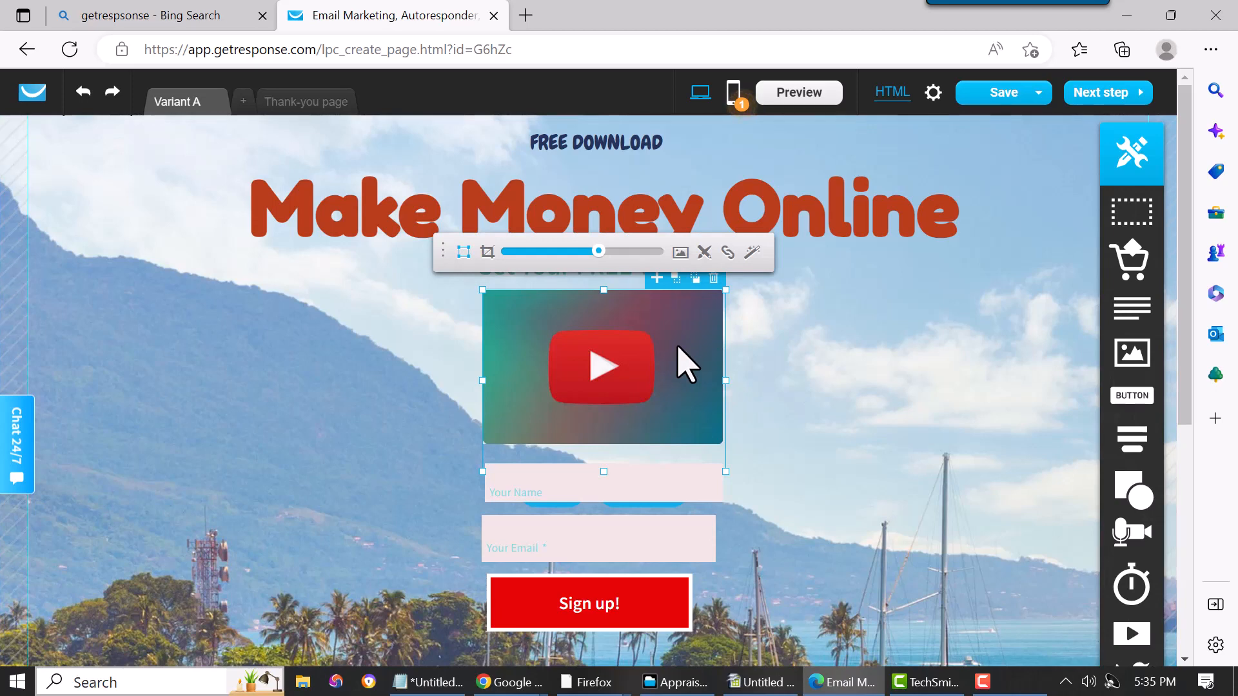
{"action": "left_click", "coordinate": [681, 253]}
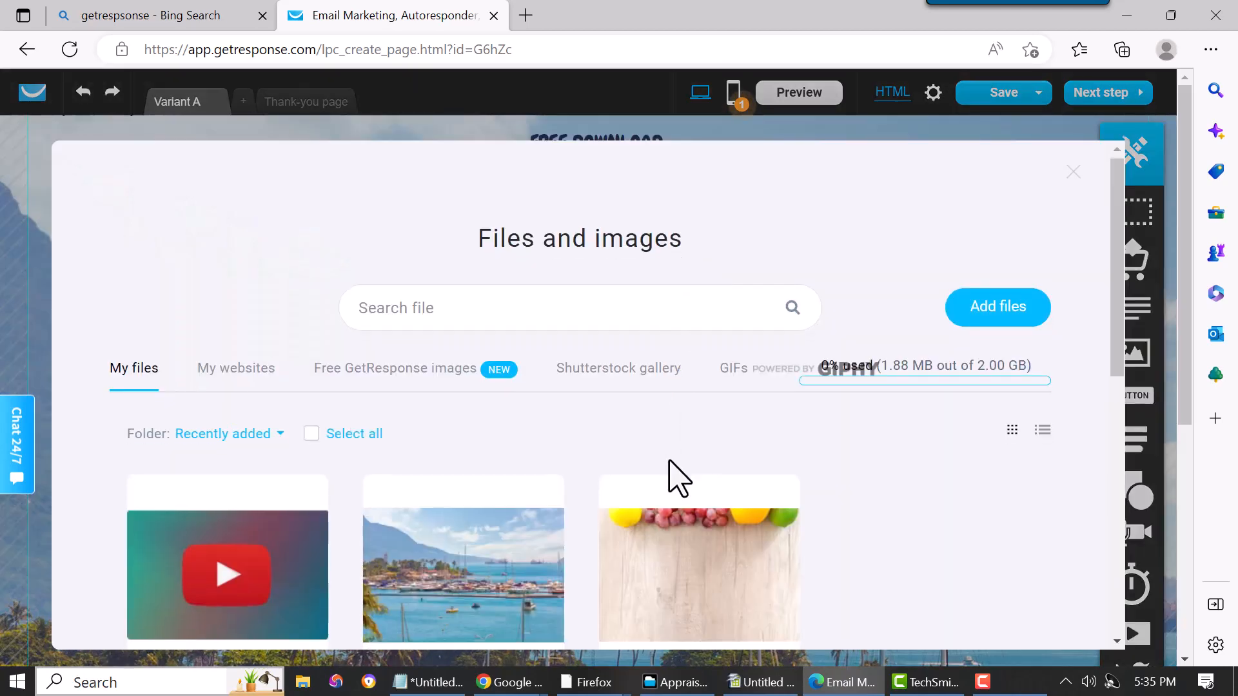
{"action": "scroll", "coordinate": [677, 478], "scroll_direction": "down", "scroll_amount": 2}
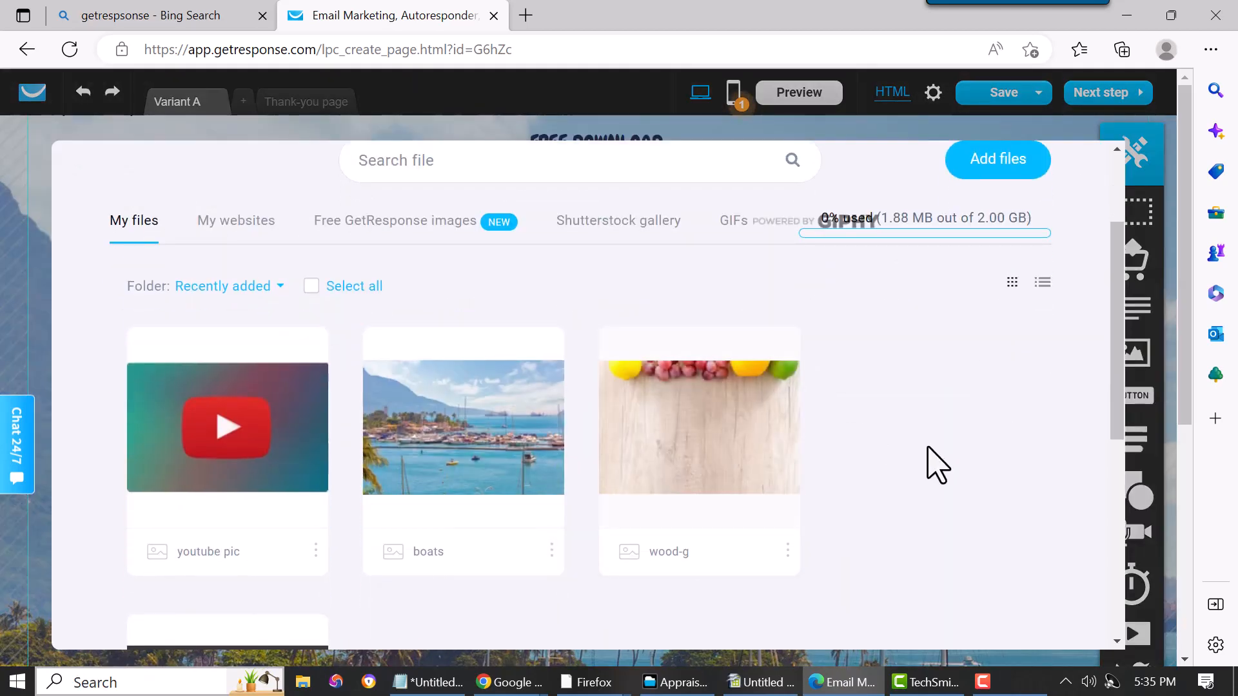
{"action": "scroll", "coordinate": [935, 464], "scroll_direction": "down", "scroll_amount": 3}
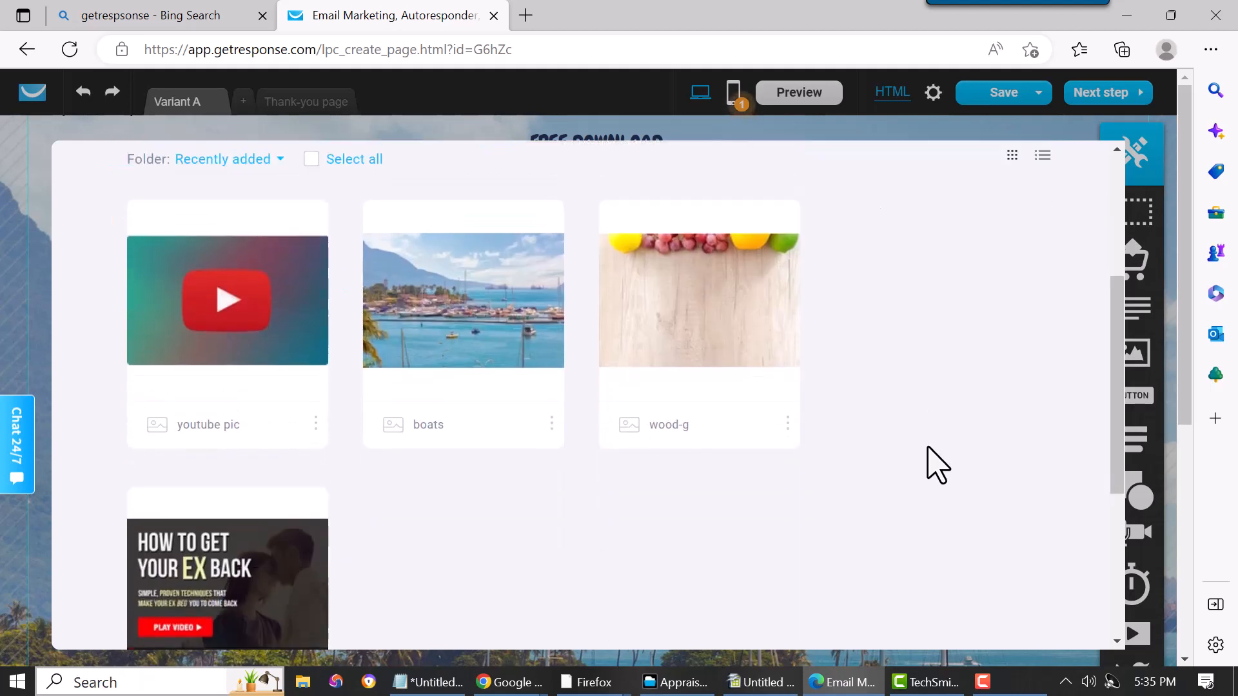
{"action": "scroll", "coordinate": [839, 438], "scroll_direction": "up", "scroll_amount": 1}
{"action": "scroll", "coordinate": [965, 462], "scroll_direction": "up", "scroll_amount": 3}
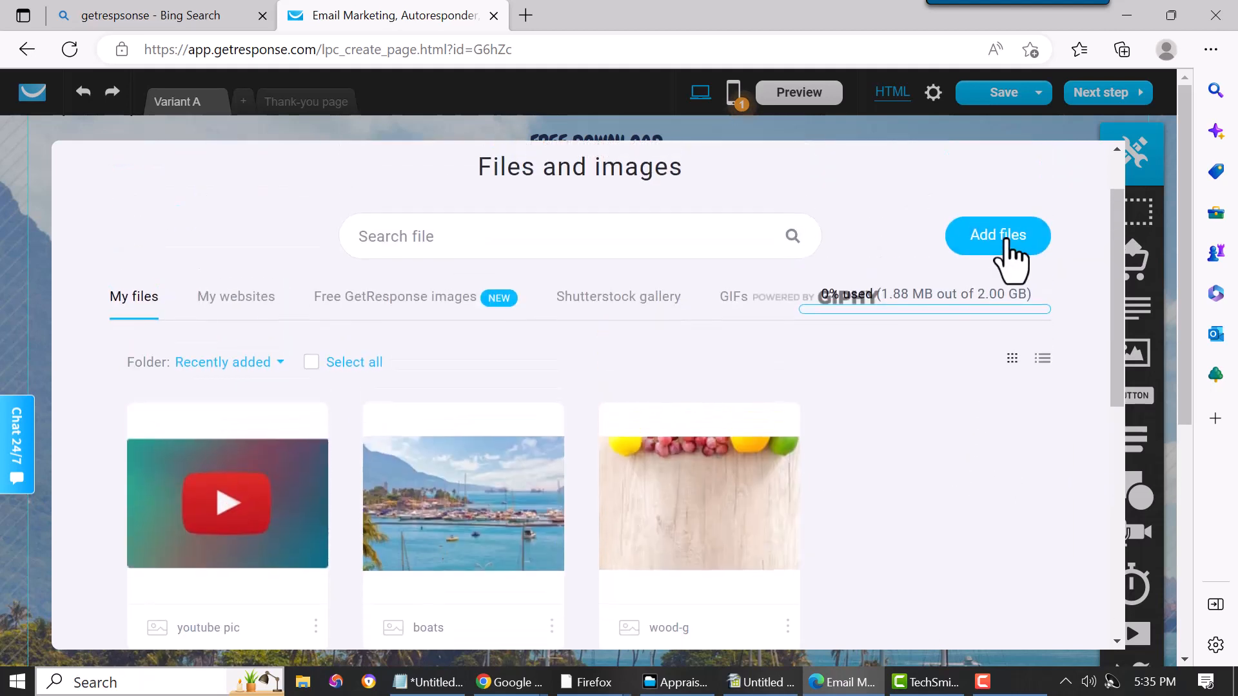
{"action": "scroll", "coordinate": [934, 470], "scroll_direction": "down", "scroll_amount": 1}
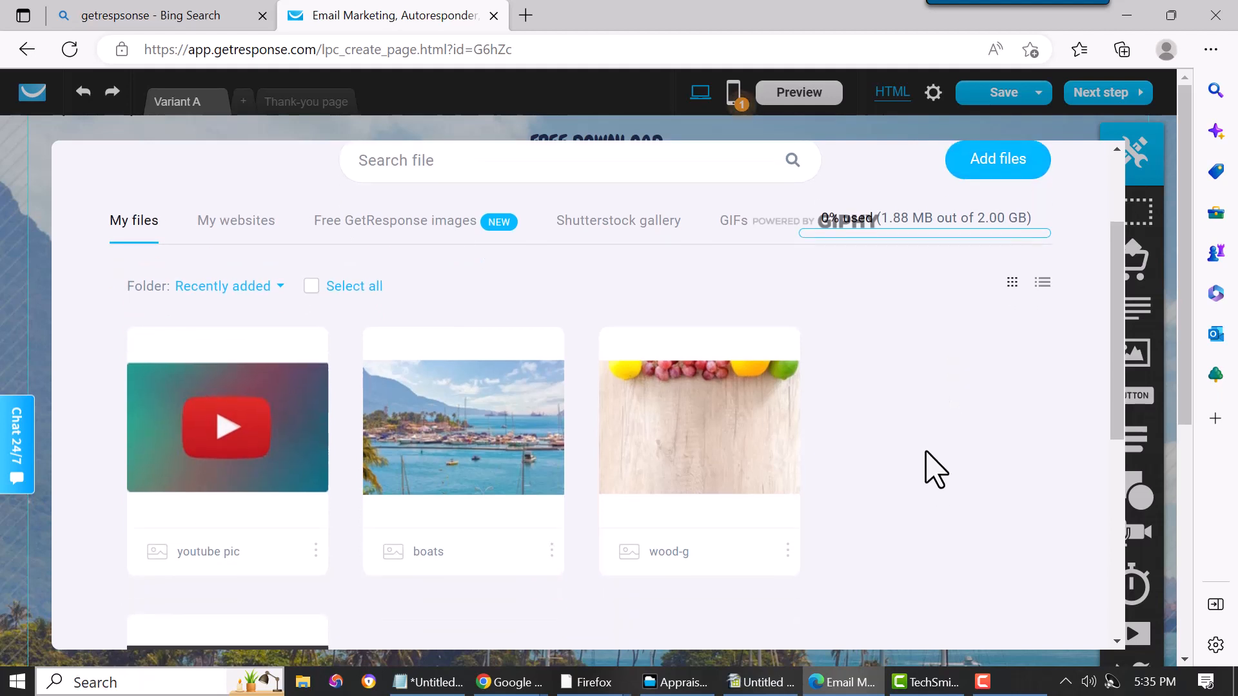
{"action": "scroll", "coordinate": [867, 526], "scroll_direction": "down", "scroll_amount": 3}
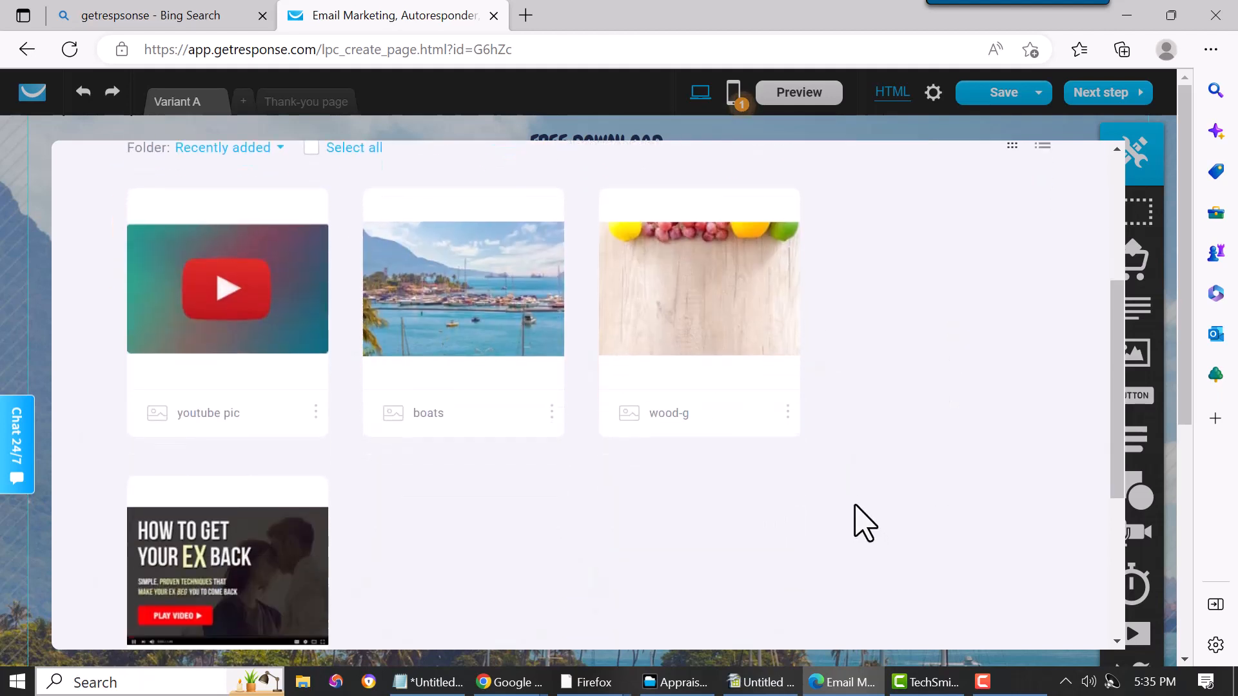
{"action": "mouse_move", "coordinate": [225, 487]}
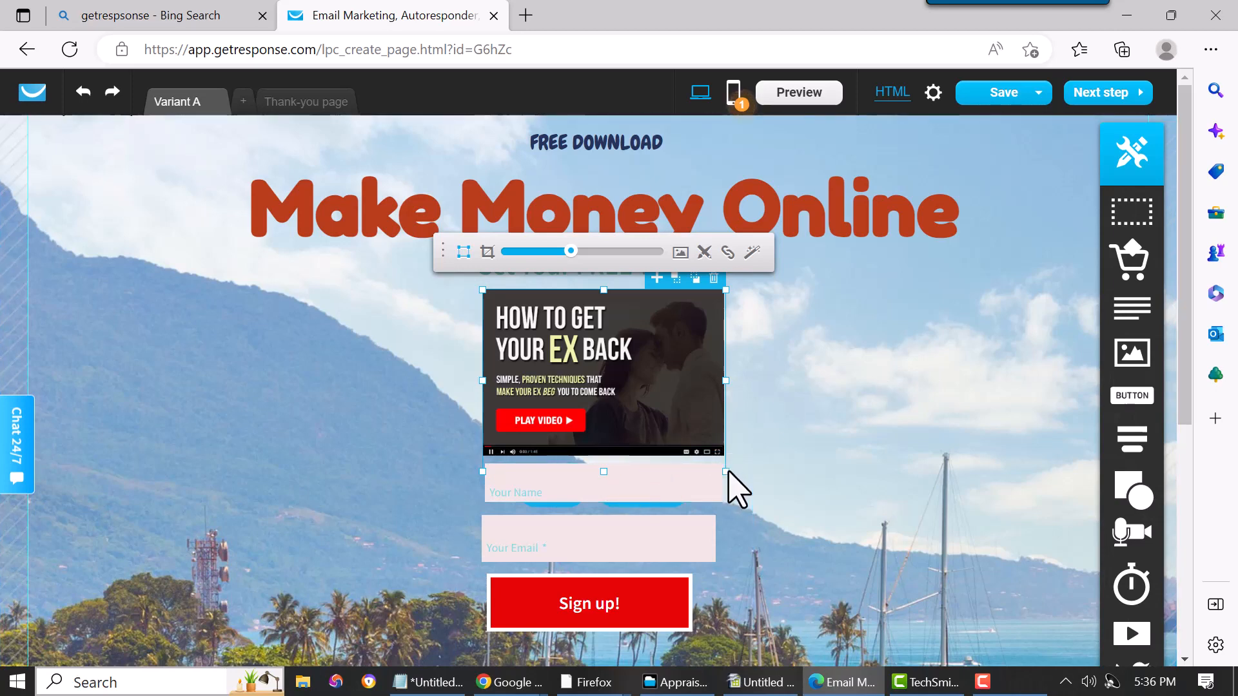
Step: Shrink the How to Get Your Ex Back image so it ends above the Your Name field and adjust its position within its frame
{"action": "left_click_drag", "start_coordinate": [726, 472], "coordinate": [699, 427]}
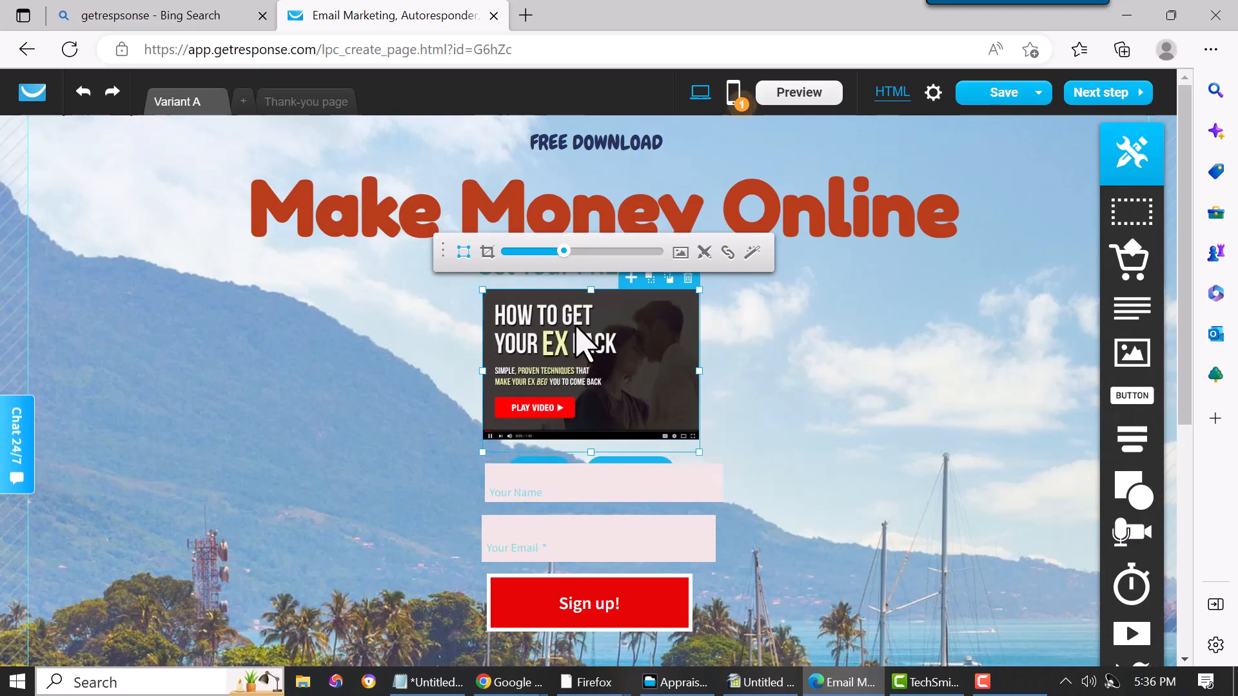
{"action": "mouse_move", "coordinate": [576, 327]}
{"action": "left_mouse_down"}
{"action": "mouse_move", "coordinate": [587, 327]}
{"action": "mouse_move", "coordinate": [564, 324]}
{"action": "left_mouse_up"}
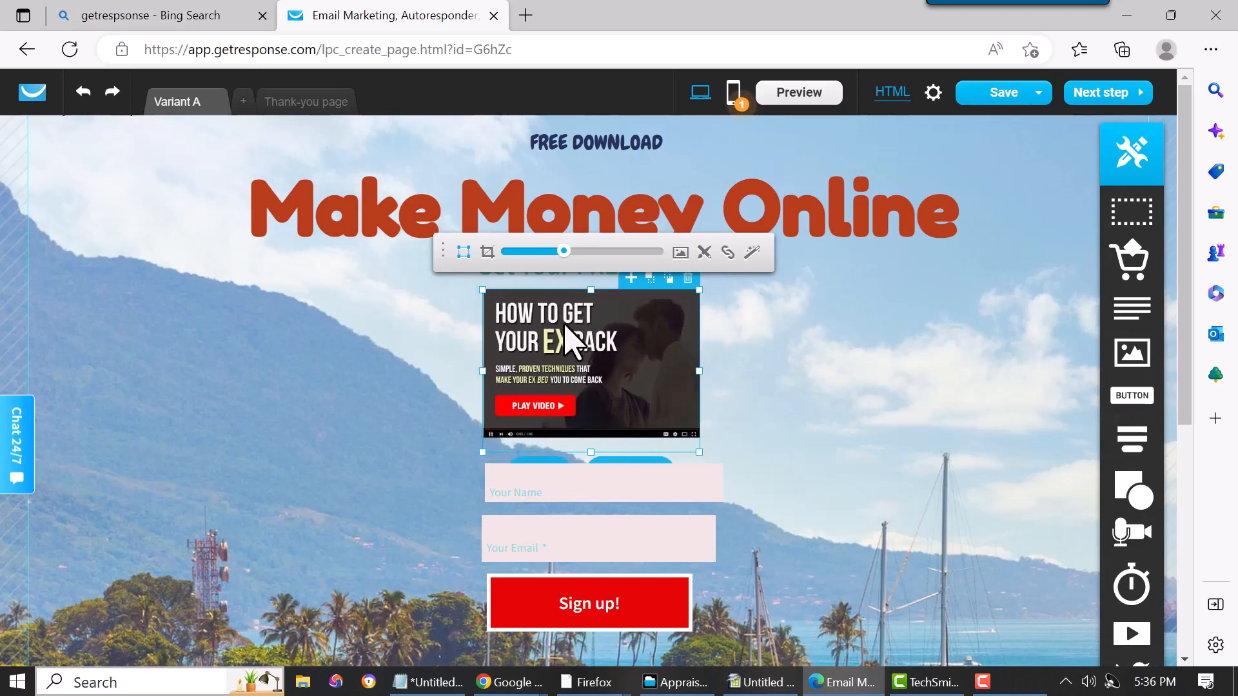
{"action": "left_click", "coordinate": [881, 360]}
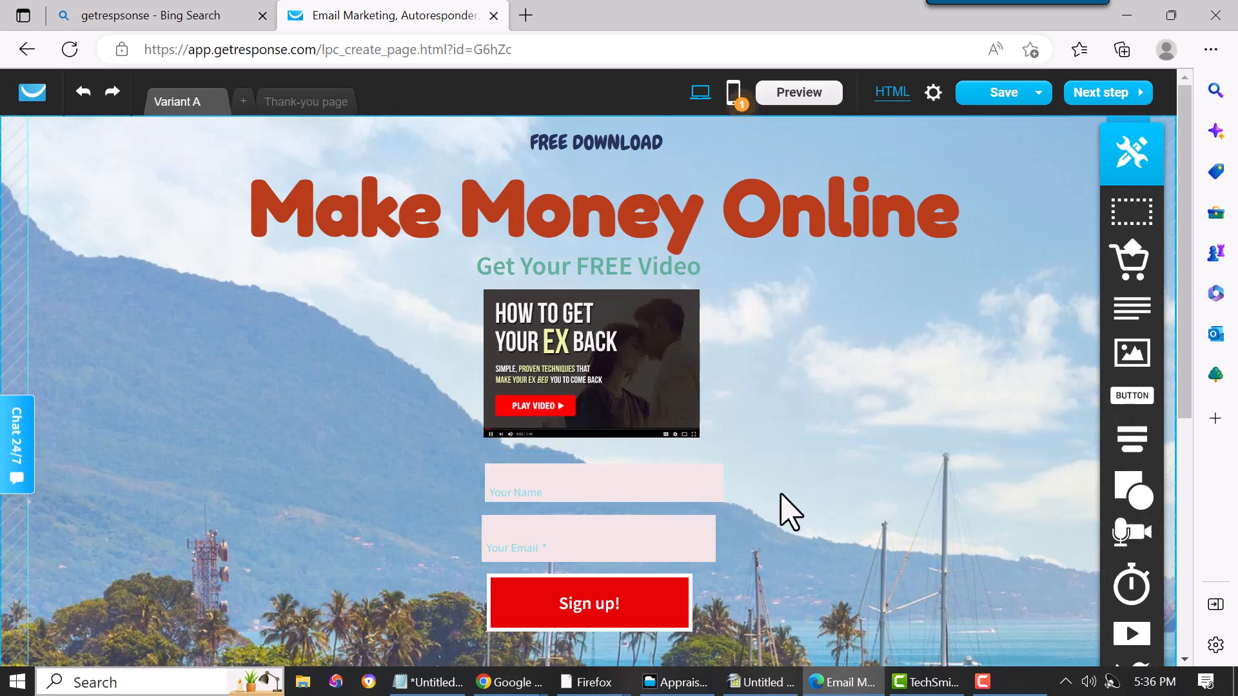
Step: Delete the Your Name field from the webform
{"action": "left_click", "coordinate": [677, 509]}
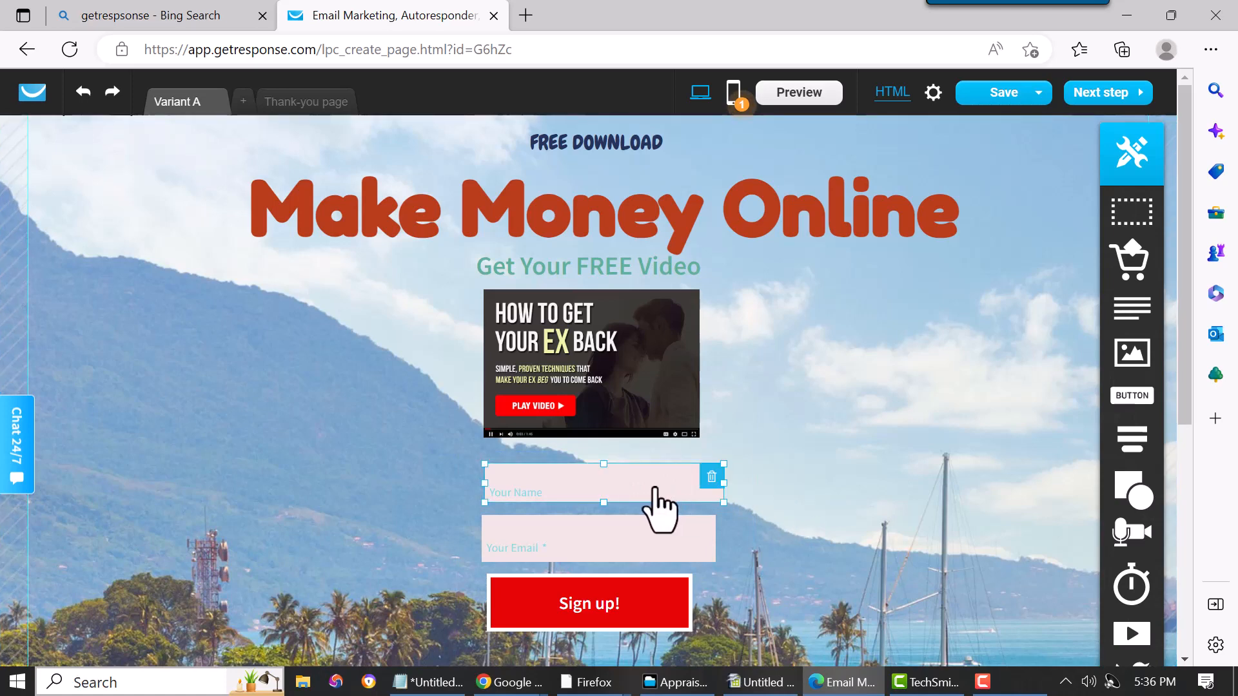
{"action": "left_click", "coordinate": [655, 342]}
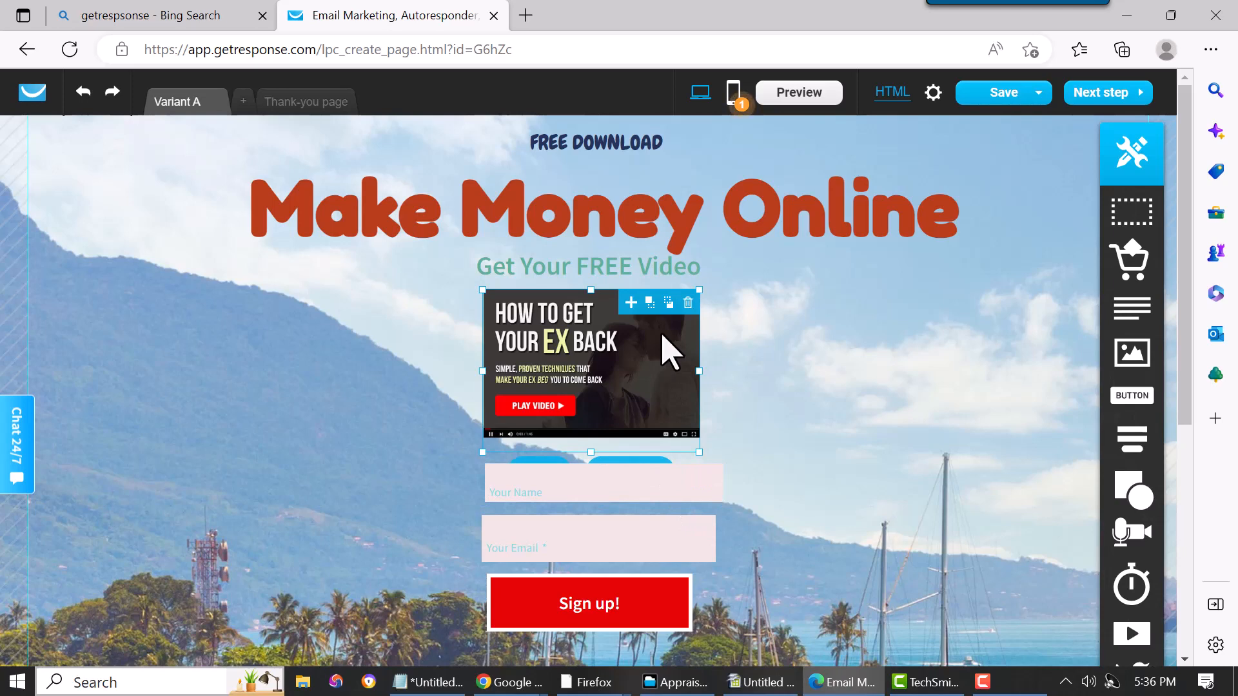
{"action": "left_click", "coordinate": [754, 484]}
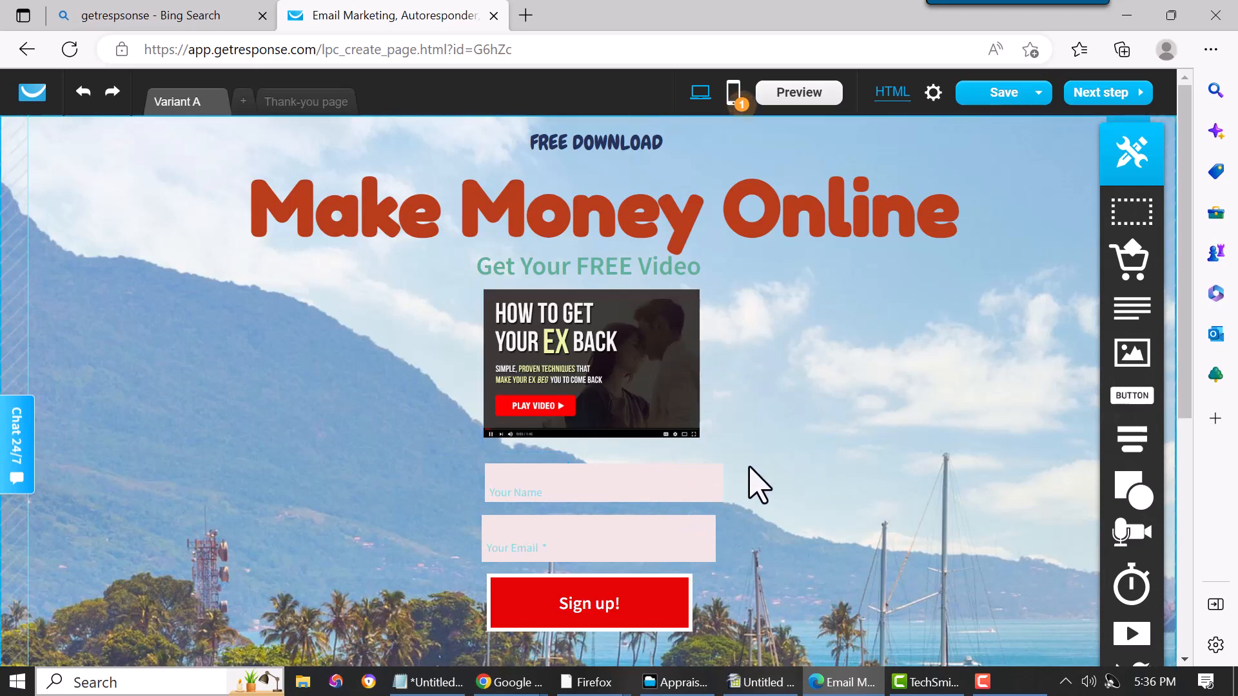
{"action": "left_click", "coordinate": [677, 490]}
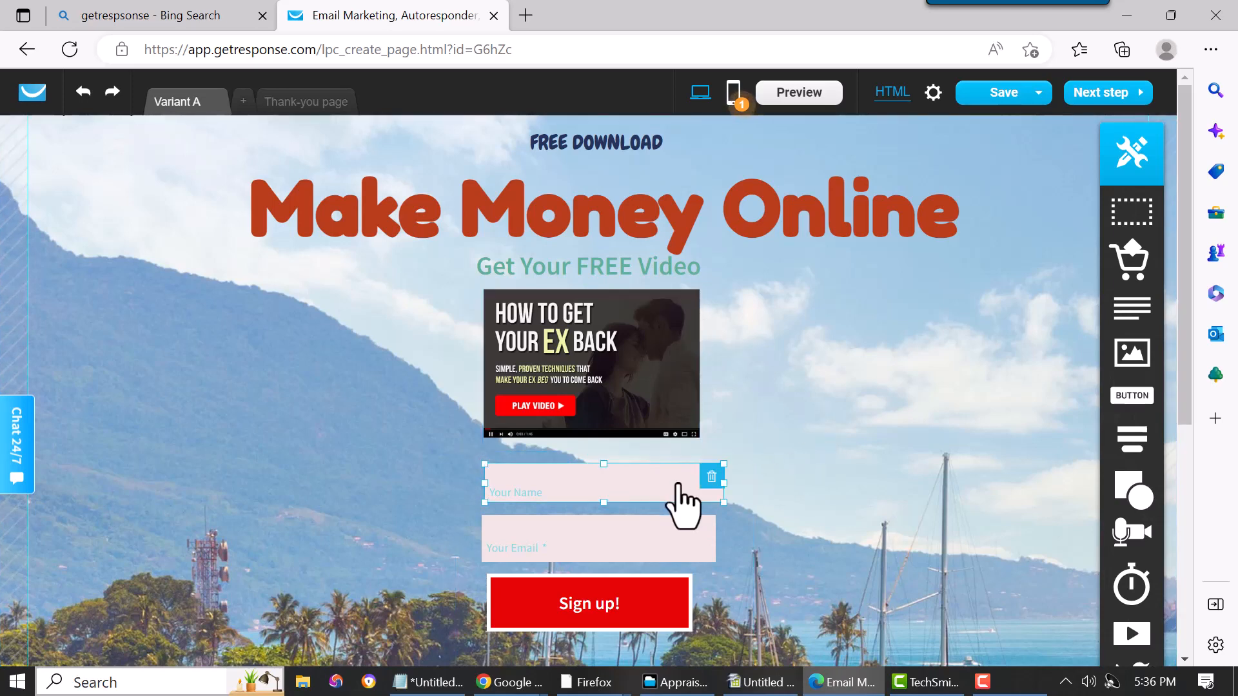
{"action": "left_click", "coordinate": [712, 477]}
Step: Delete the remaining webform with its Your Email field and Sign up! button
{"action": "left_click", "coordinate": [687, 545]}
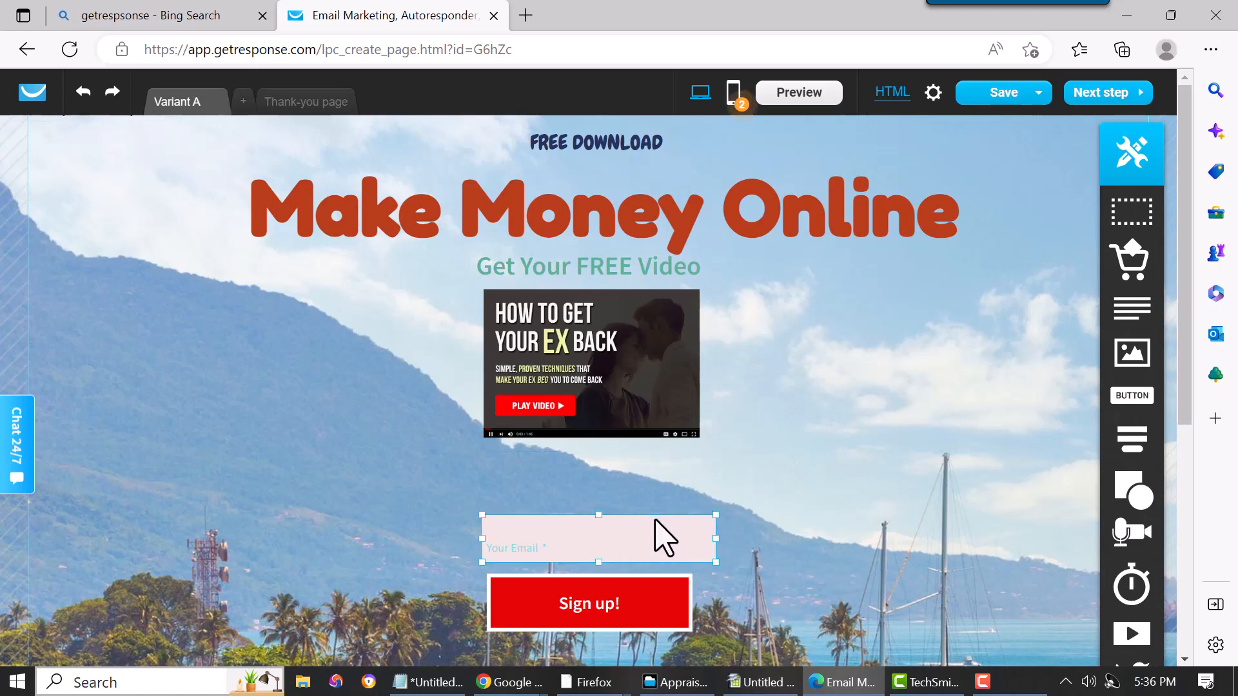
{"action": "scroll", "coordinate": [705, 603], "scroll_direction": "down", "scroll_amount": 1}
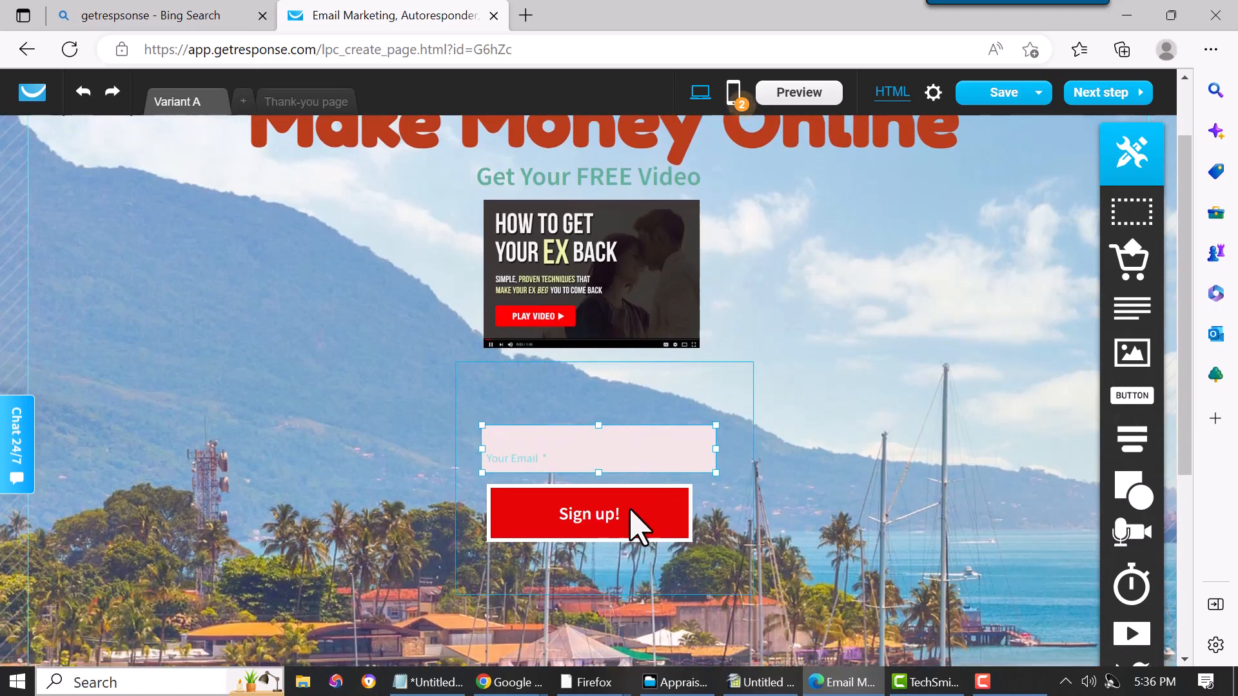
{"action": "left_click", "coordinate": [637, 520]}
{"action": "left_click", "coordinate": [731, 389]}
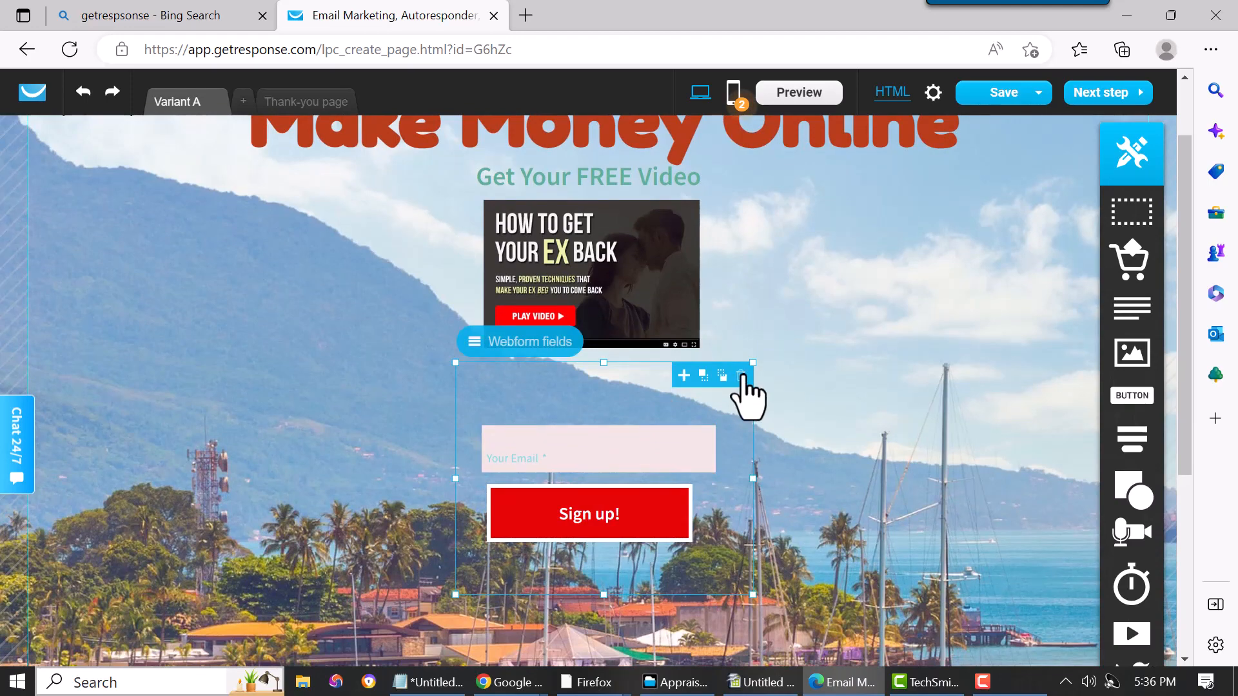
{"action": "left_click", "coordinate": [741, 377]}
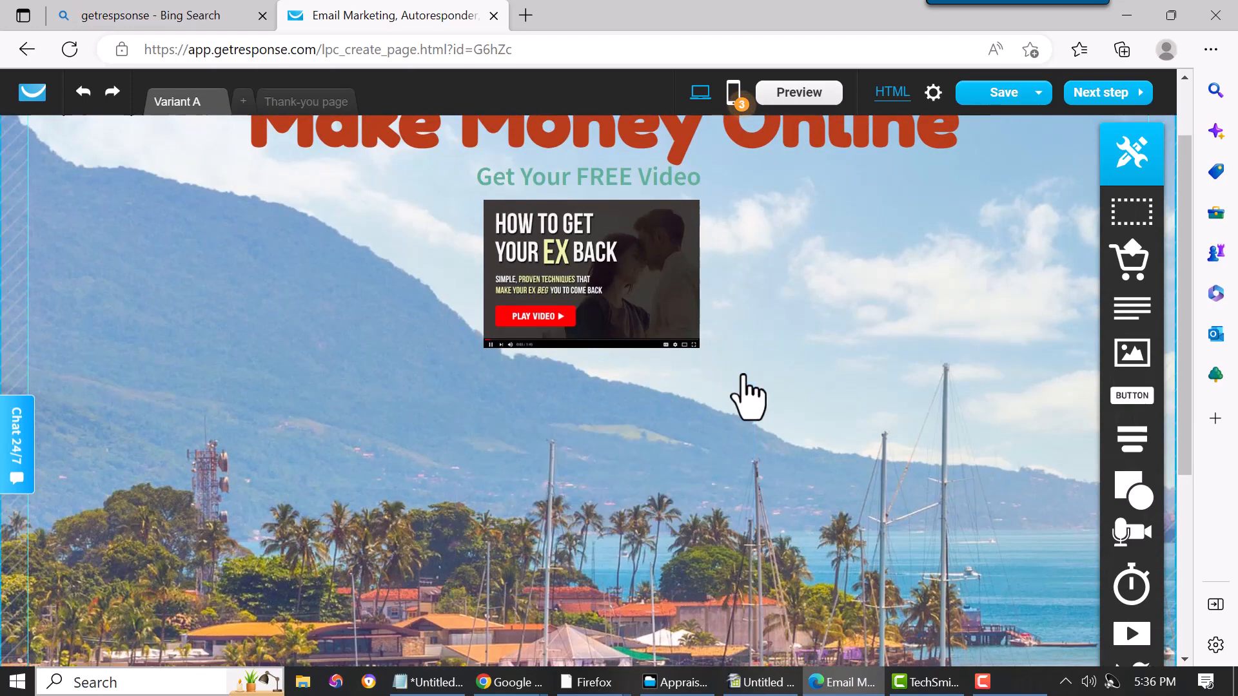
Step: Add a text block below the How to Get Your Ex Back image, duplicate it and place the copy directly beneath the original
{"action": "scroll", "coordinate": [857, 545], "scroll_direction": "up", "scroll_amount": 1}
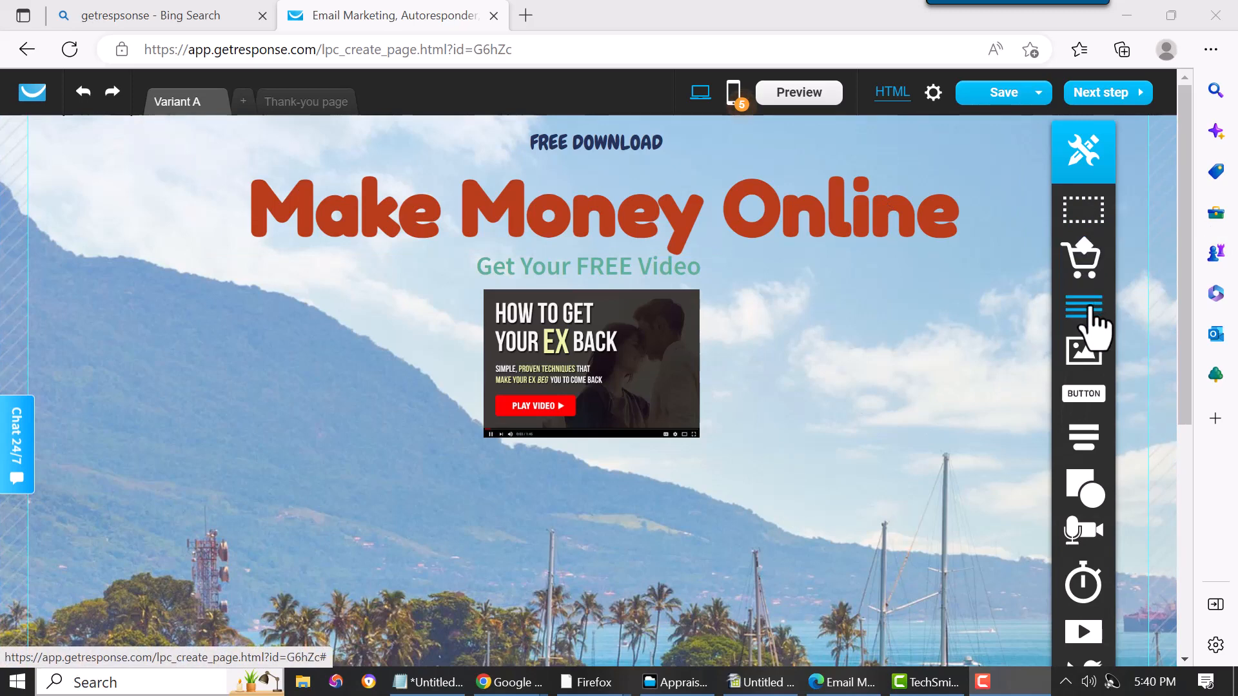
{"action": "left_click_drag", "start_coordinate": [1094, 327], "coordinate": [607, 490]}
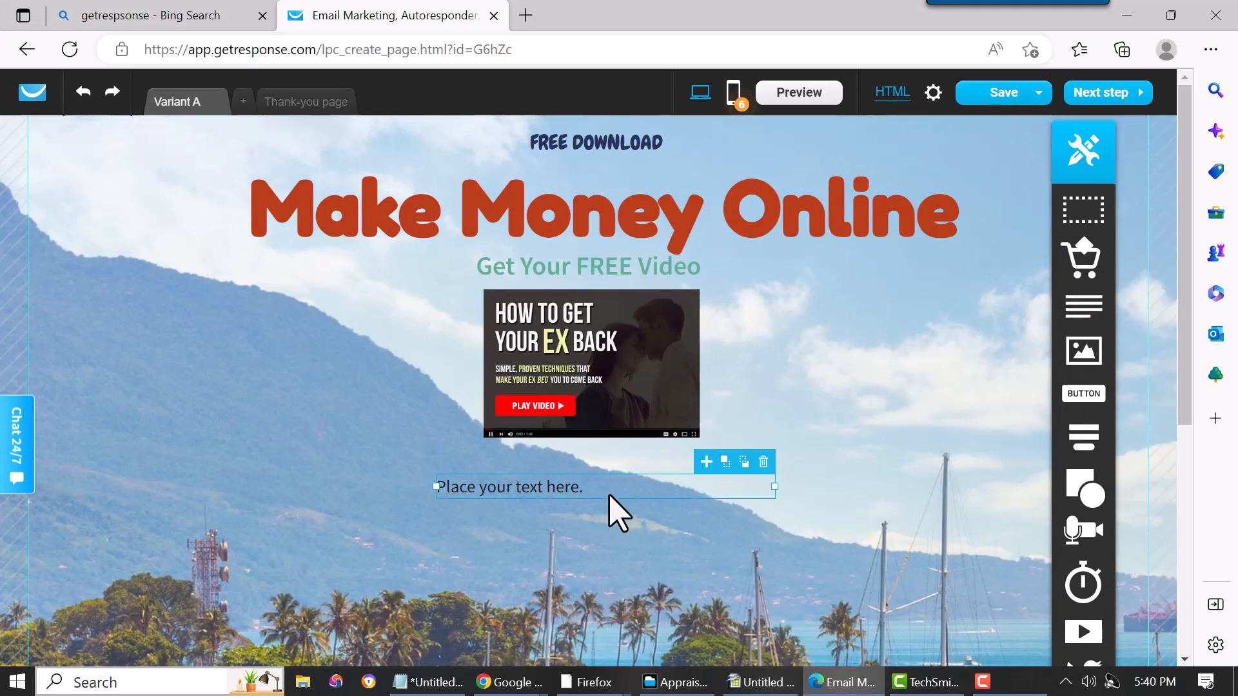
{"action": "left_click", "coordinate": [706, 463]}
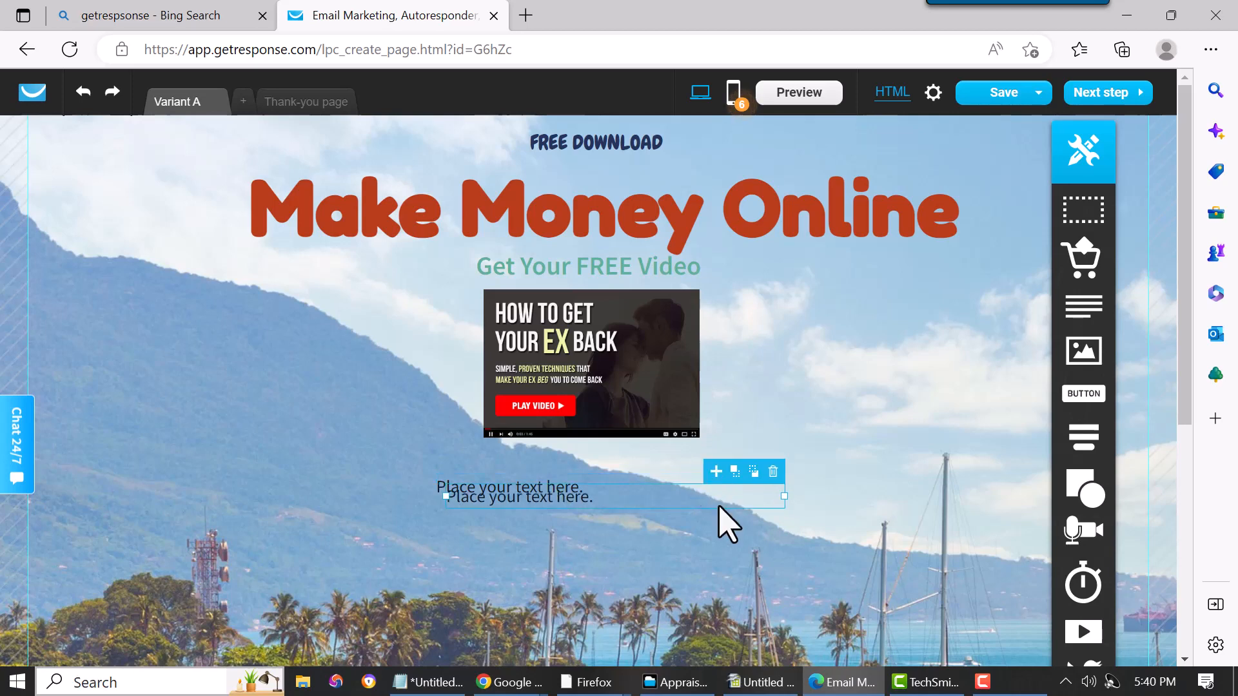
{"action": "left_click_drag", "start_coordinate": [718, 501], "coordinate": [706, 543]}
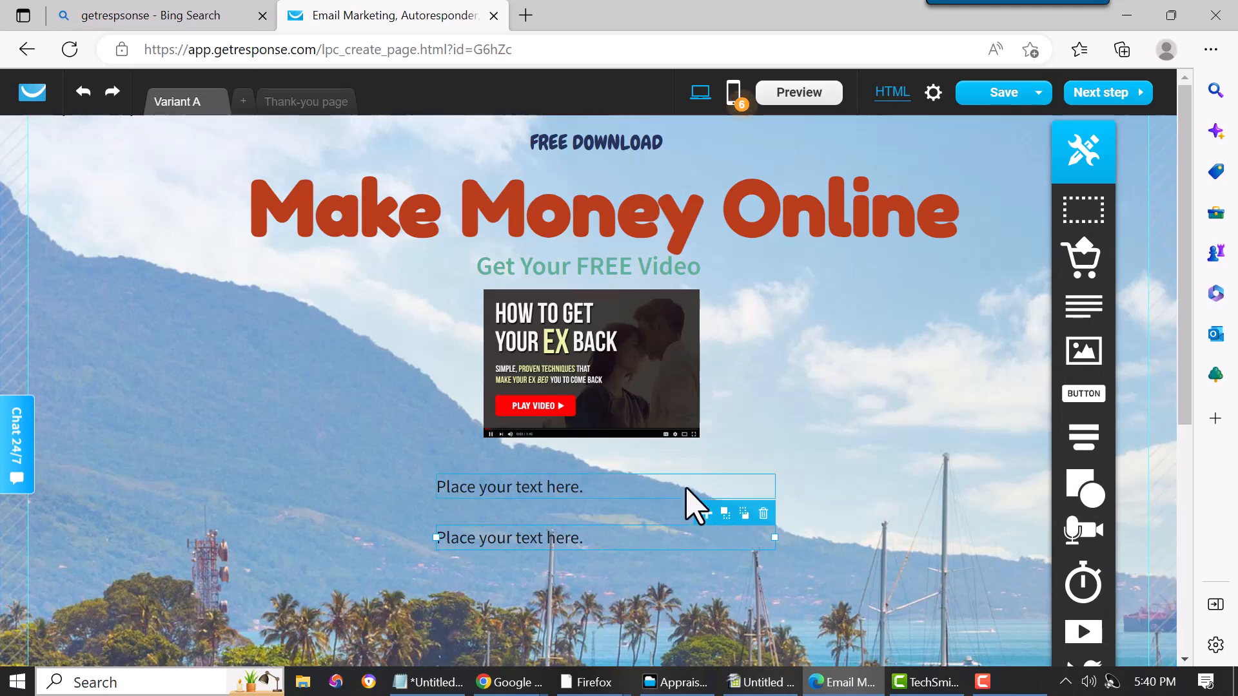
{"action": "left_click", "coordinate": [695, 507]}
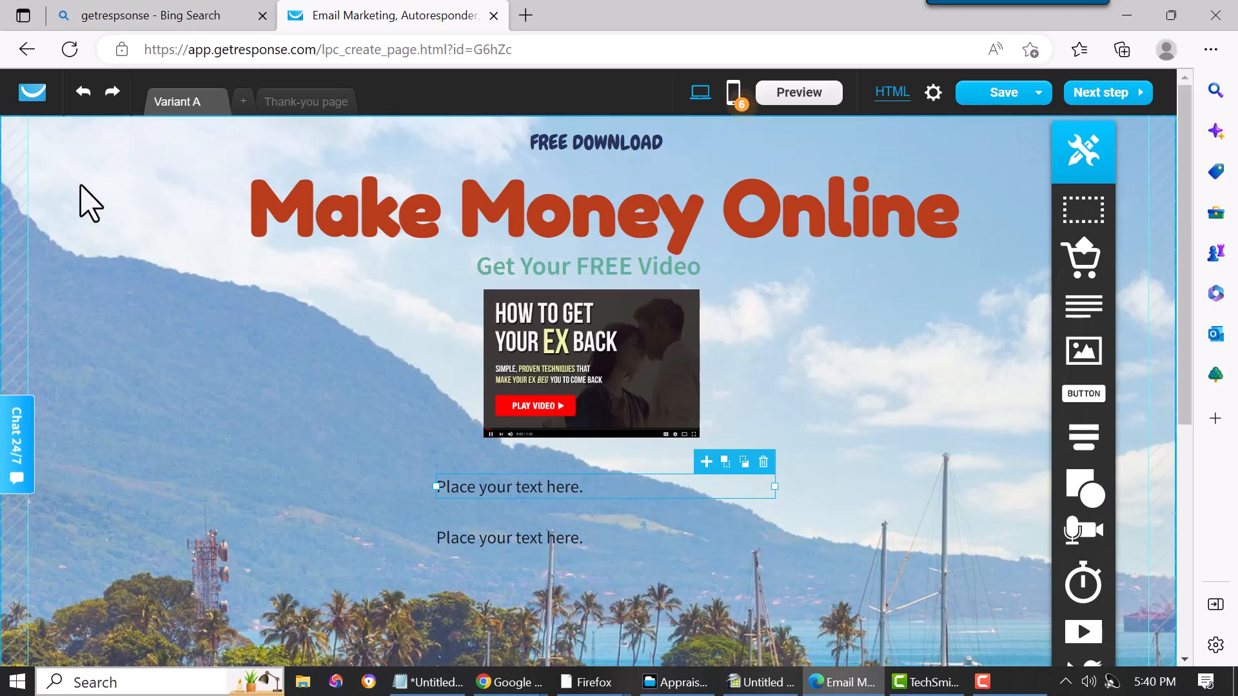
Step: Undo the move, duplication and addition of the text blocks
{"action": "mouse_move", "coordinate": [81, 91]}
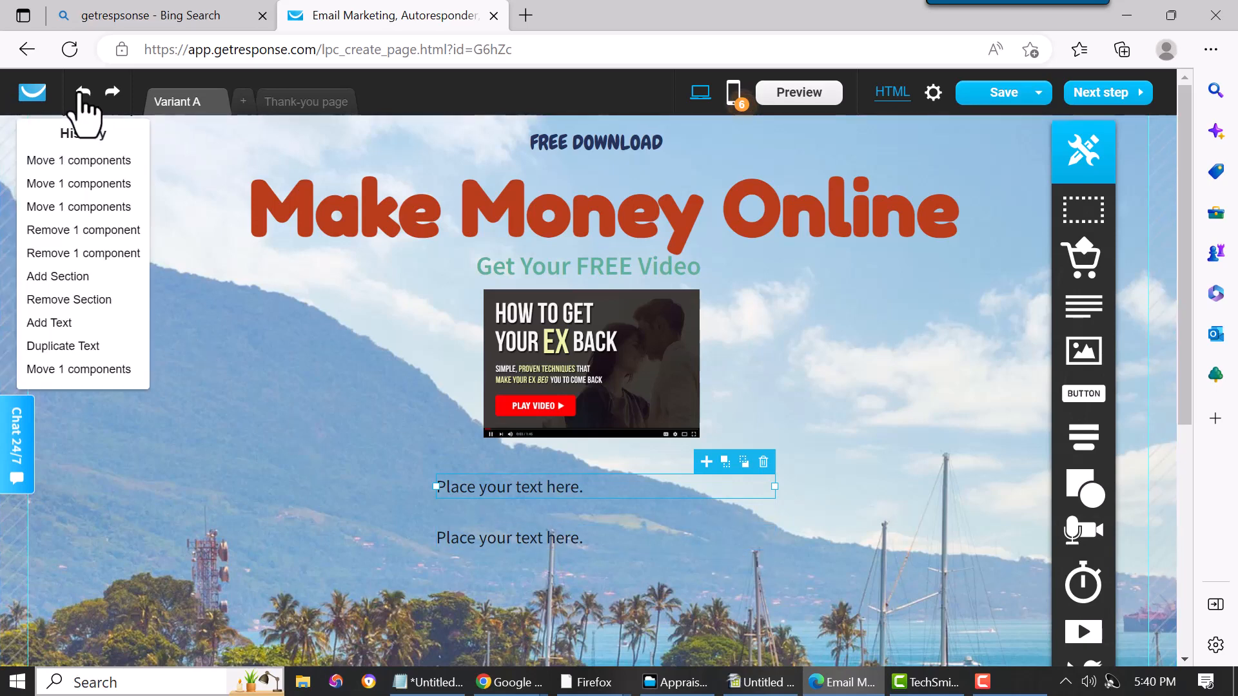
{"action": "left_click", "coordinate": [82, 94]}
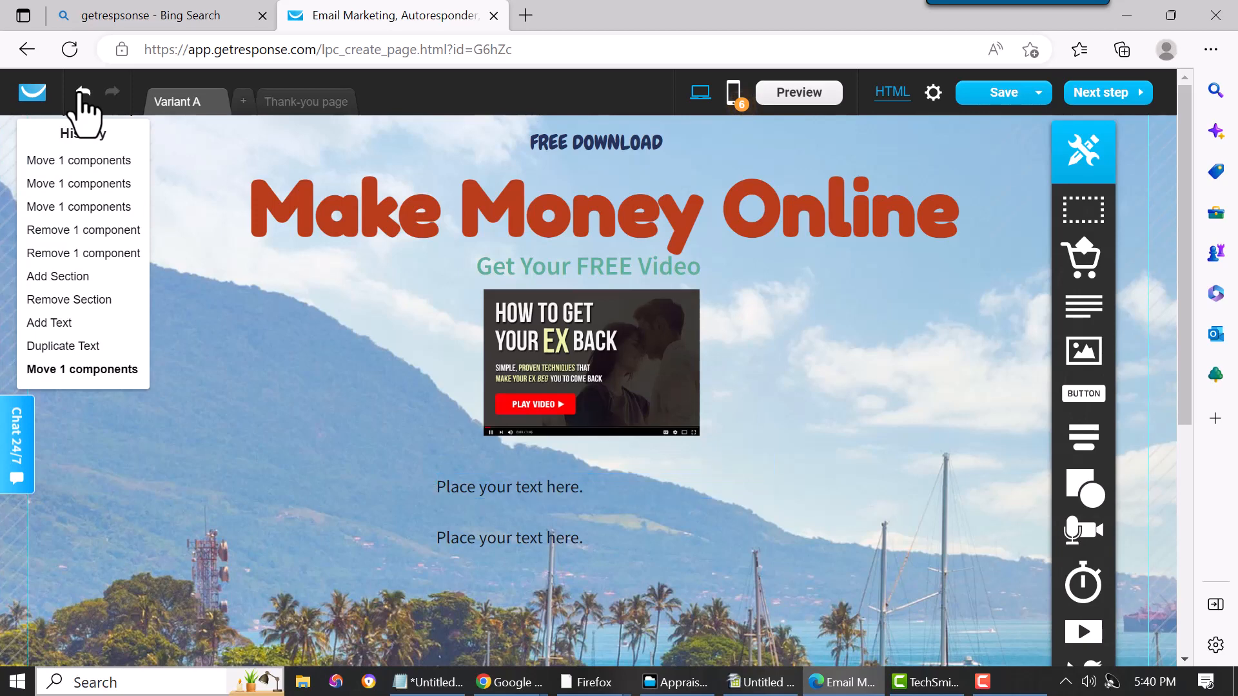
{"action": "left_click", "coordinate": [81, 93]}
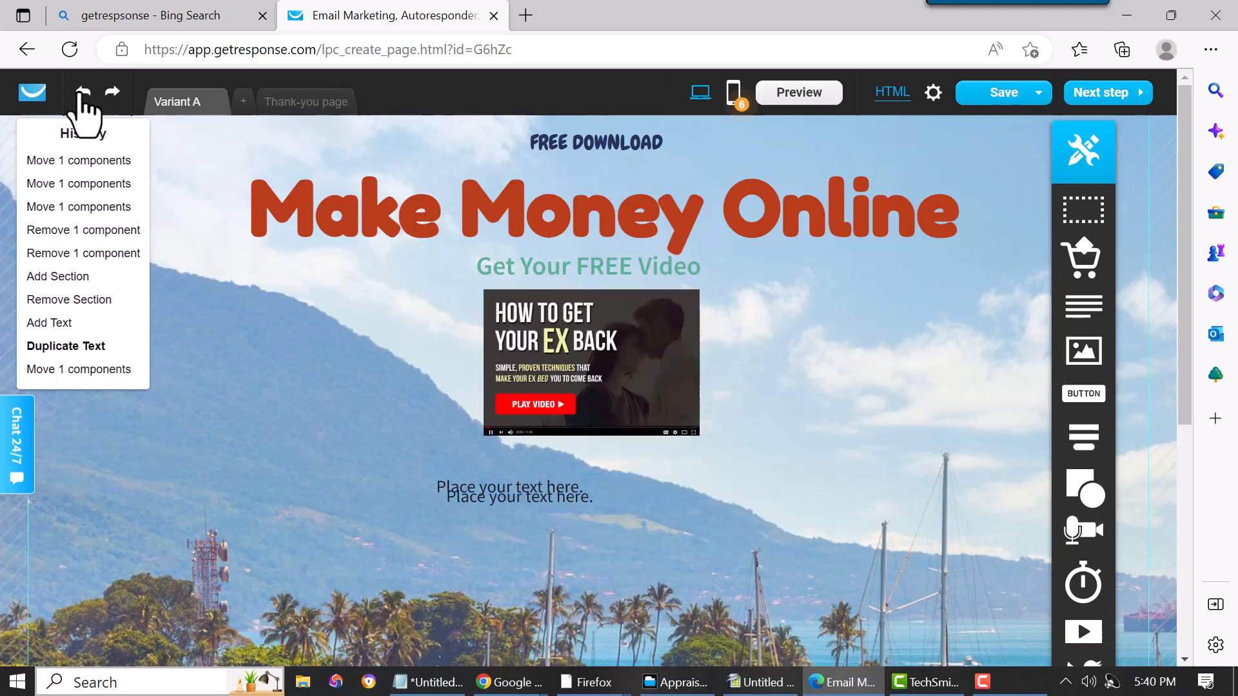
{"action": "left_click", "coordinate": [81, 93]}
{"action": "left_click", "coordinate": [82, 94]}
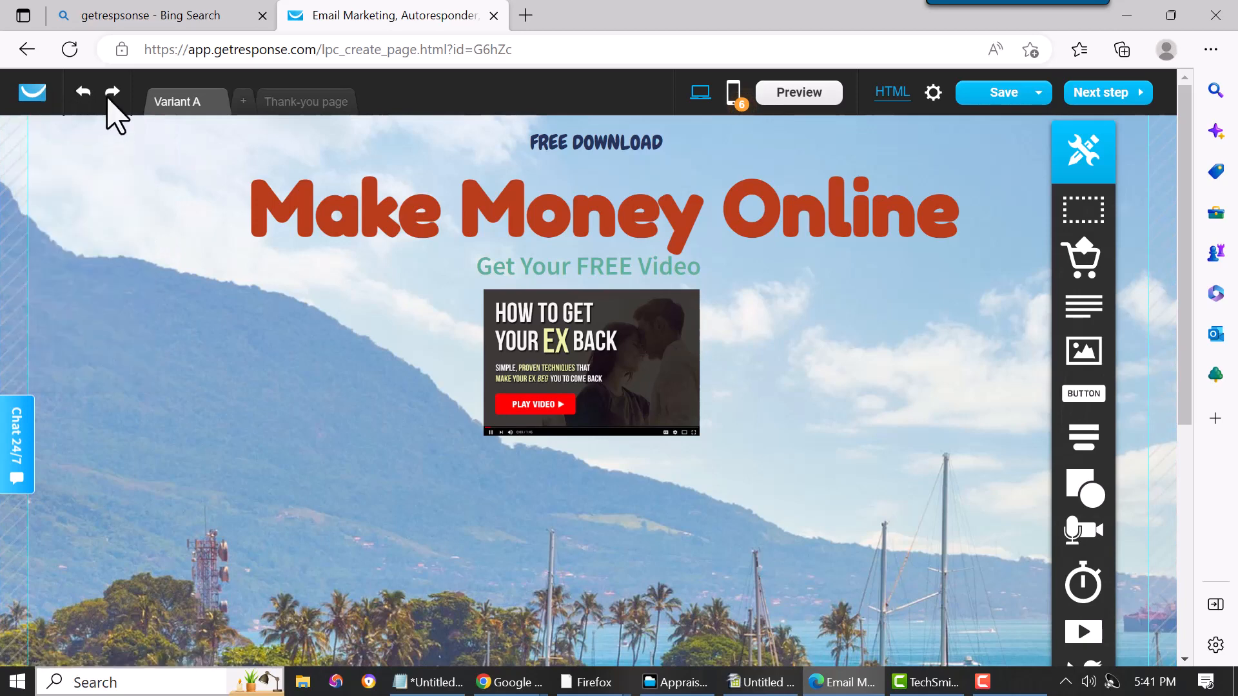
Step: Add an image block below the How to Get Your Ex Back image and set its picture to youtube pic from My files
{"action": "mouse_move", "coordinate": [1084, 437]}
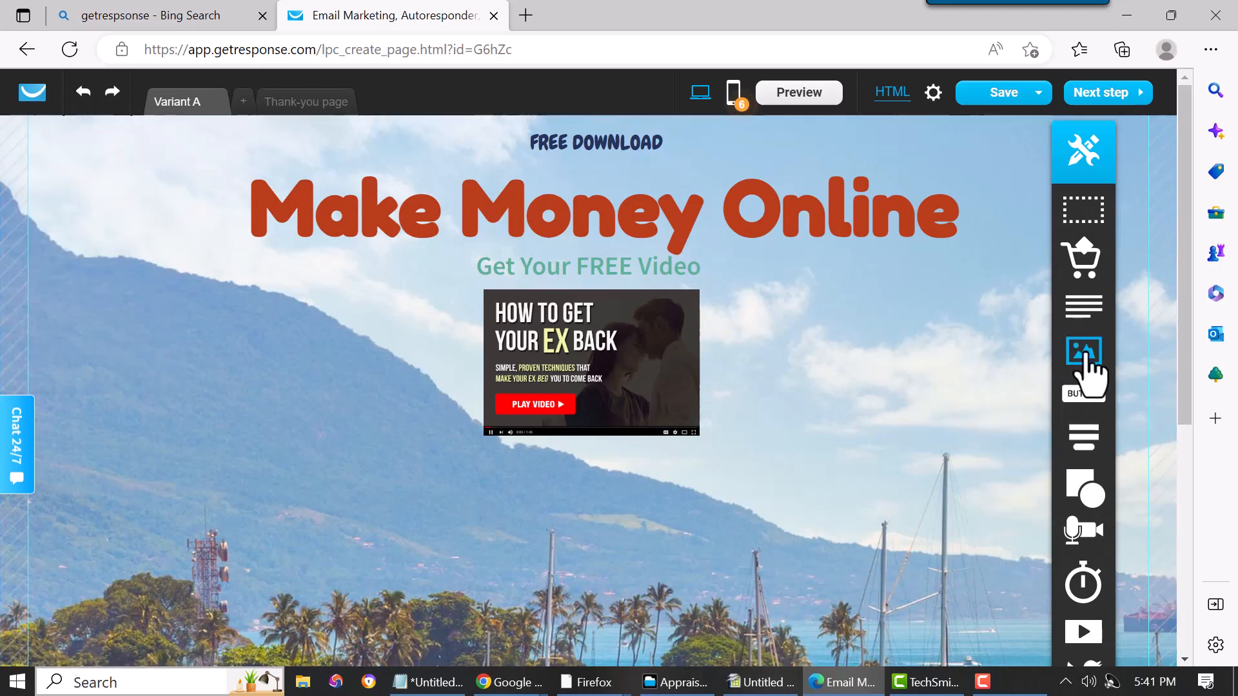
{"action": "left_click_drag", "start_coordinate": [1086, 354], "coordinate": [600, 533]}
{"action": "scroll", "coordinate": [882, 458], "scroll_direction": "down", "scroll_amount": 3}
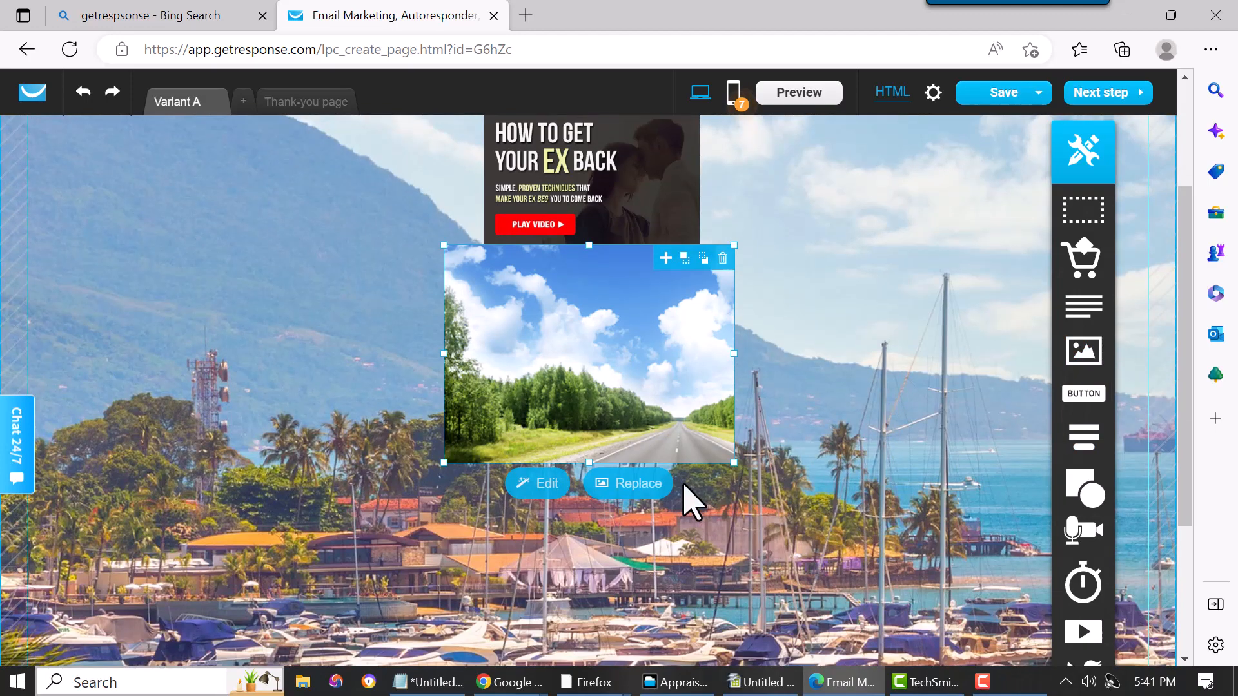
{"action": "left_click", "coordinate": [634, 488]}
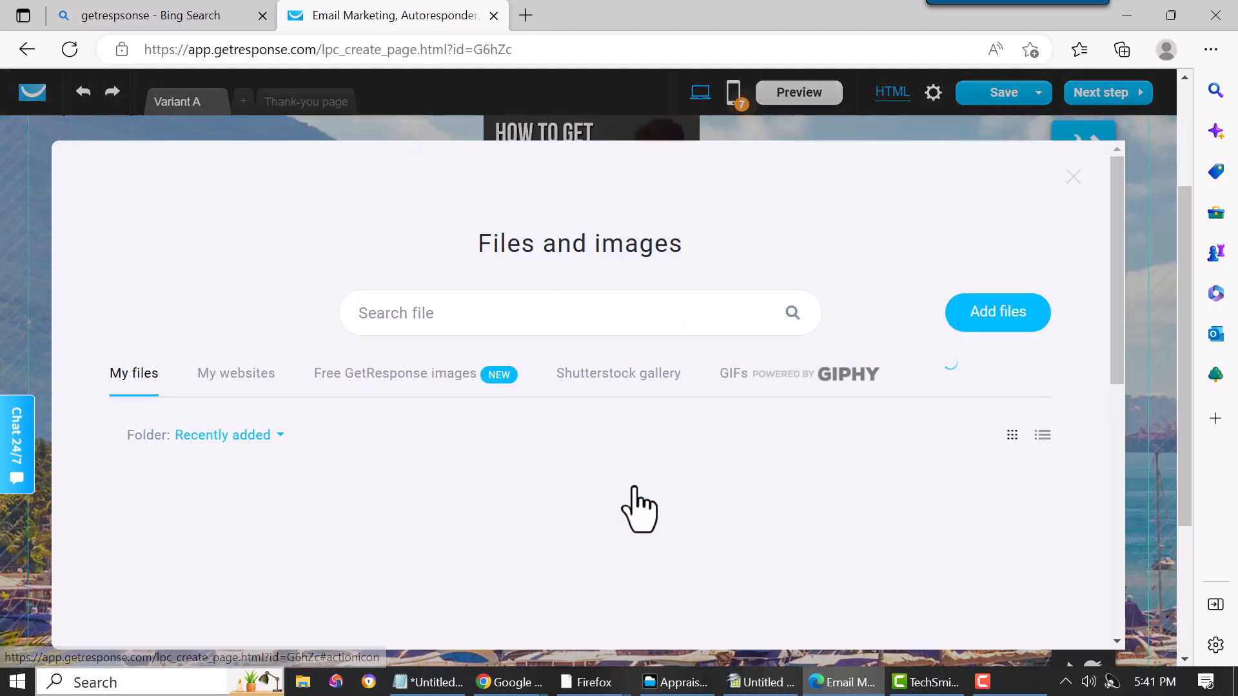
{"action": "scroll", "coordinate": [452, 503], "scroll_direction": "down", "scroll_amount": 1}
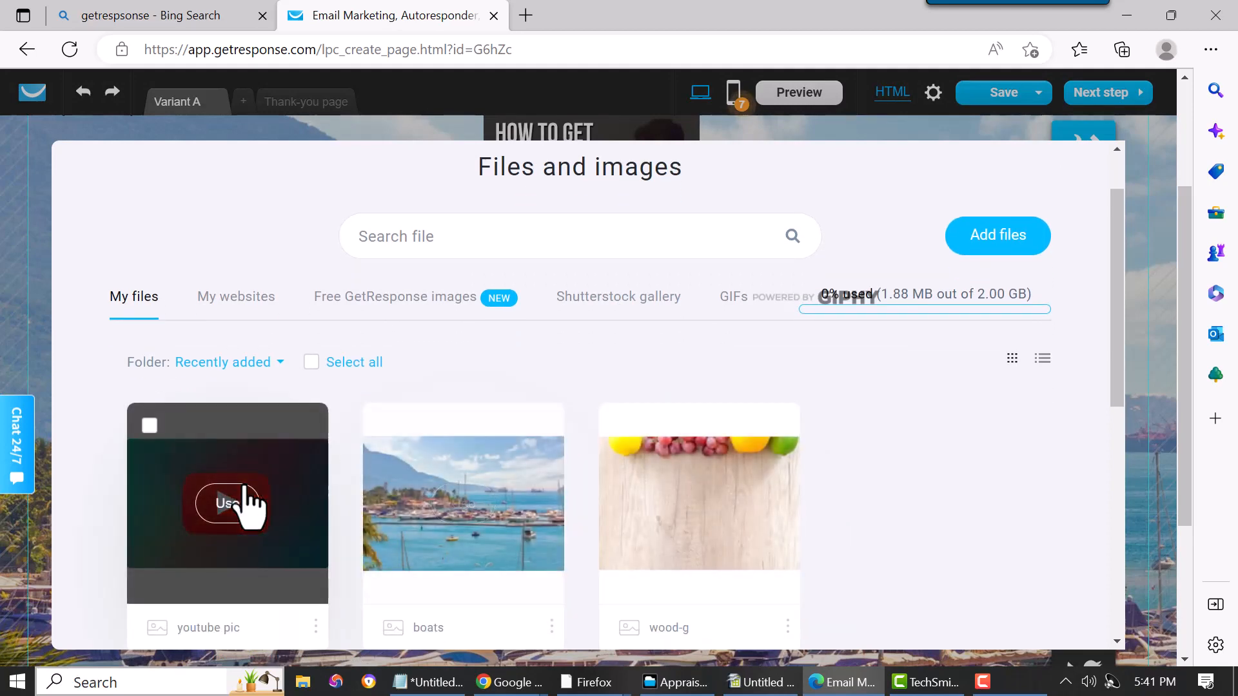
{"action": "left_click", "coordinate": [226, 503]}
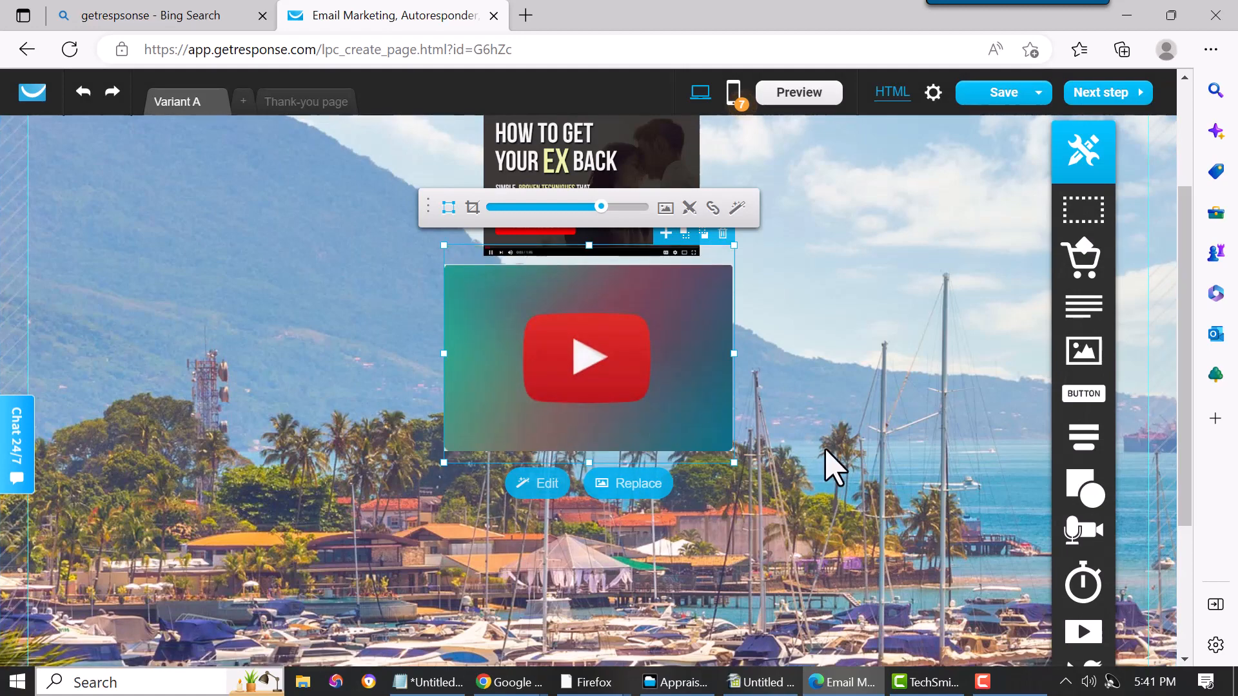
Step: Delete the How to Get Your Ex Back image above the YouTube picture
{"action": "scroll", "coordinate": [828, 462], "scroll_direction": "up", "scroll_amount": 3}
{"action": "left_click", "coordinate": [621, 342]}
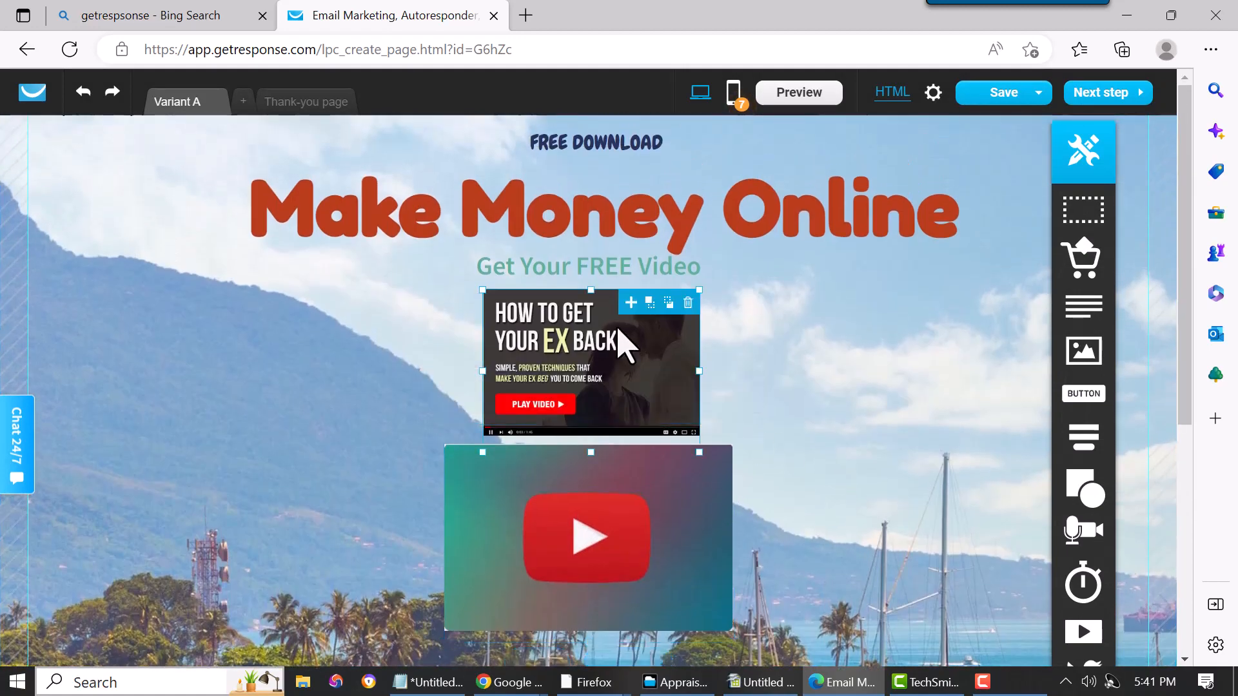
{"action": "left_click", "coordinate": [687, 302]}
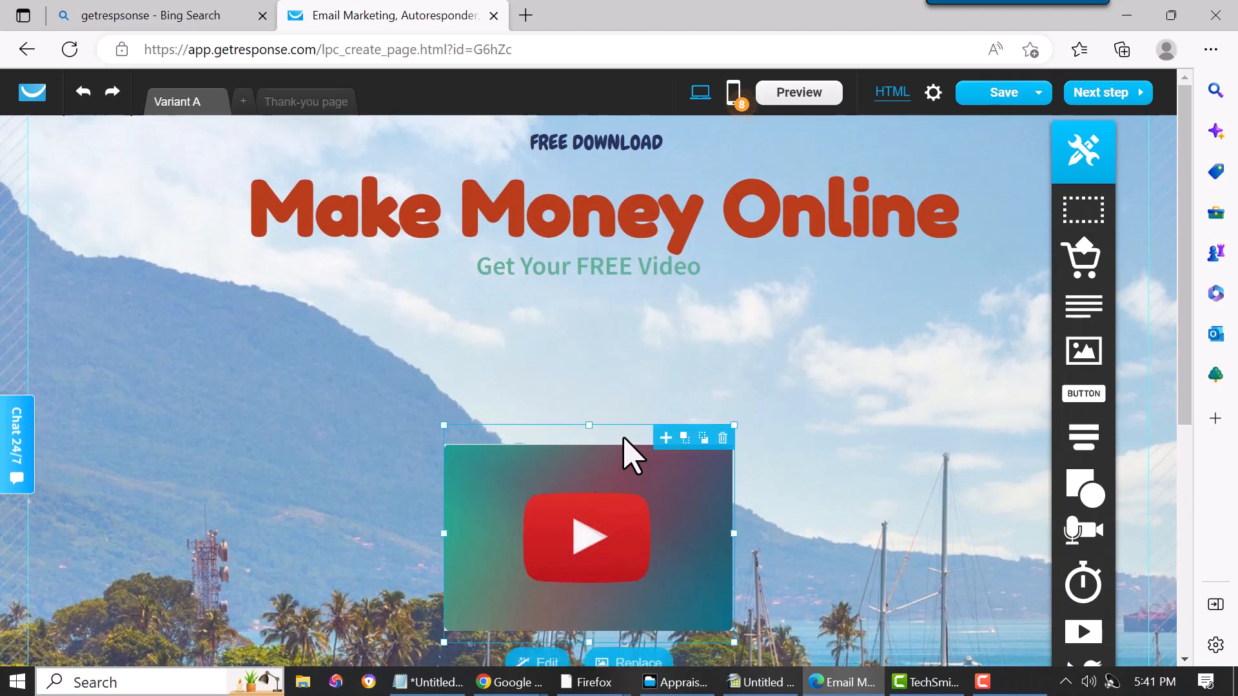
Step: Move the YouTube picture up under the Get Your FREE Video text, shrink it slightly and center it
{"action": "left_click_drag", "start_coordinate": [630, 448], "coordinate": [642, 376]}
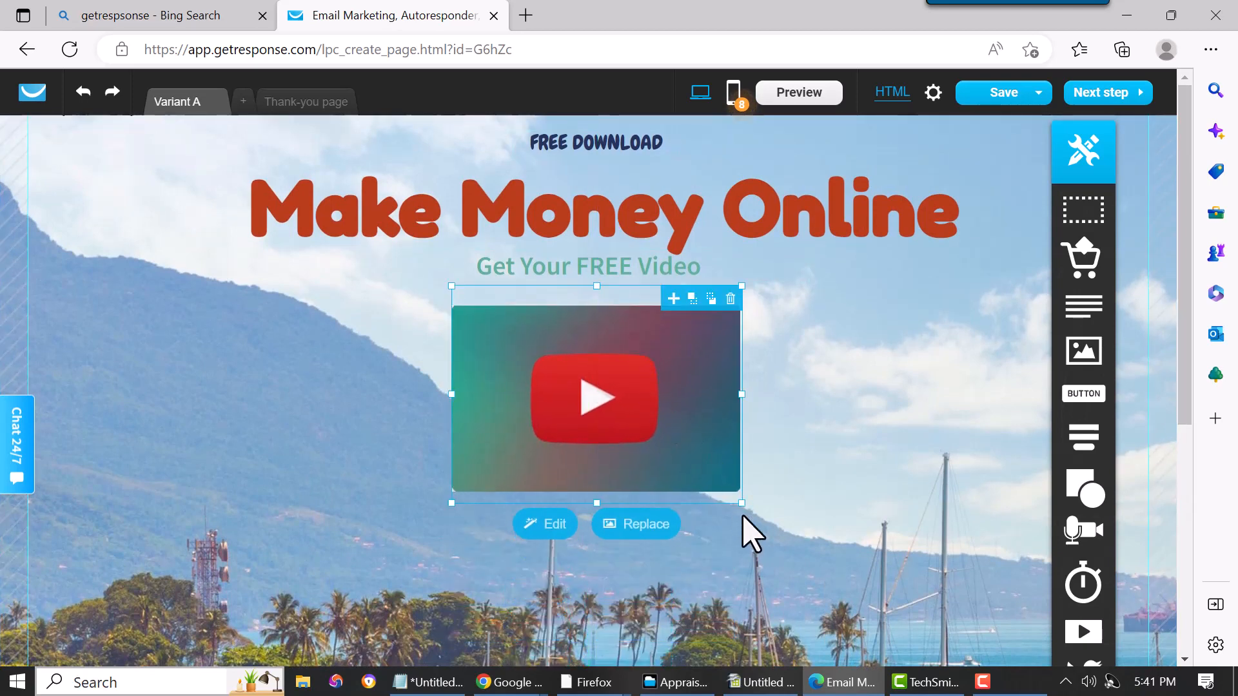
{"action": "left_click_drag", "start_coordinate": [721, 472], "coordinate": [702, 438]}
{"action": "left_click", "coordinate": [794, 445]}
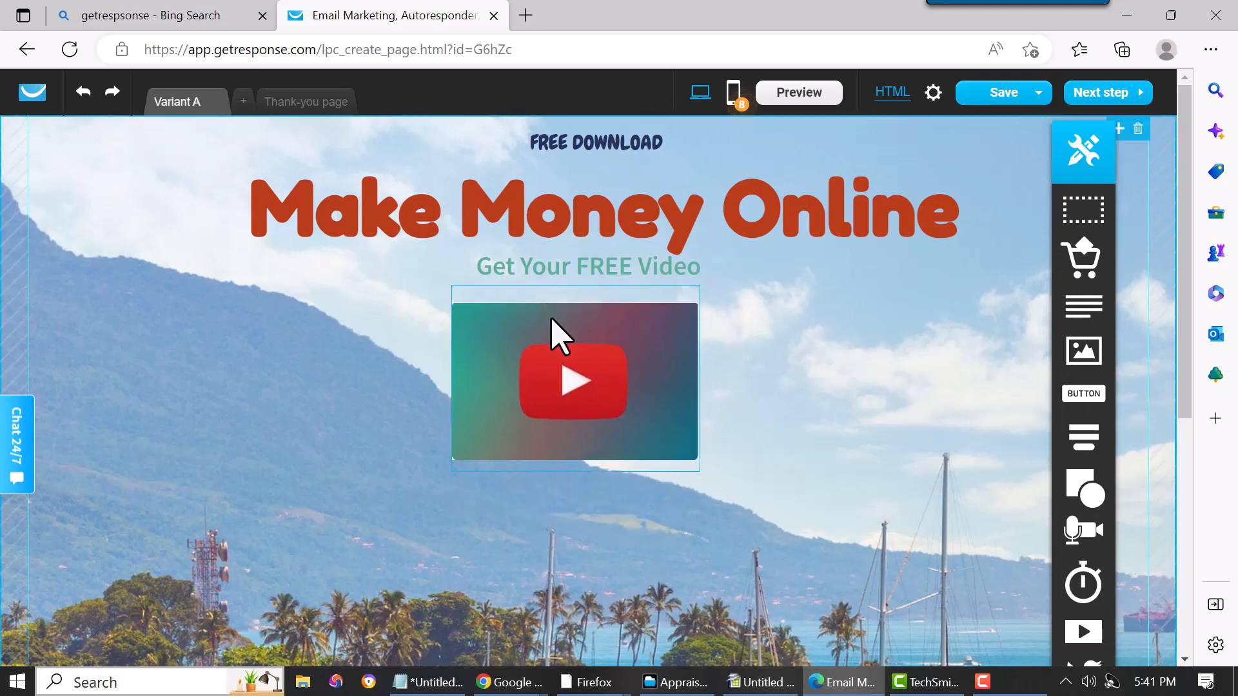
{"action": "left_click_drag", "start_coordinate": [551, 319], "coordinate": [658, 379]}
{"action": "left_click", "coordinate": [819, 437]}
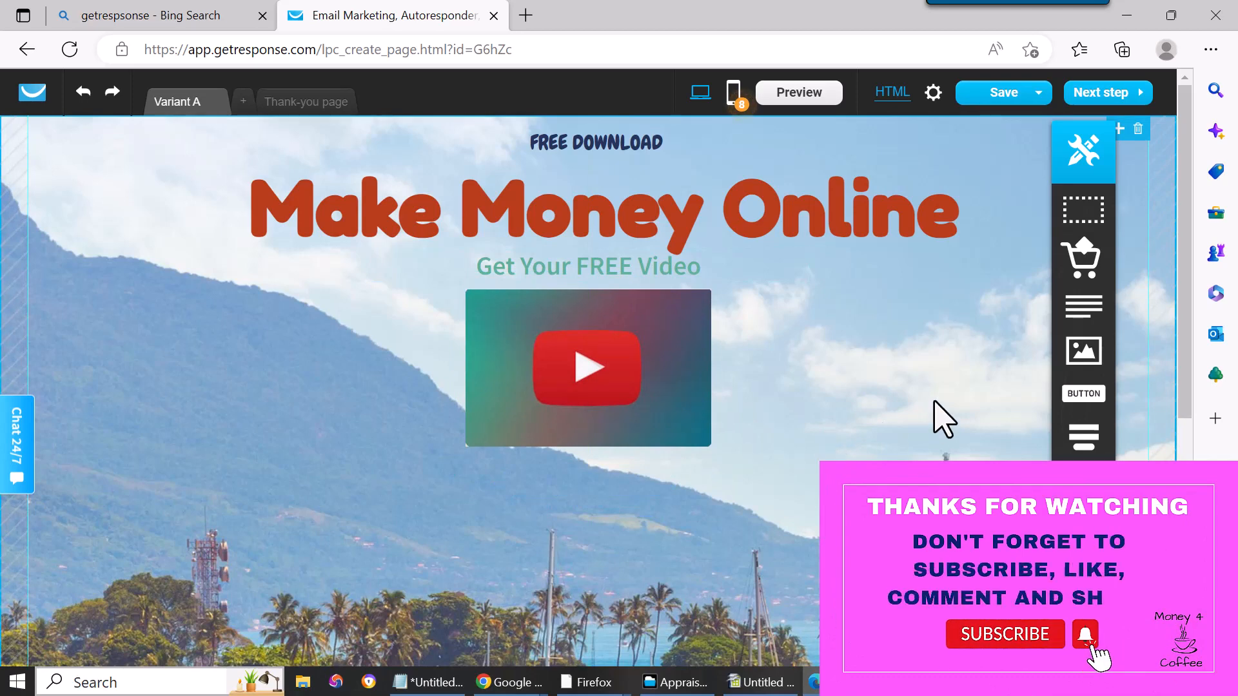
Step: Add a button below the YouTube picture and set its label to "Get Your FREE Video"
{"action": "left_click_drag", "start_coordinate": [1071, 399], "coordinate": [604, 514]}
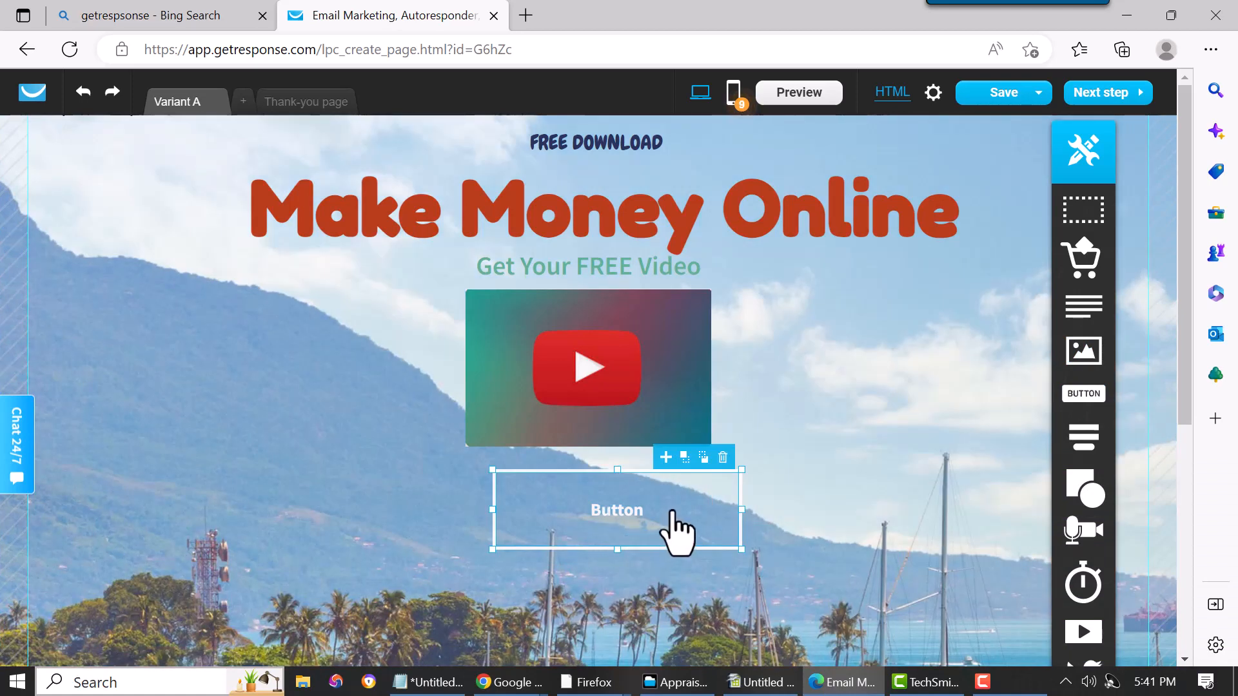
{"action": "double_click", "coordinate": [672, 513]}
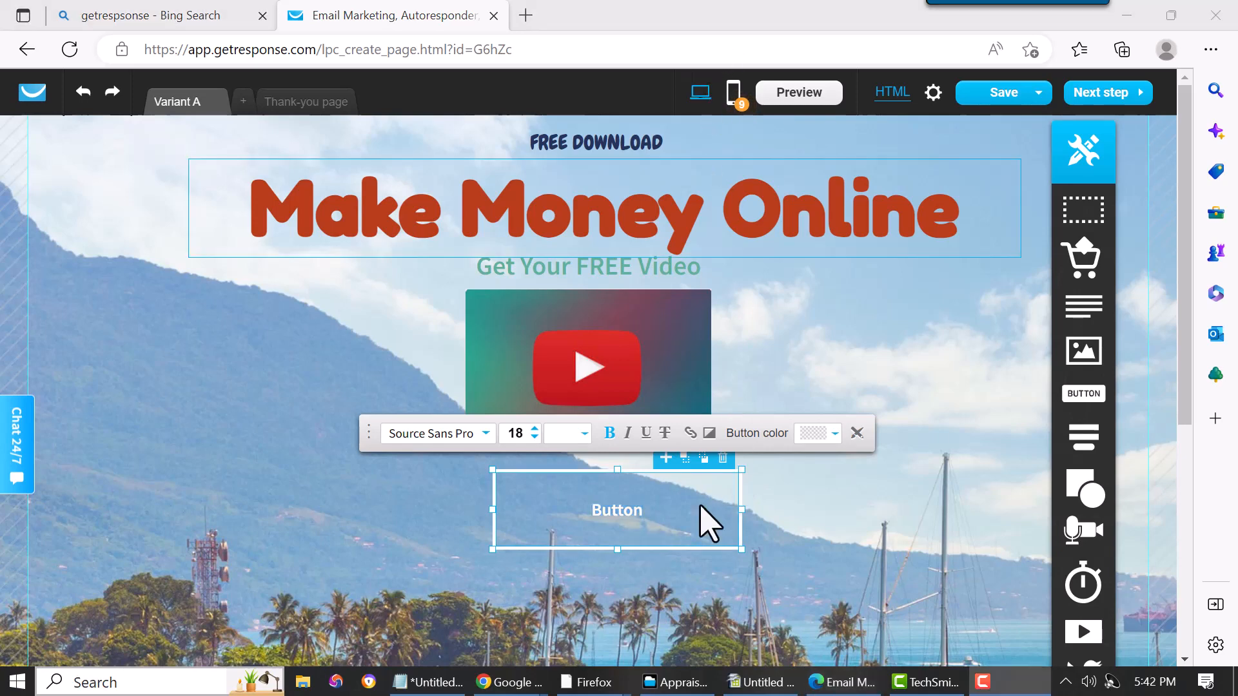
{"action": "left_click", "coordinate": [637, 515]}
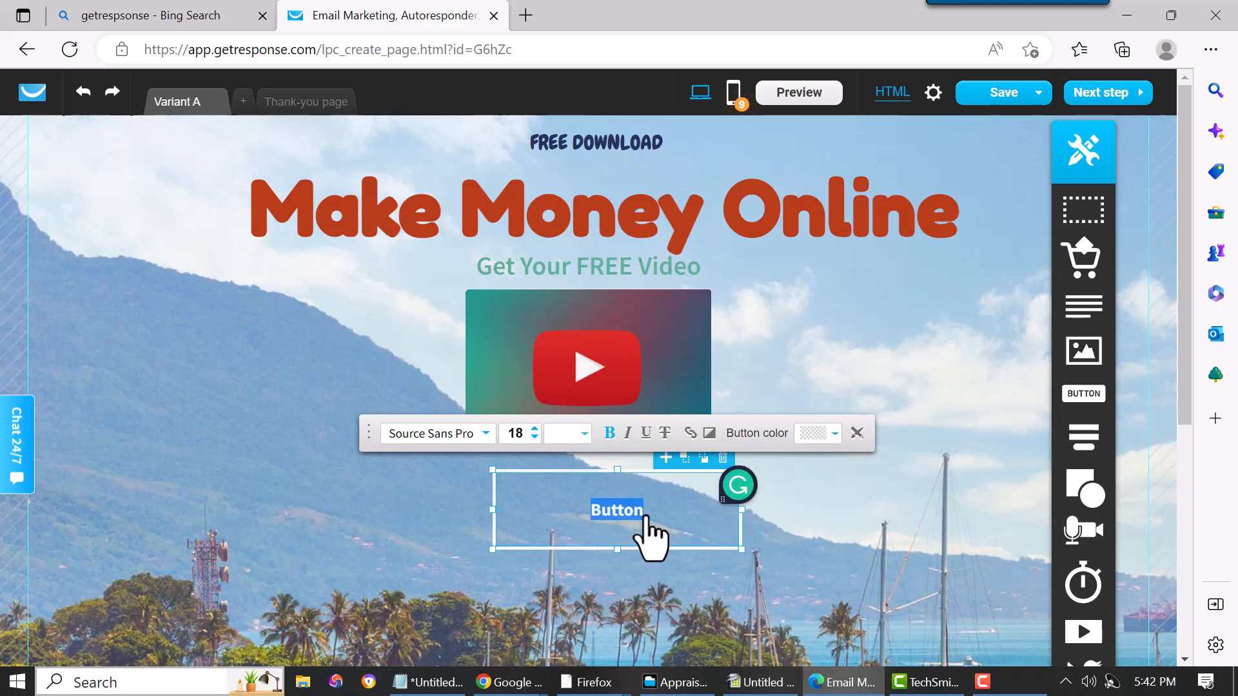
{"action": "key", "text": "BackSpace"}
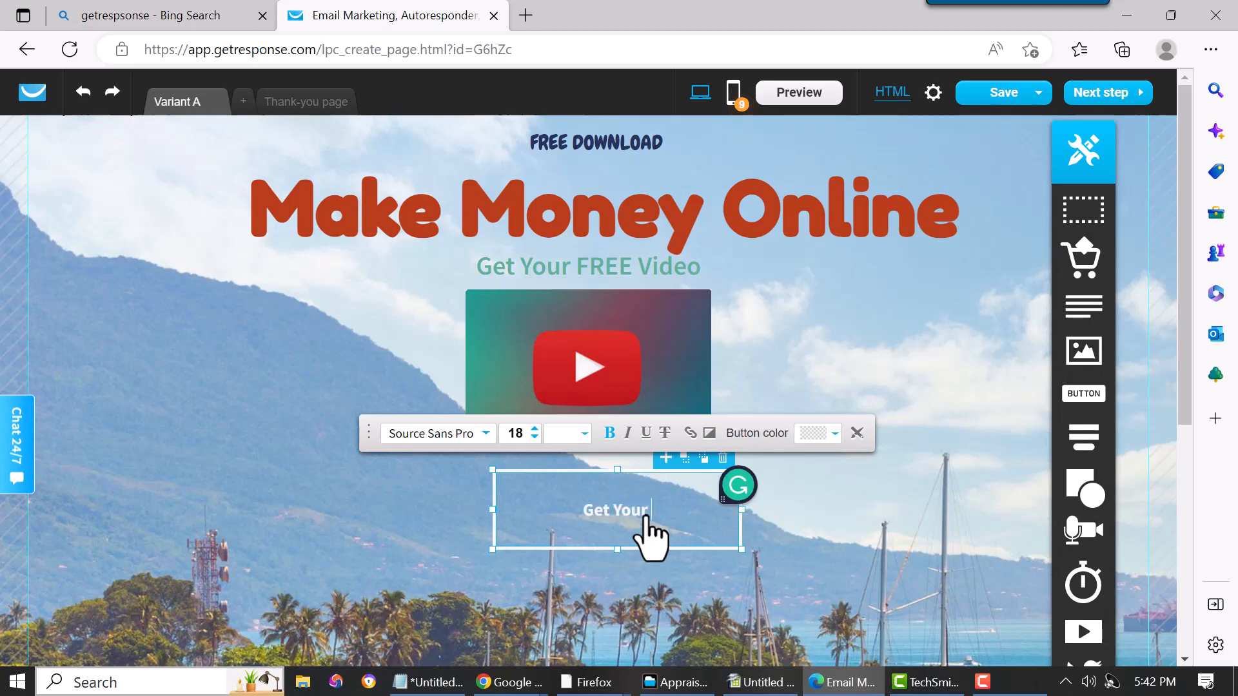
{"action": "type", "text": "Get Your FREE "}
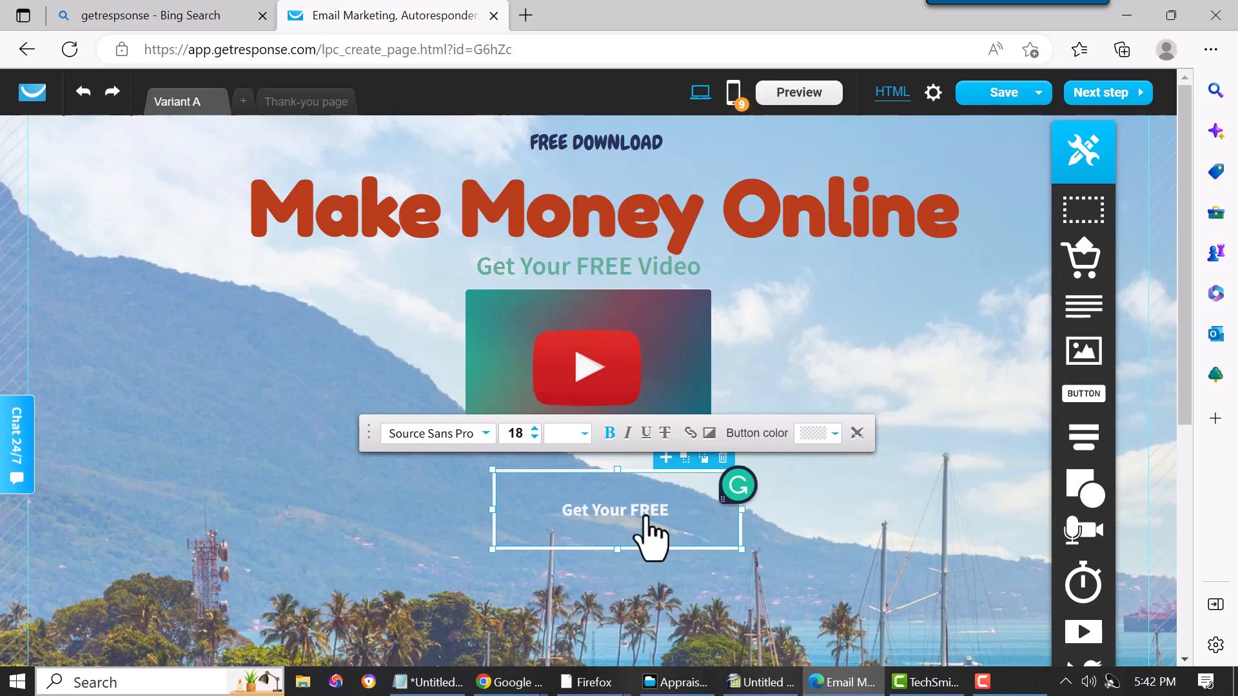
{"action": "type", "text": "Video"}
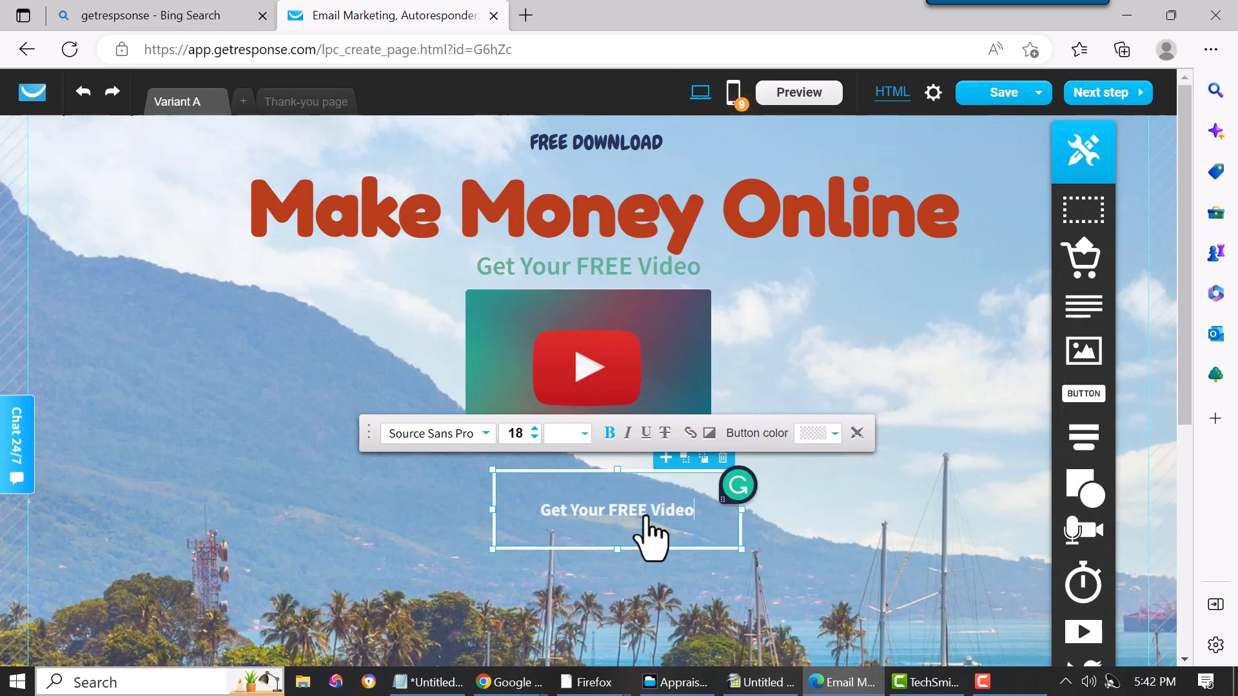
{"action": "left_click", "coordinate": [907, 541]}
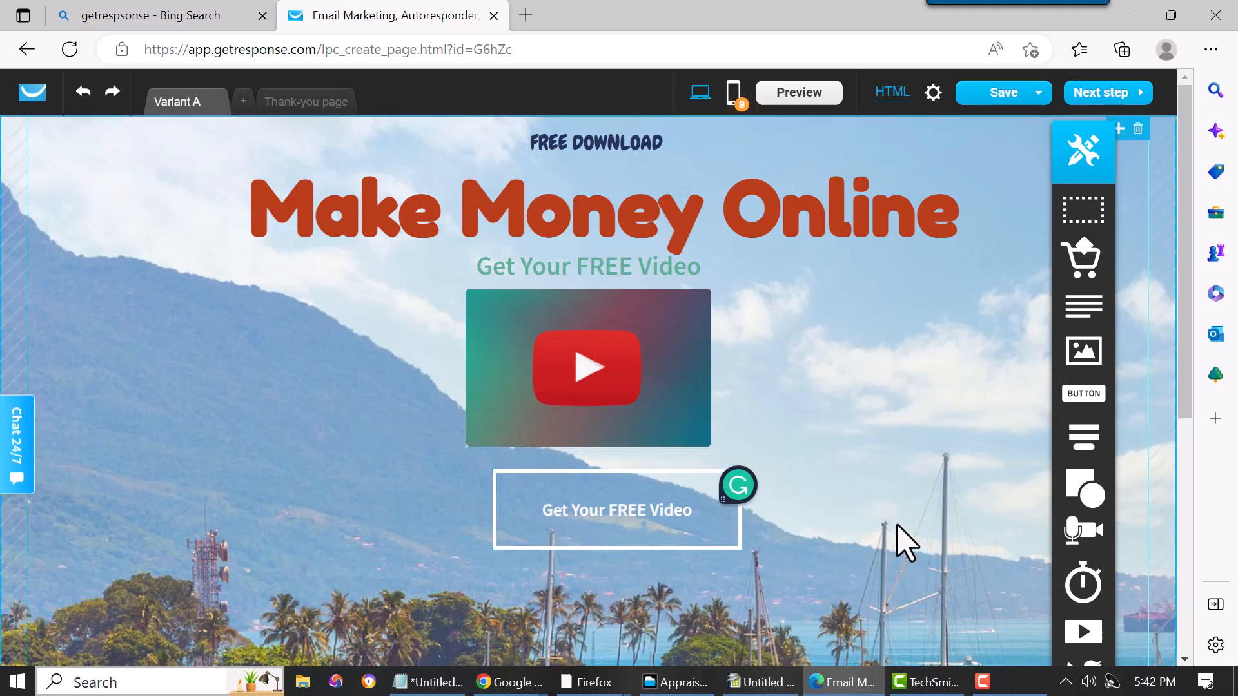
Step: Remove the spaces around "Your" in the button label and put them back
{"action": "left_click", "coordinate": [638, 520]}
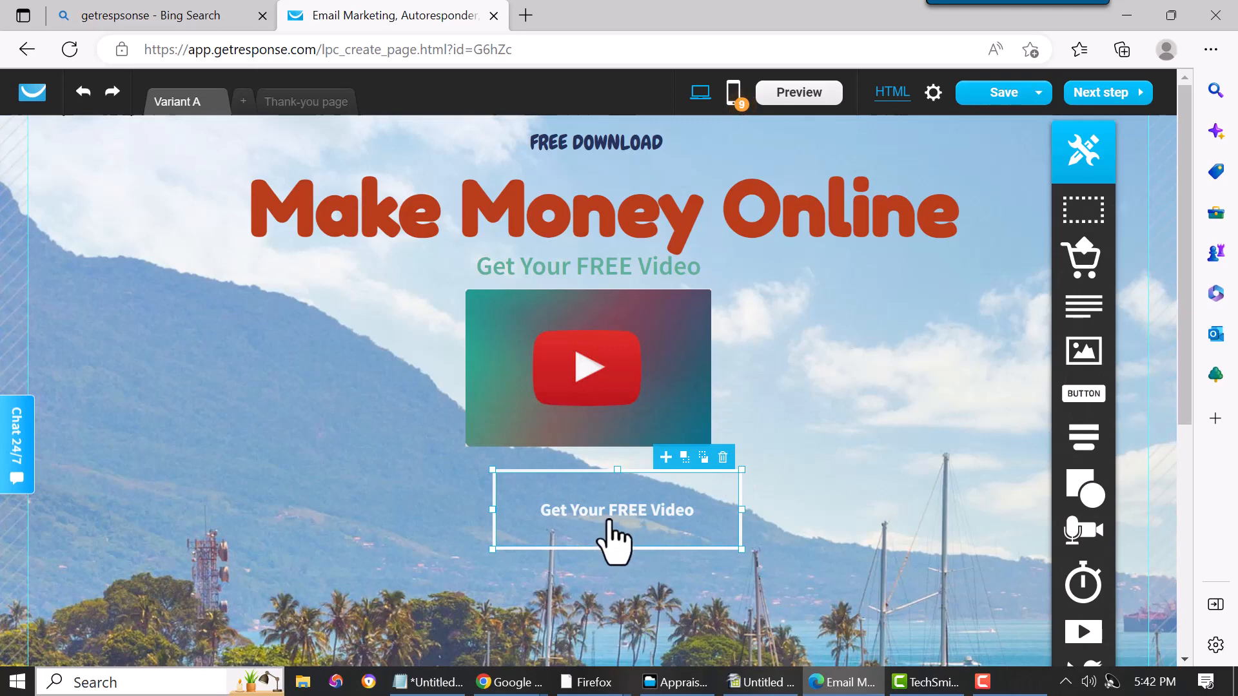
{"action": "left_click", "coordinate": [571, 516]}
{"action": "left_click", "coordinate": [571, 516]}
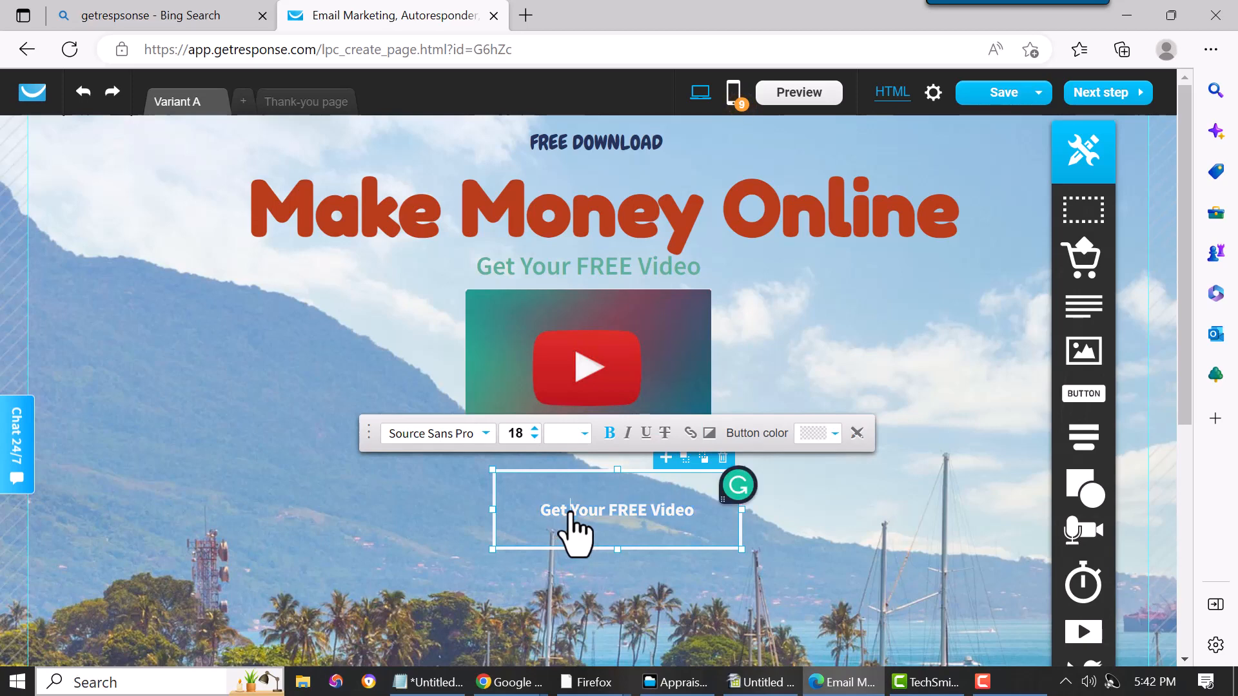
{"action": "key", "text": "BackSpace"}
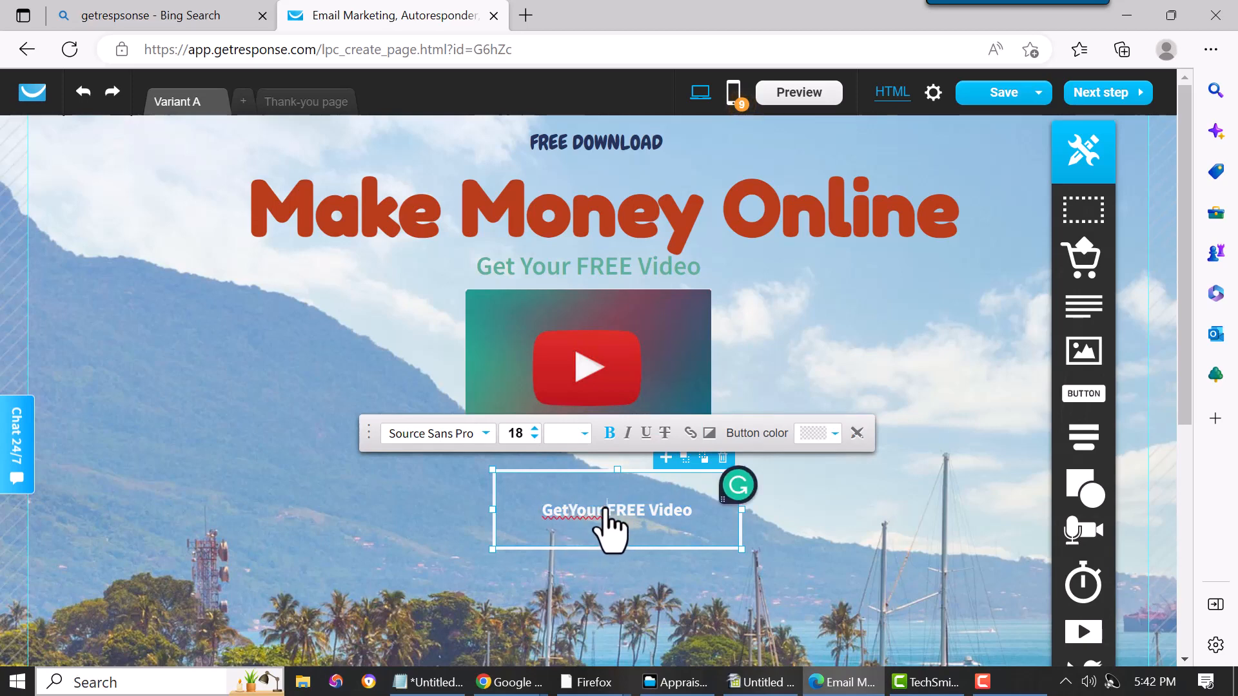
{"action": "key", "text": "Delete"}
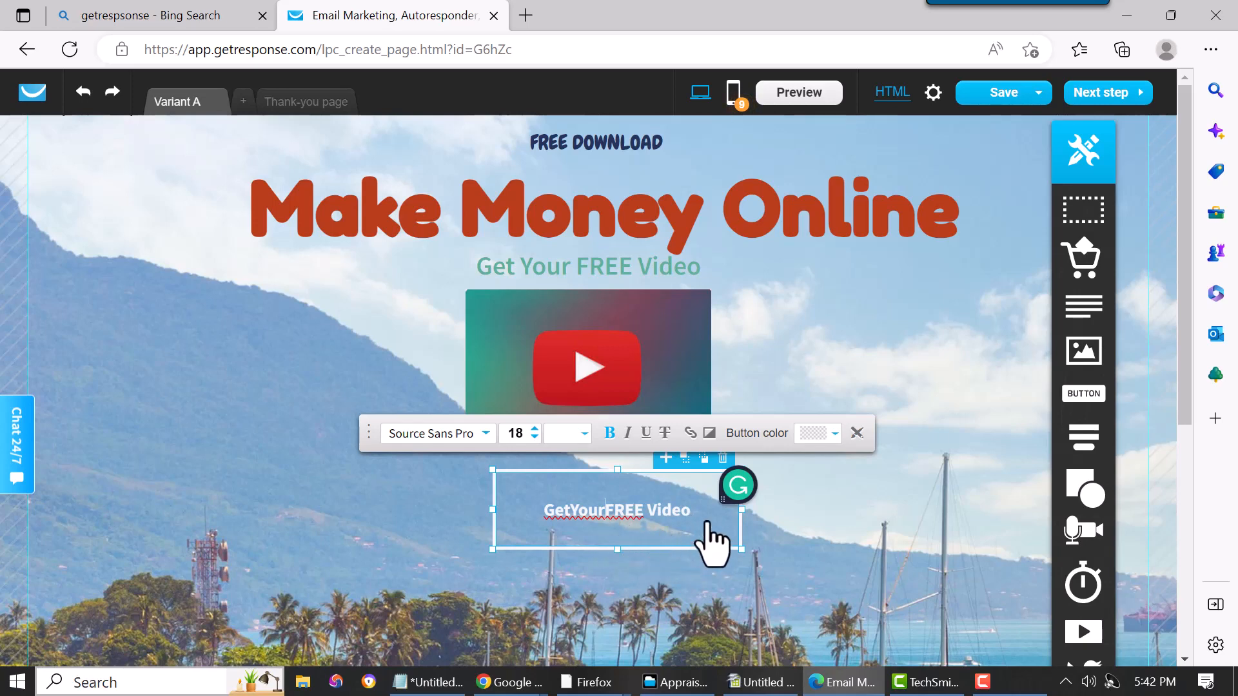
{"action": "left_click", "coordinate": [605, 511]}
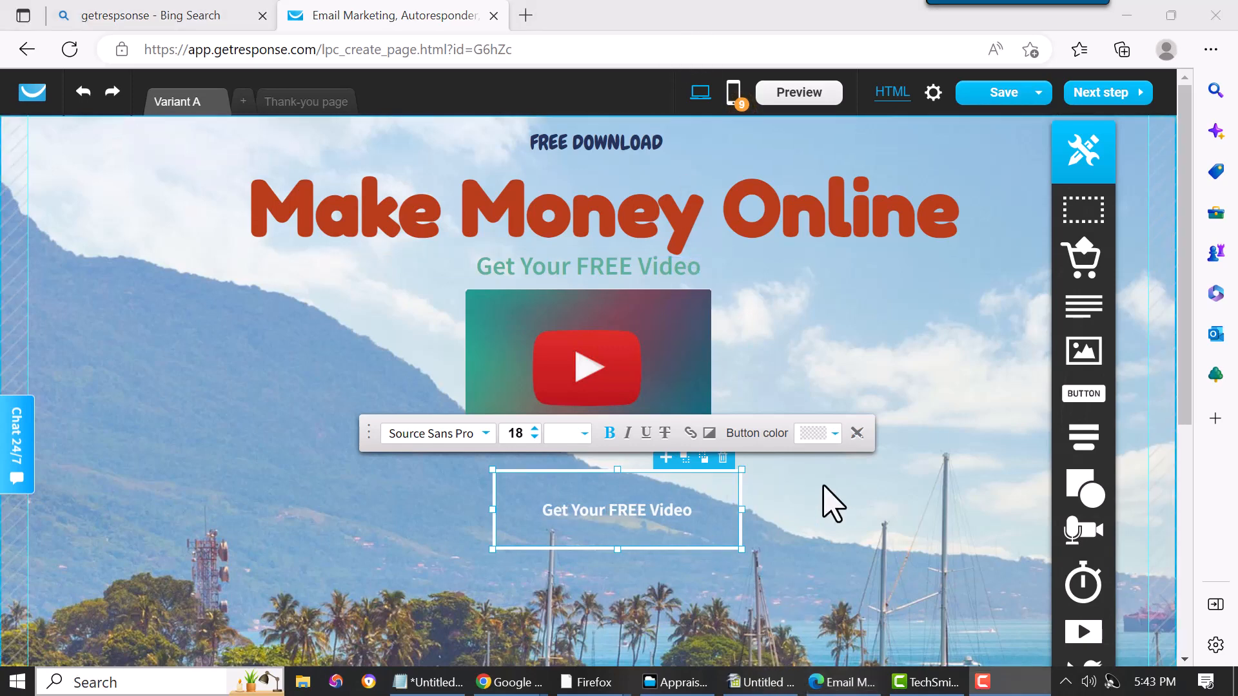
Step: Set the button color to solid red #E70505 and align the button centrally under the YouTube picture
{"action": "left_click", "coordinate": [836, 434]}
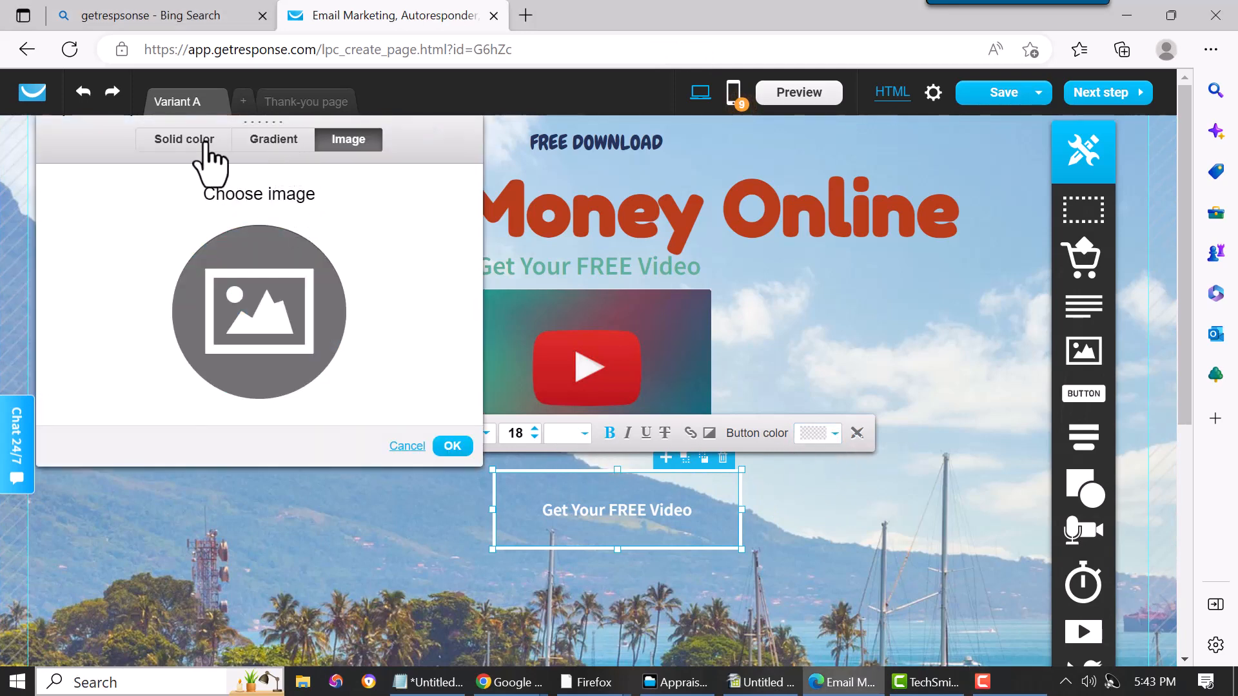
{"action": "left_click", "coordinate": [174, 142]}
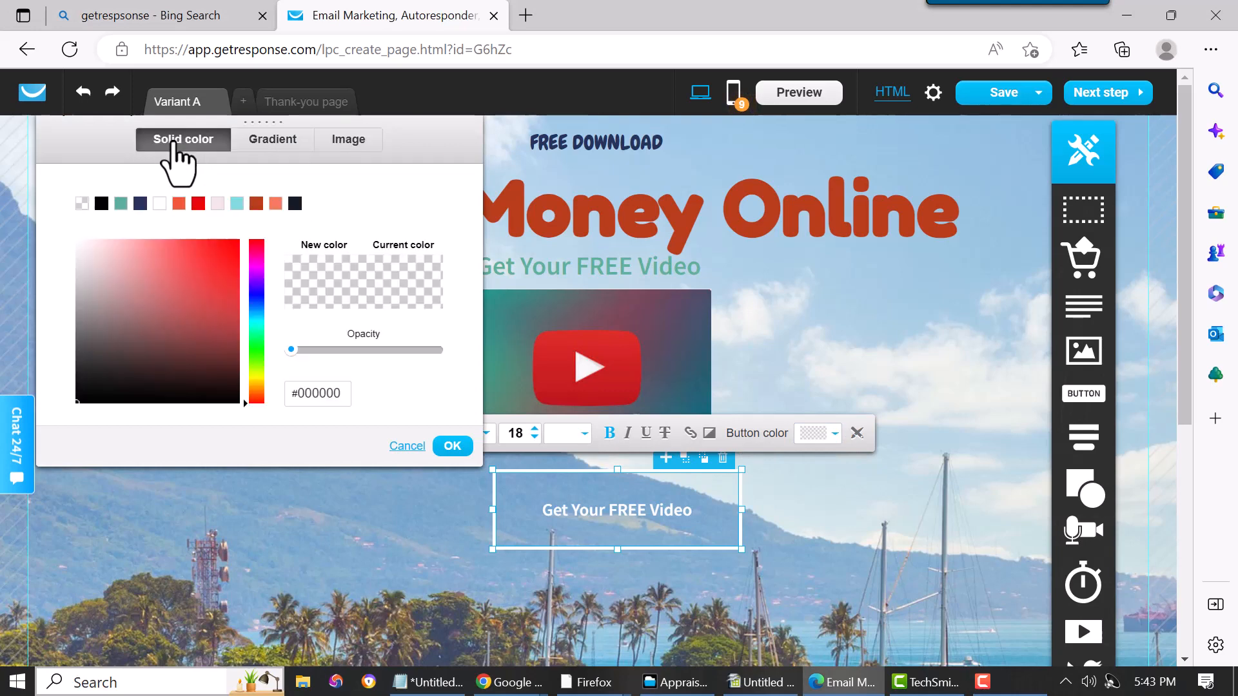
{"action": "left_click", "coordinate": [198, 204]}
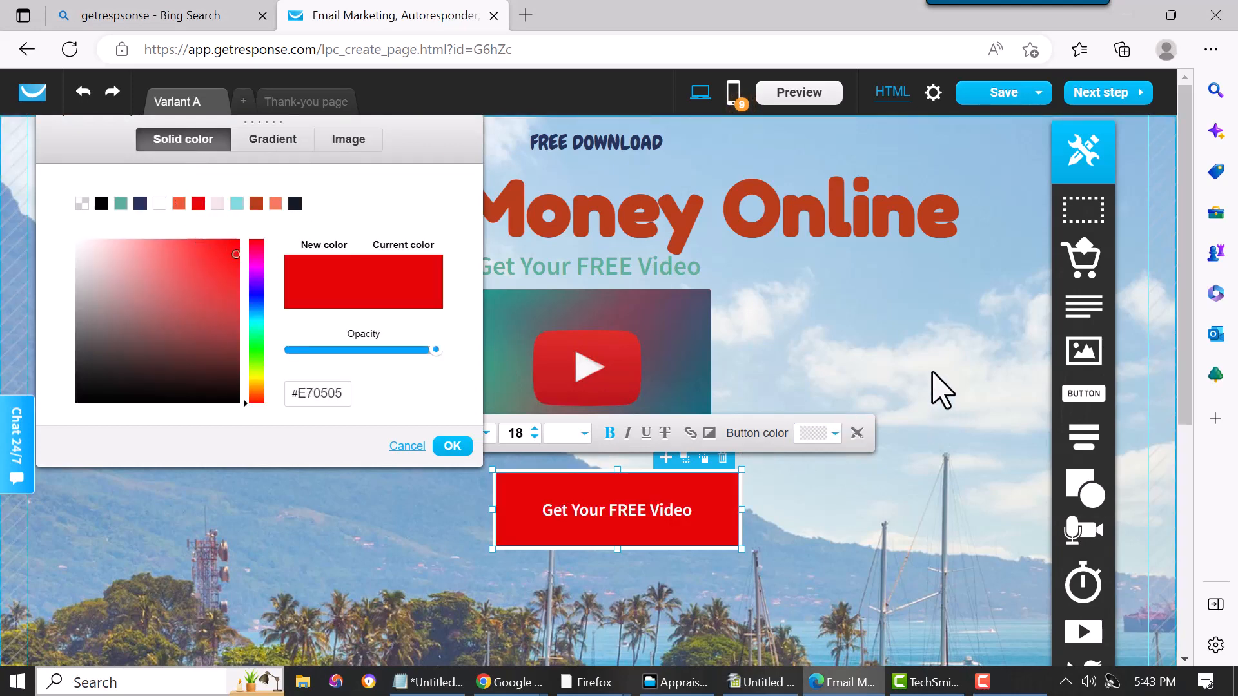
{"action": "left_click", "coordinate": [948, 358]}
{"action": "left_click_drag", "start_coordinate": [664, 506], "coordinate": [635, 506]}
{"action": "left_click", "coordinate": [843, 462]}
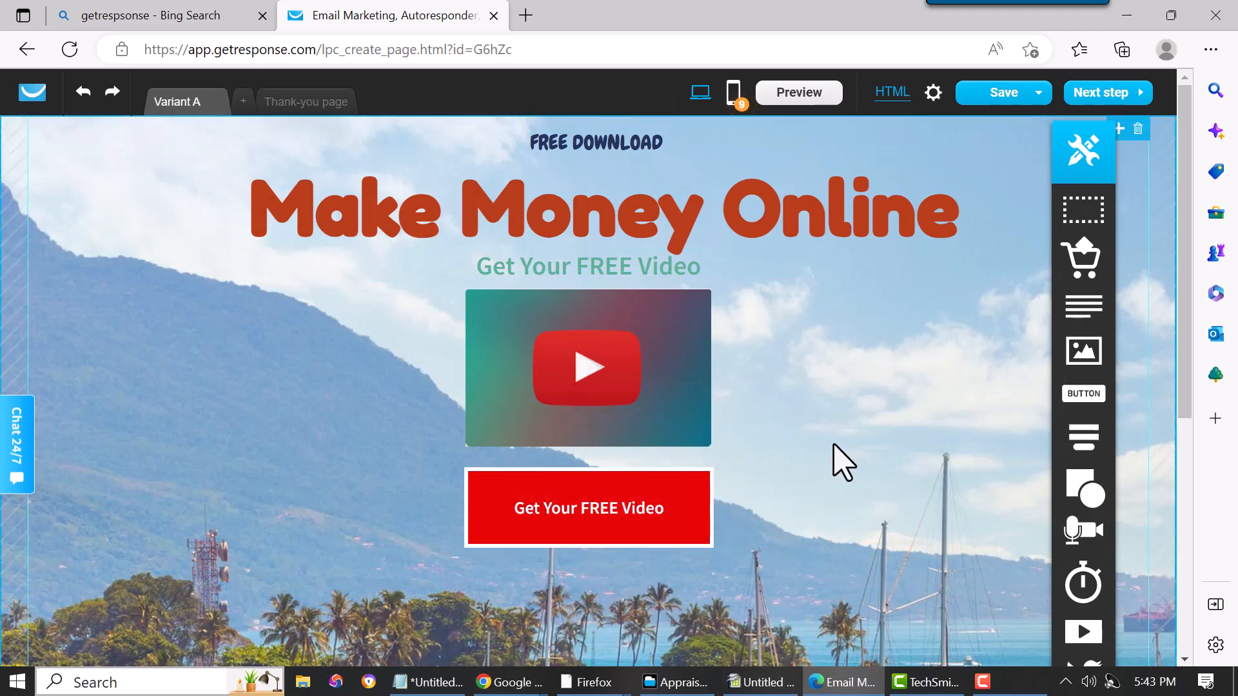
Step: Add a video element below the red button and view its embed settings
{"action": "mouse_move", "coordinate": [1097, 458]}
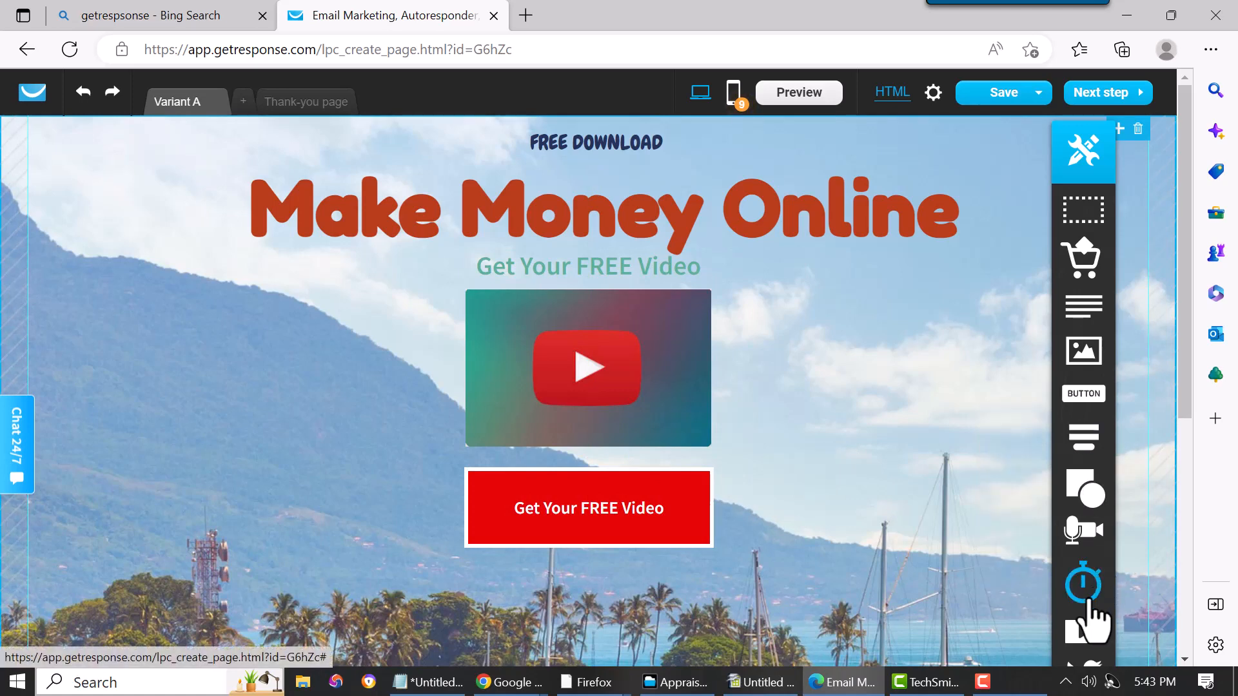
{"action": "scroll", "coordinate": [952, 576], "scroll_direction": "down", "scroll_amount": 1}
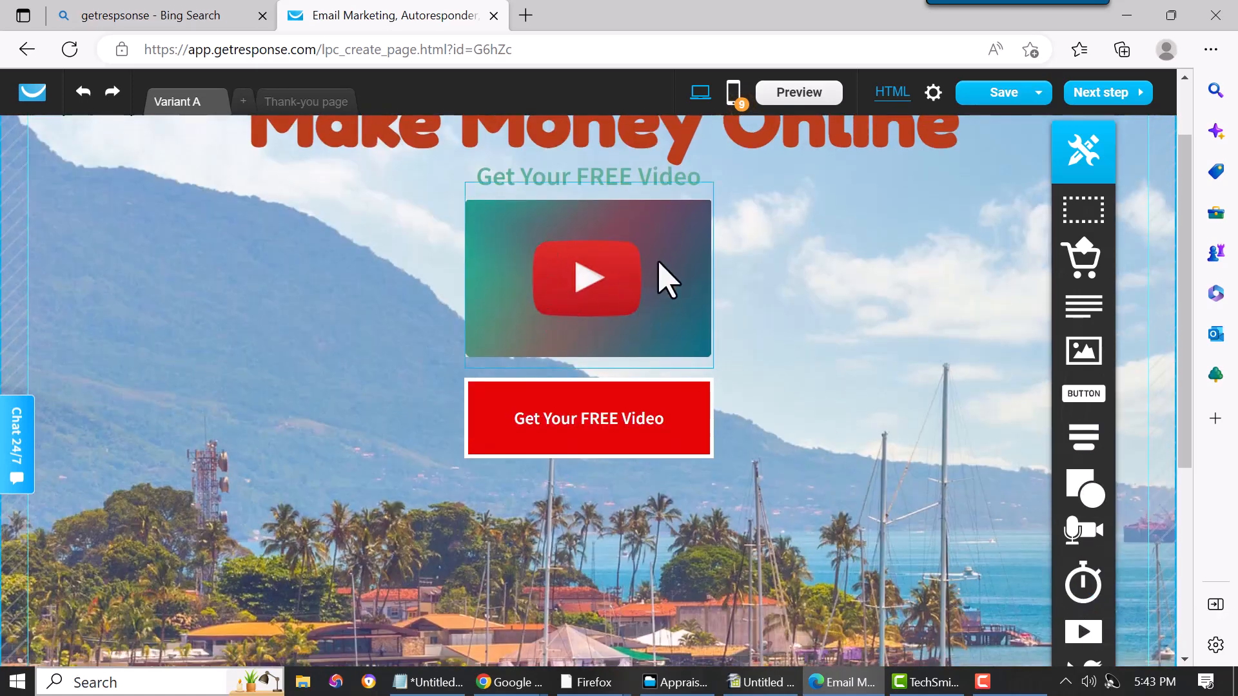
{"action": "scroll", "coordinate": [780, 371], "scroll_direction": "down", "scroll_amount": 1}
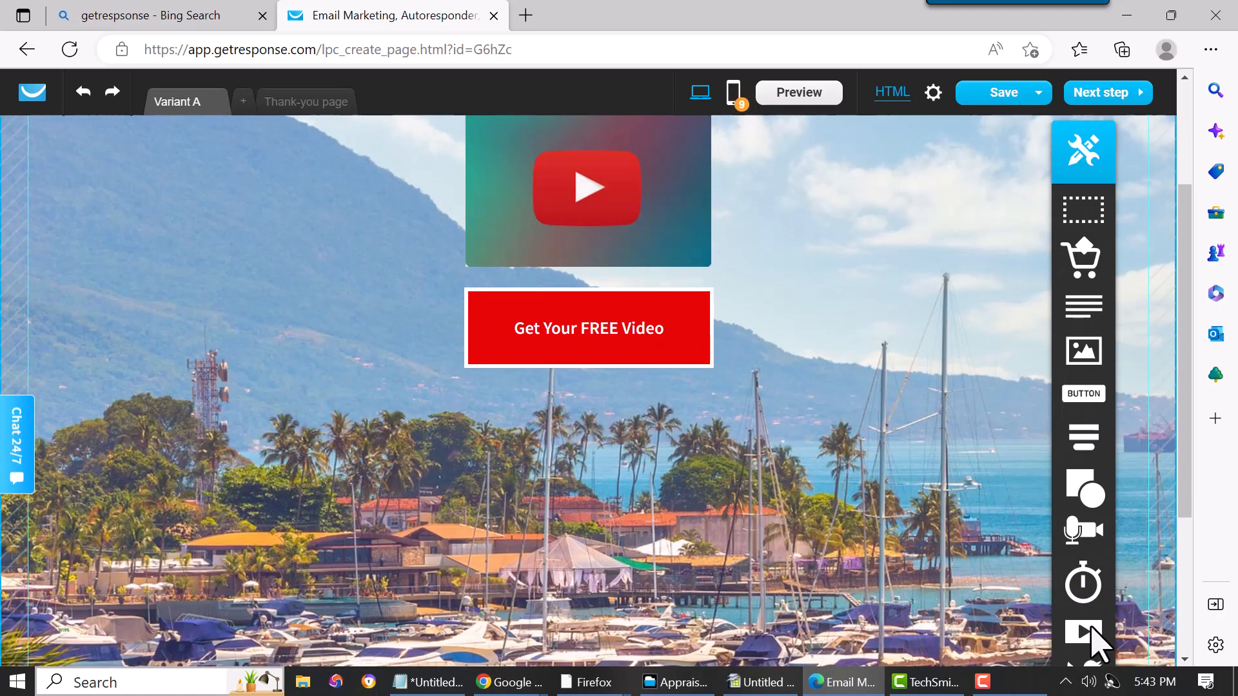
{"action": "left_click_drag", "start_coordinate": [1095, 641], "coordinate": [600, 505]}
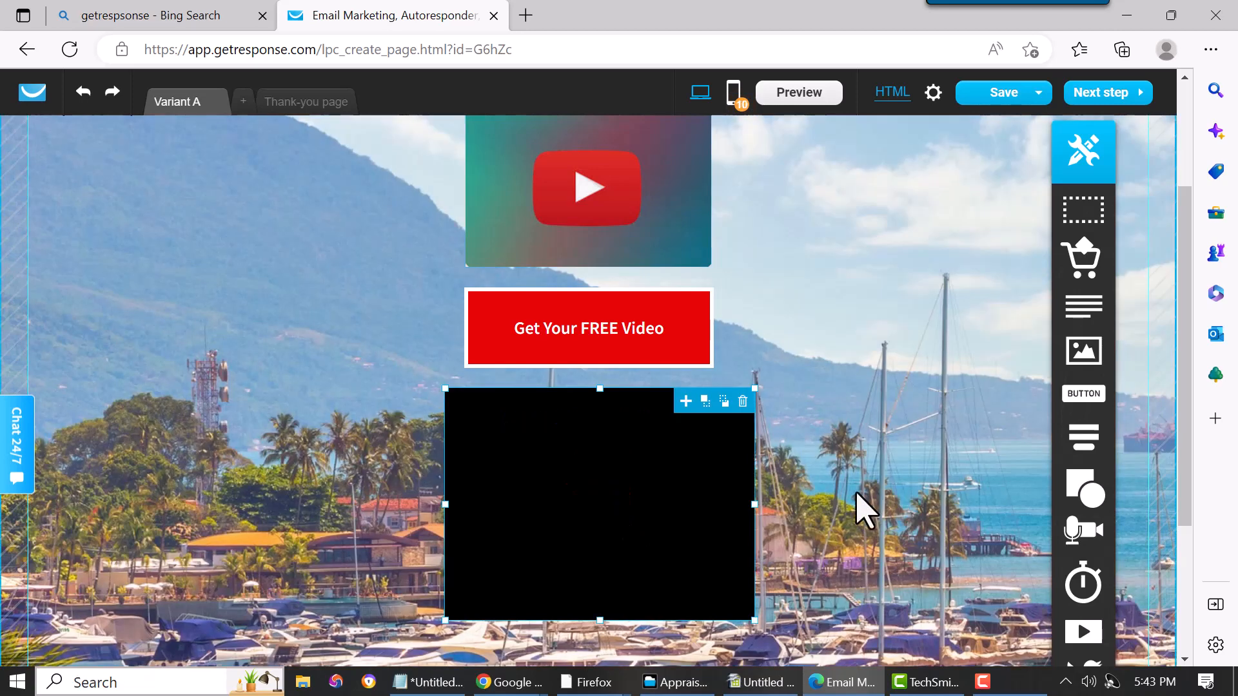
{"action": "left_click", "coordinate": [858, 490]}
{"action": "left_click", "coordinate": [656, 495]}
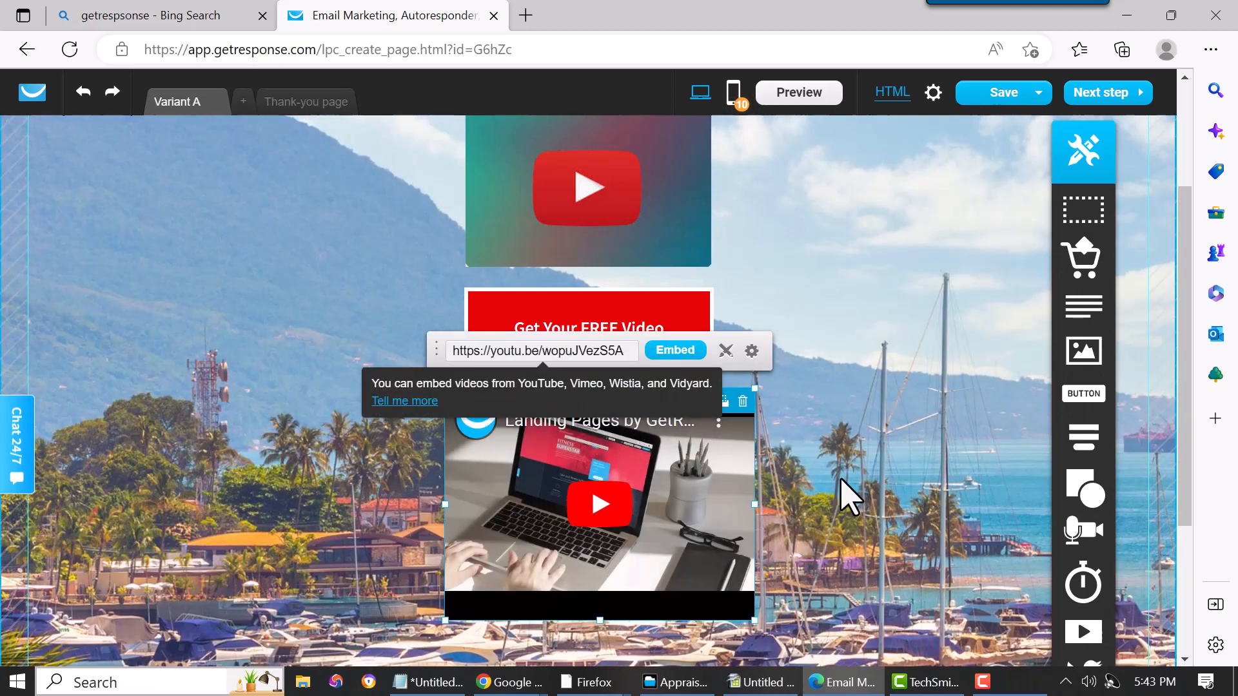
{"action": "left_click", "coordinate": [838, 503]}
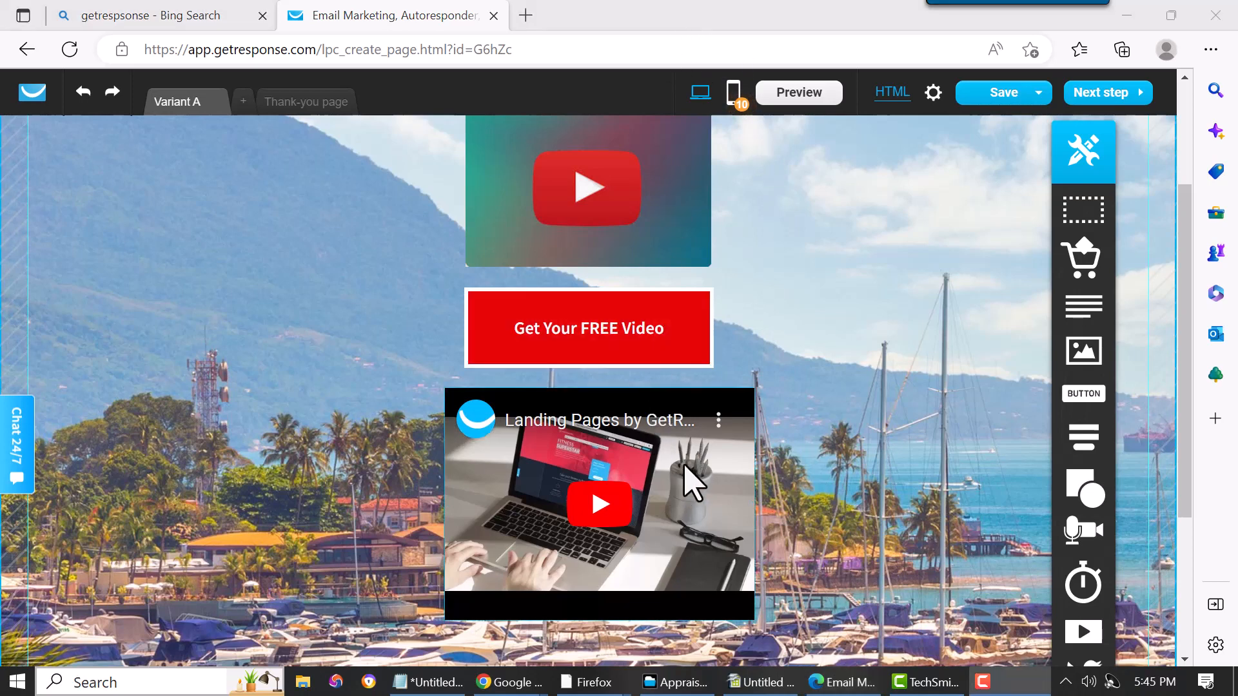
Step: Check the video's embed link field again and delete the video element from the page
{"action": "left_click", "coordinate": [690, 480]}
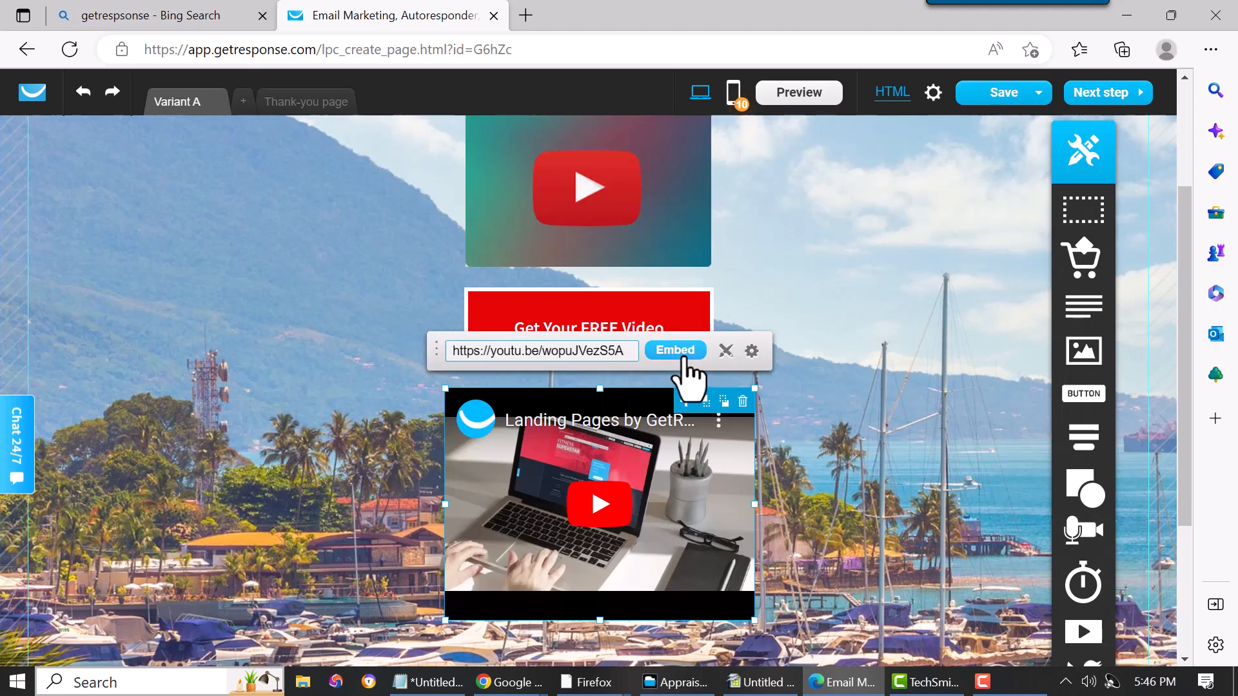
{"action": "left_click", "coordinate": [895, 452]}
{"action": "left_click", "coordinate": [644, 471]}
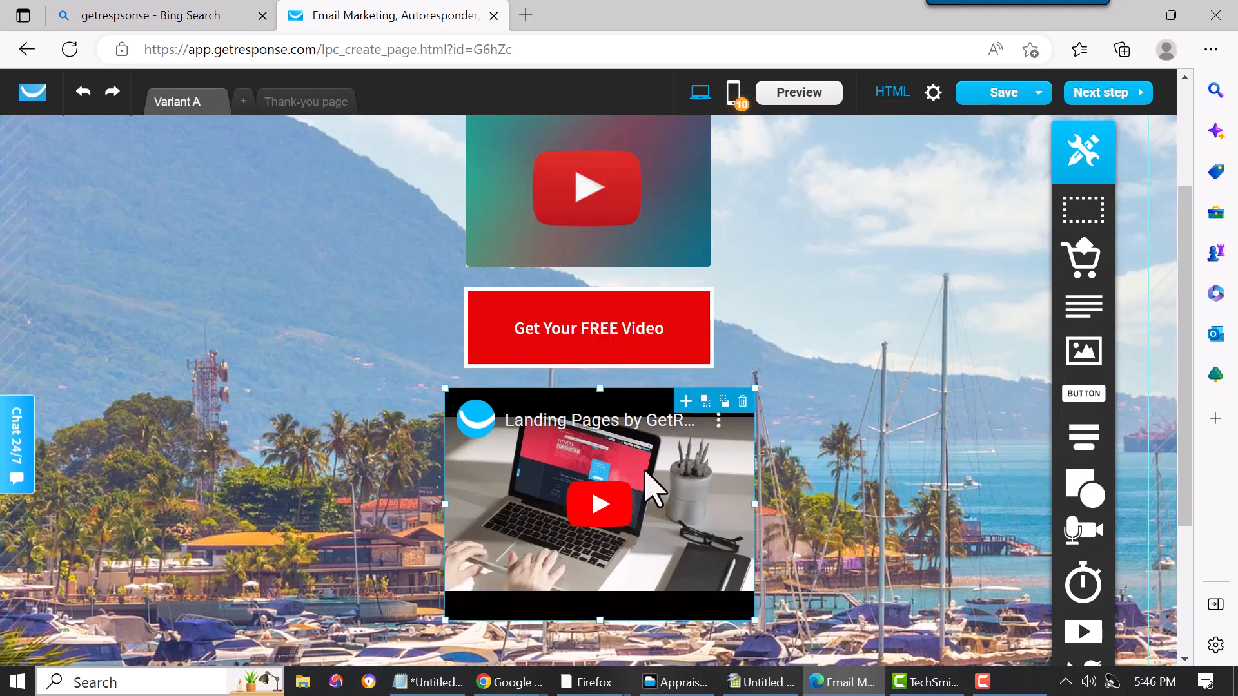
{"action": "left_click", "coordinate": [743, 401]}
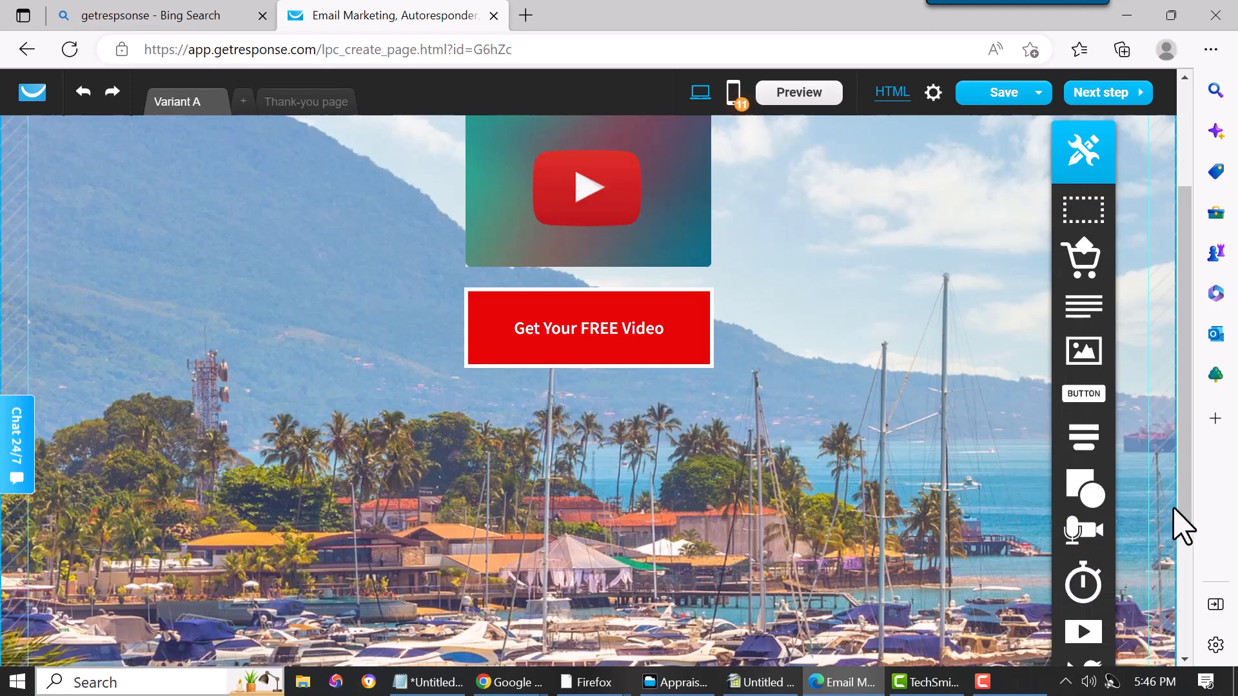
Step: Move the element toolbox up far enough to reveal its last elements, including PayPal and custom code
{"action": "mouse_move", "coordinate": [1187, 524]}
{"action": "left_mouse_down"}
{"action": "mouse_move", "coordinate": [1175, 584]}
{"action": "mouse_move", "coordinate": [1181, 511]}
{"action": "left_mouse_up"}
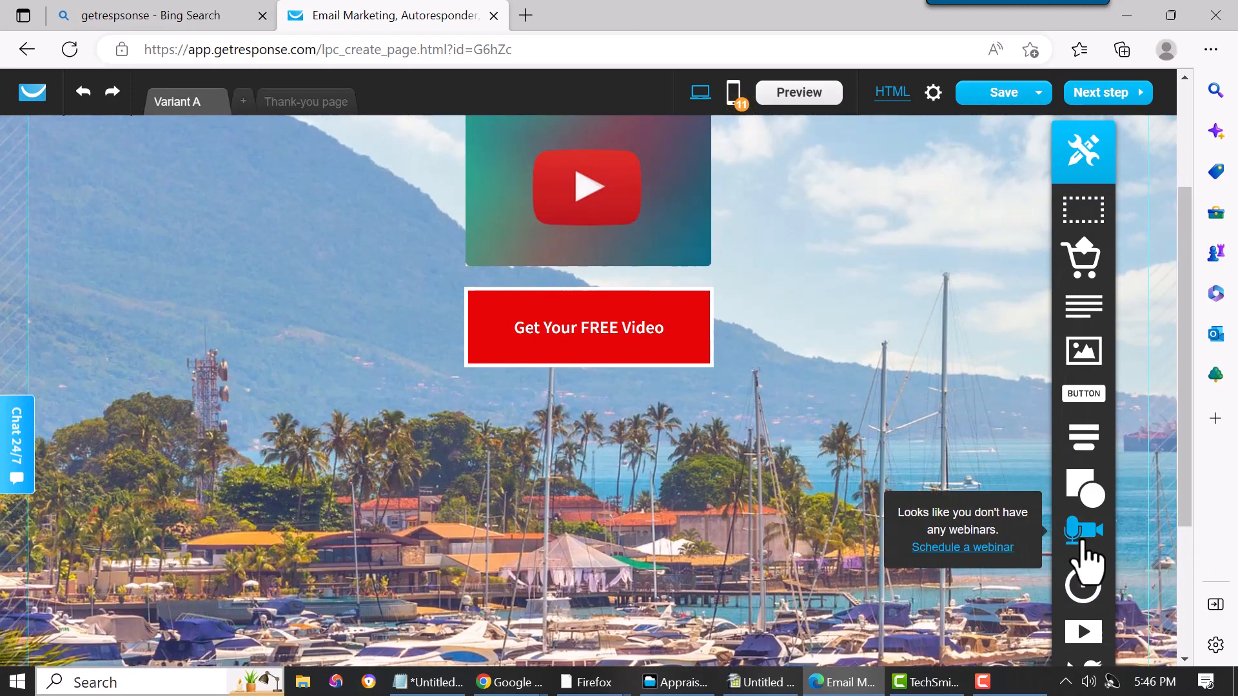
{"action": "scroll", "coordinate": [1084, 543], "scroll_direction": "down", "scroll_amount": 3}
{"action": "scroll", "coordinate": [1087, 554], "scroll_direction": "up", "scroll_amount": 4}
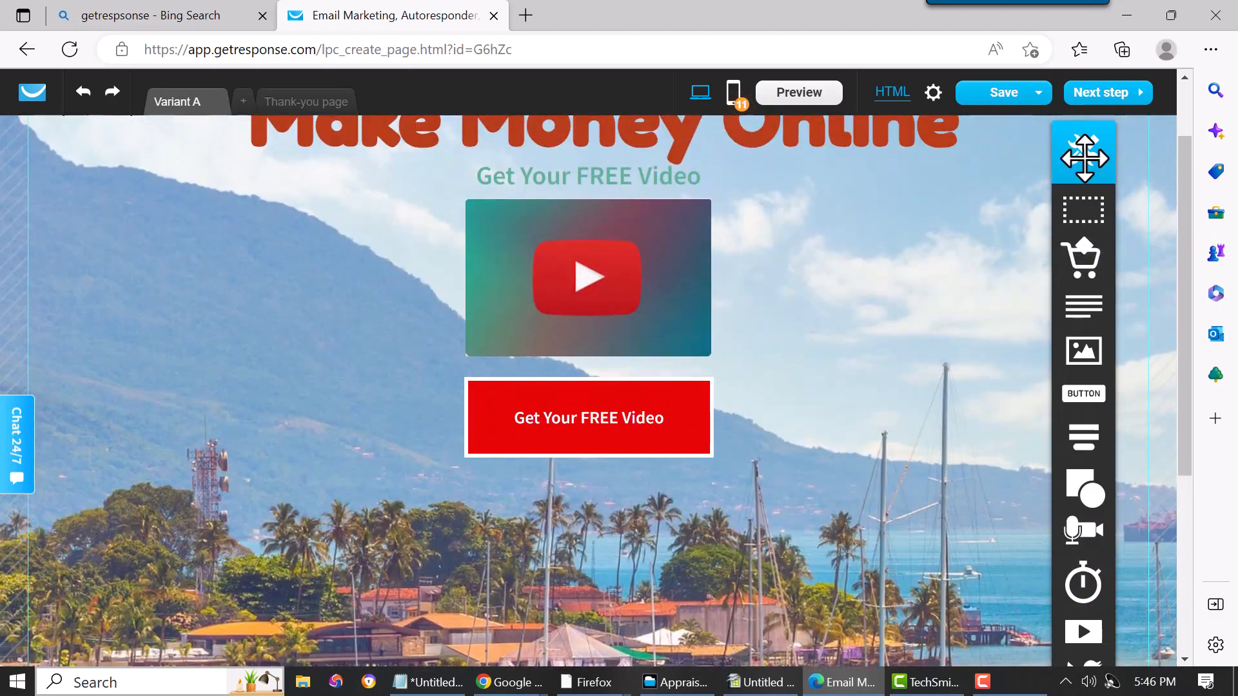
{"action": "scroll", "coordinate": [1086, 181], "scroll_direction": "down", "scroll_amount": 1}
{"action": "scroll", "coordinate": [1088, 195], "scroll_direction": "up", "scroll_amount": 1}
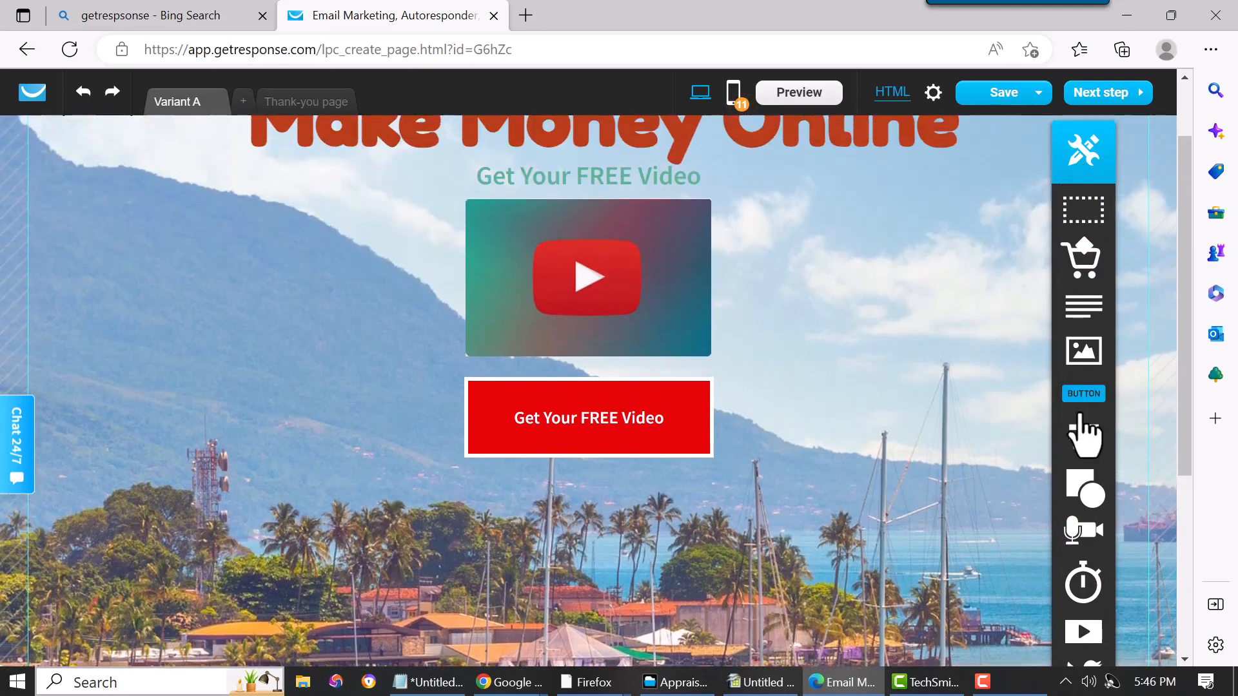
{"action": "left_click_drag", "start_coordinate": [1083, 152], "coordinate": [1081, 33]}
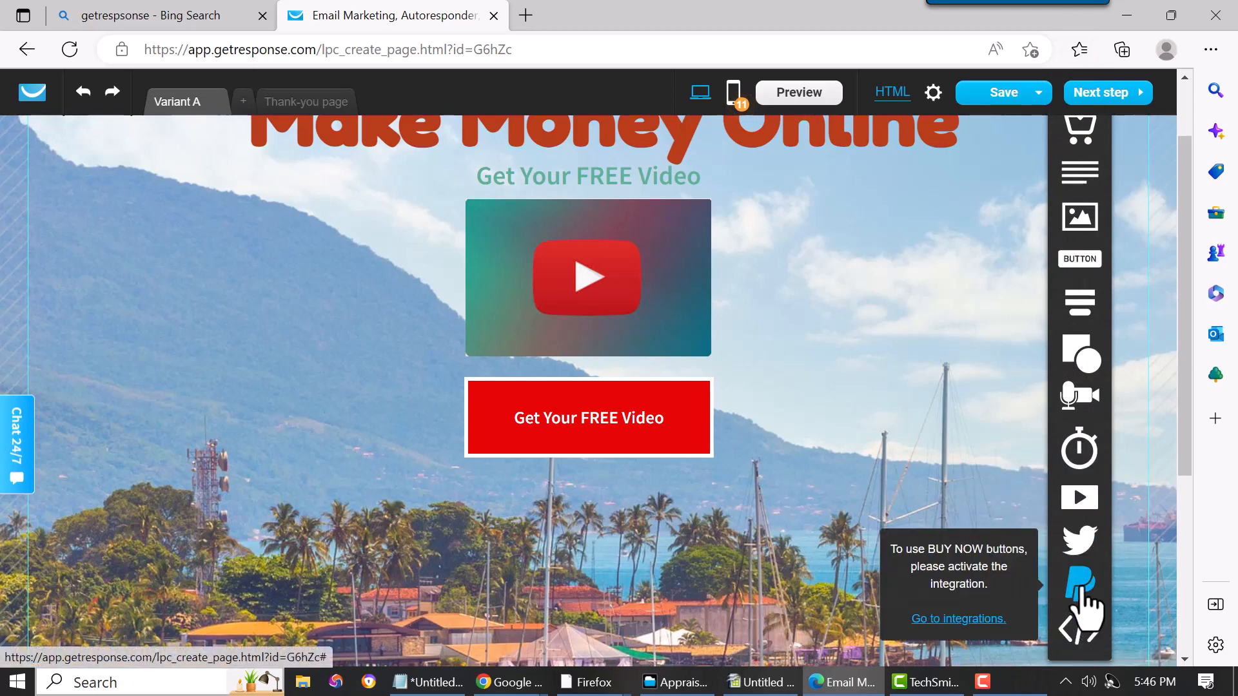
{"action": "mouse_move", "coordinate": [1087, 558]}
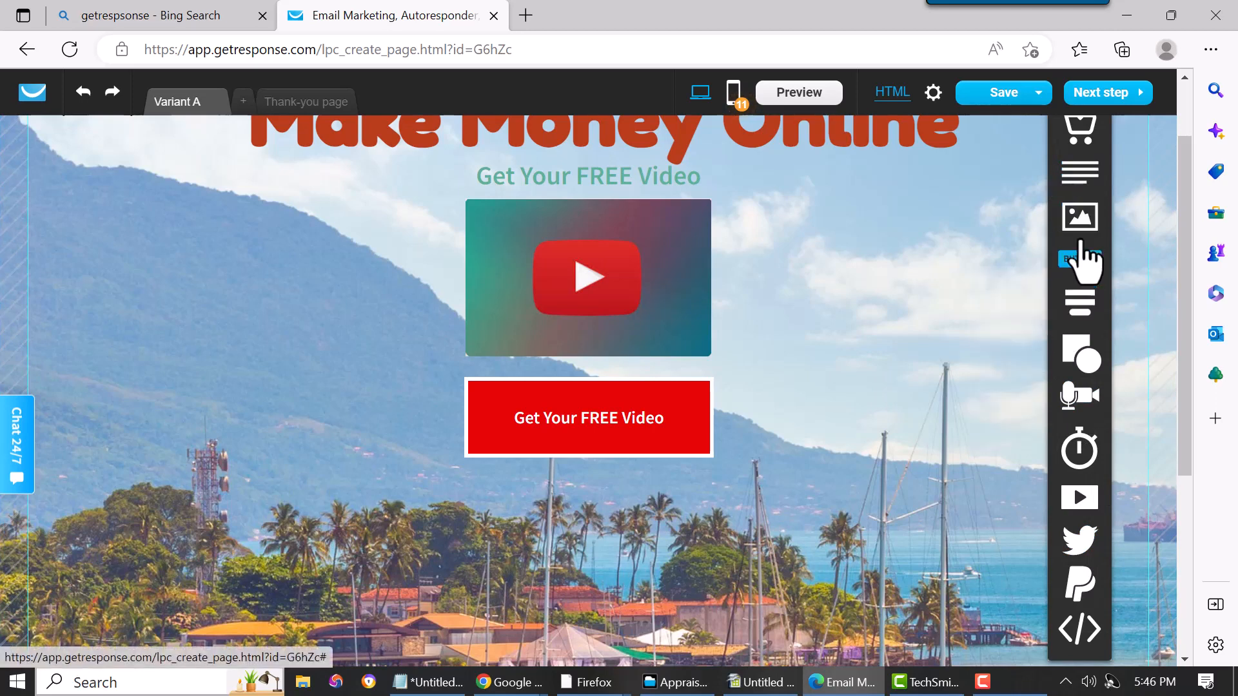
Step: Add a second button to the right of the YouTube picture
{"action": "left_click_drag", "start_coordinate": [1084, 257], "coordinate": [825, 177]}
{"action": "left_click_drag", "start_coordinate": [694, 36], "coordinate": [696, 47]}
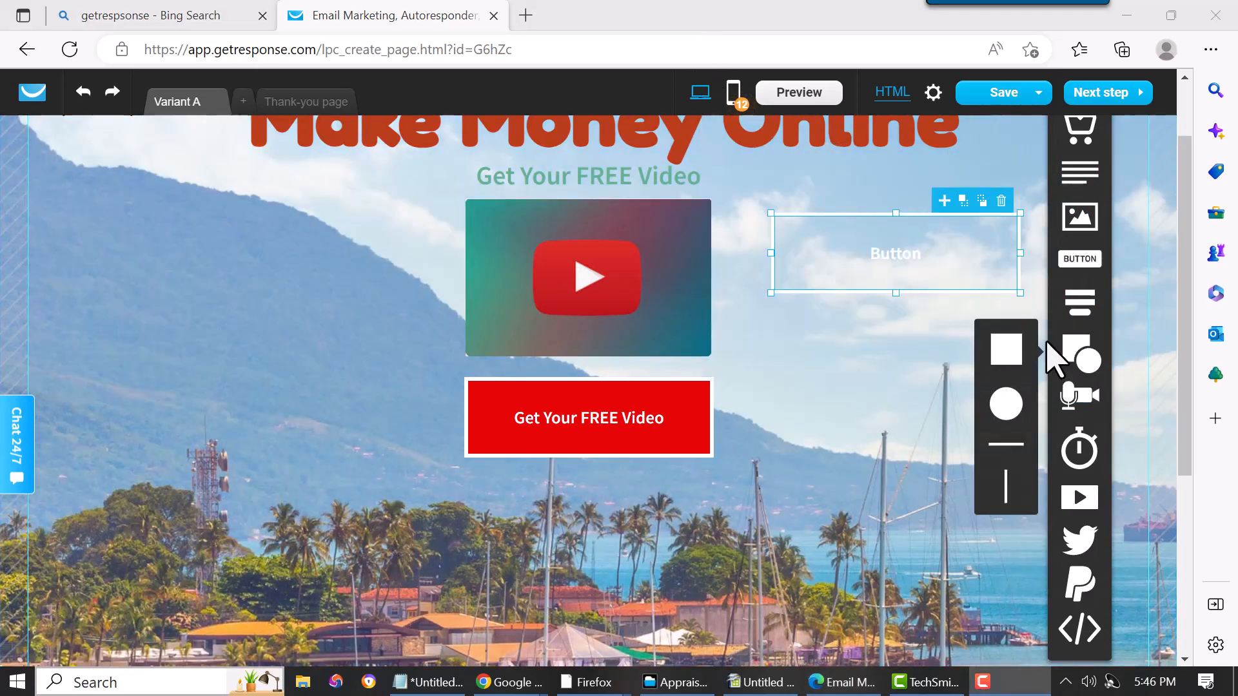
{"action": "mouse_move", "coordinate": [1081, 310]}
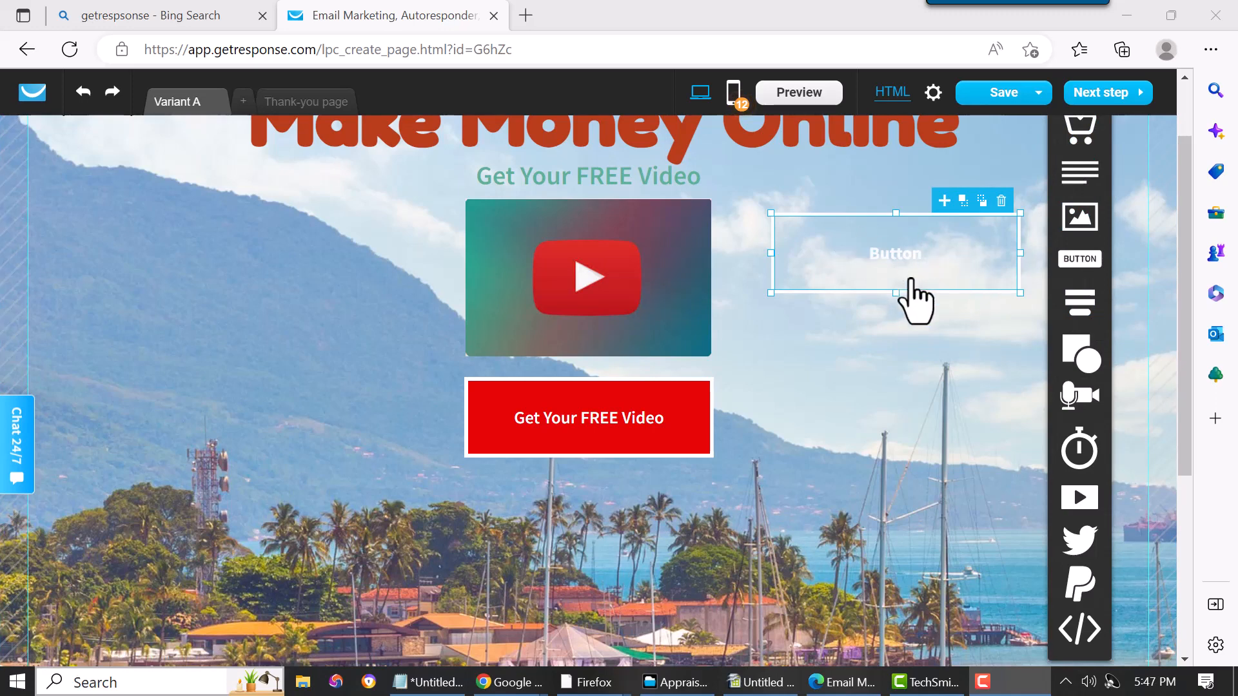
Step: Delete the second button and add a static sign-up form to the left of the YouTube picture
{"action": "left_click", "coordinate": [1001, 202]}
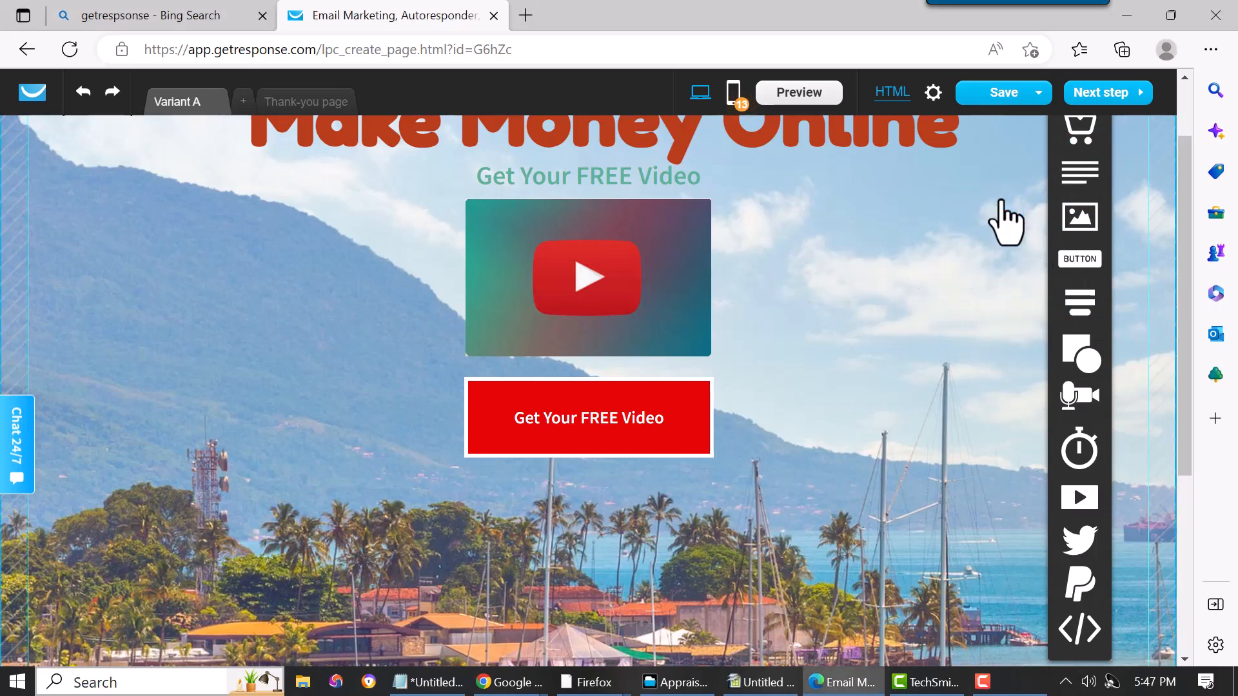
{"action": "mouse_move", "coordinate": [1002, 576]}
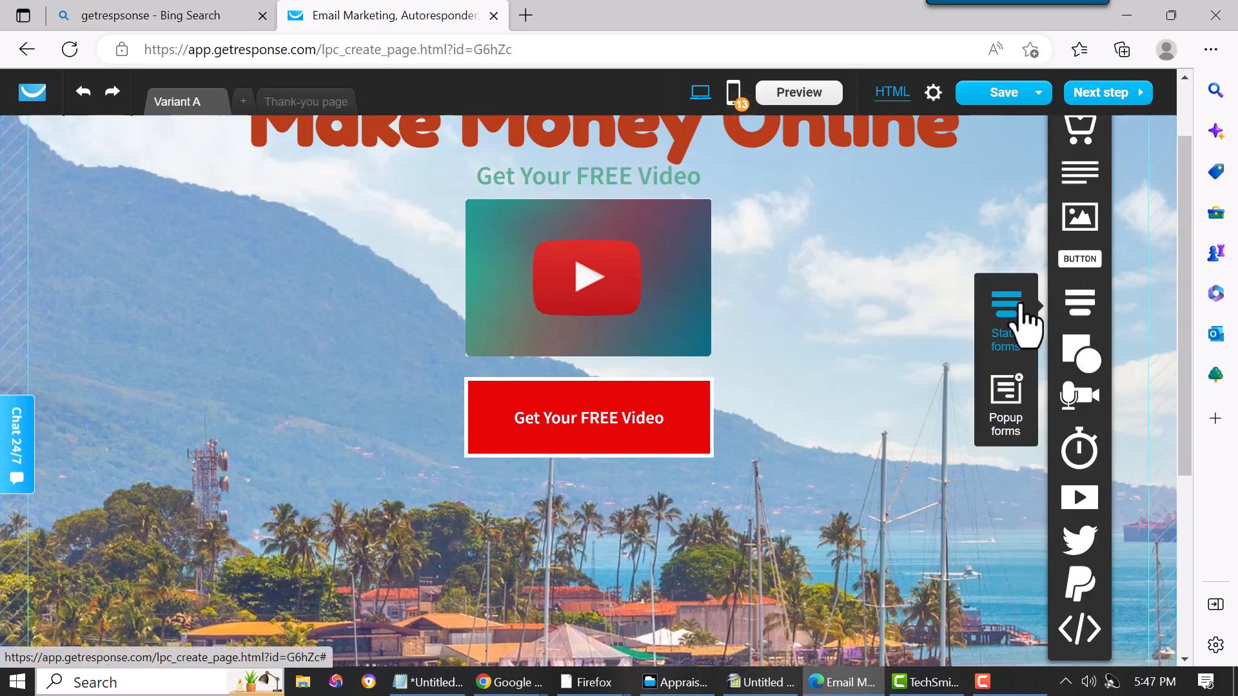
{"action": "left_click_drag", "start_coordinate": [1021, 307], "coordinate": [286, 387]}
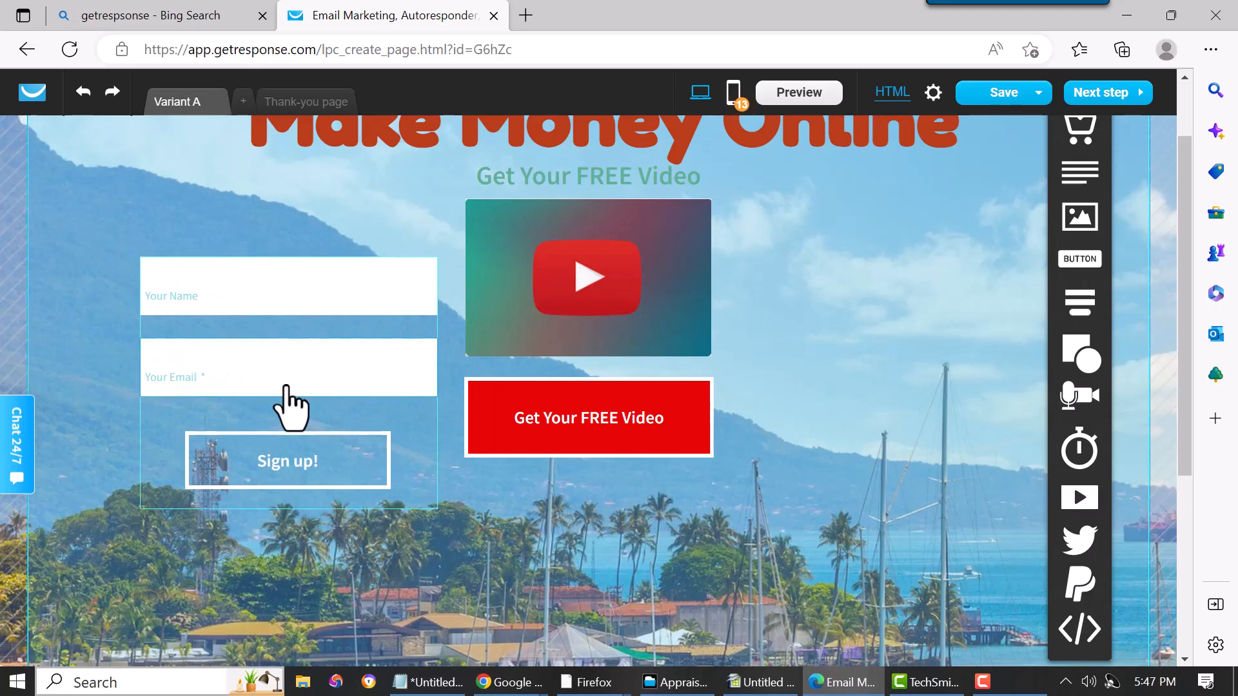
Step: Delete the red Get Your FREE Video button and move the sign-up form into its place below the YouTube picture
{"action": "left_click", "coordinate": [601, 444]}
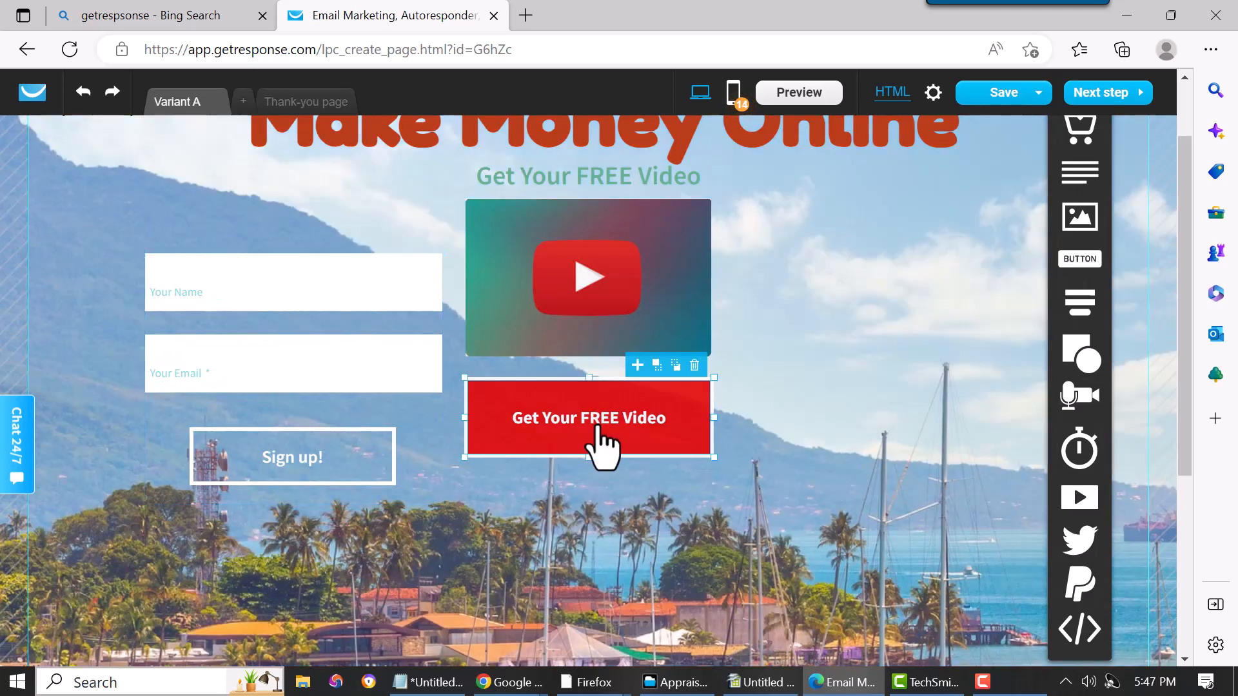
{"action": "key", "text": "Delete"}
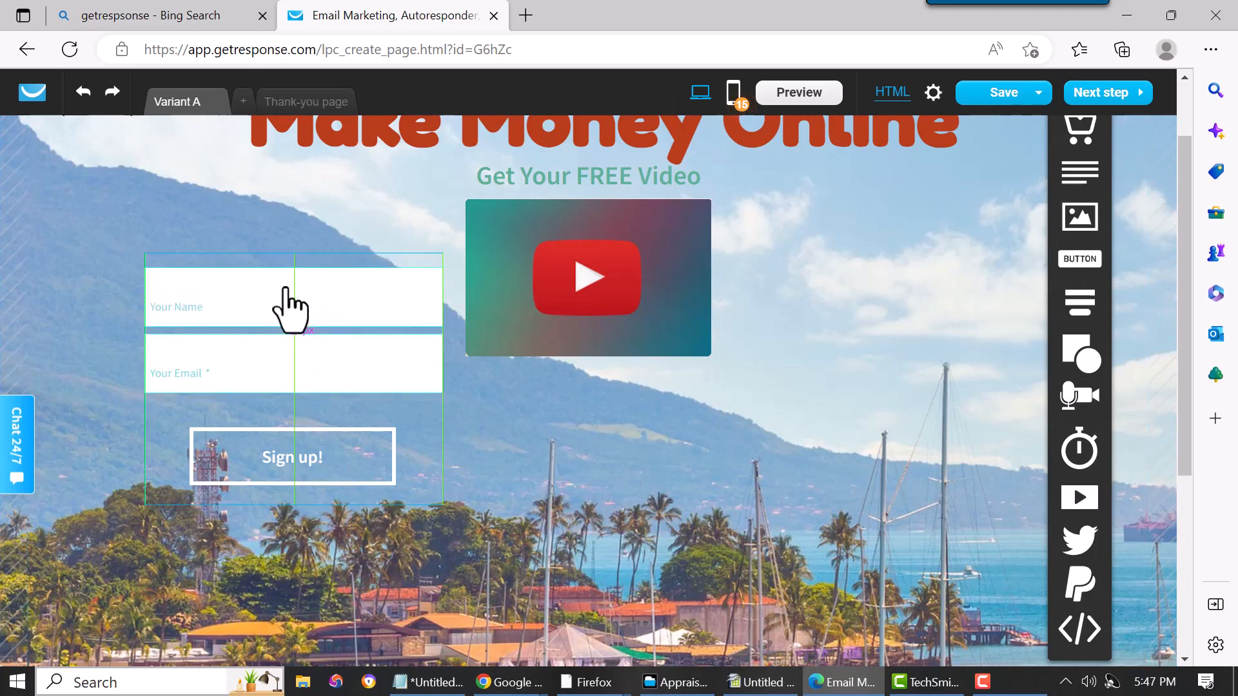
{"action": "left_click_drag", "start_coordinate": [217, 409], "coordinate": [521, 527]}
{"action": "left_click", "coordinate": [835, 498]}
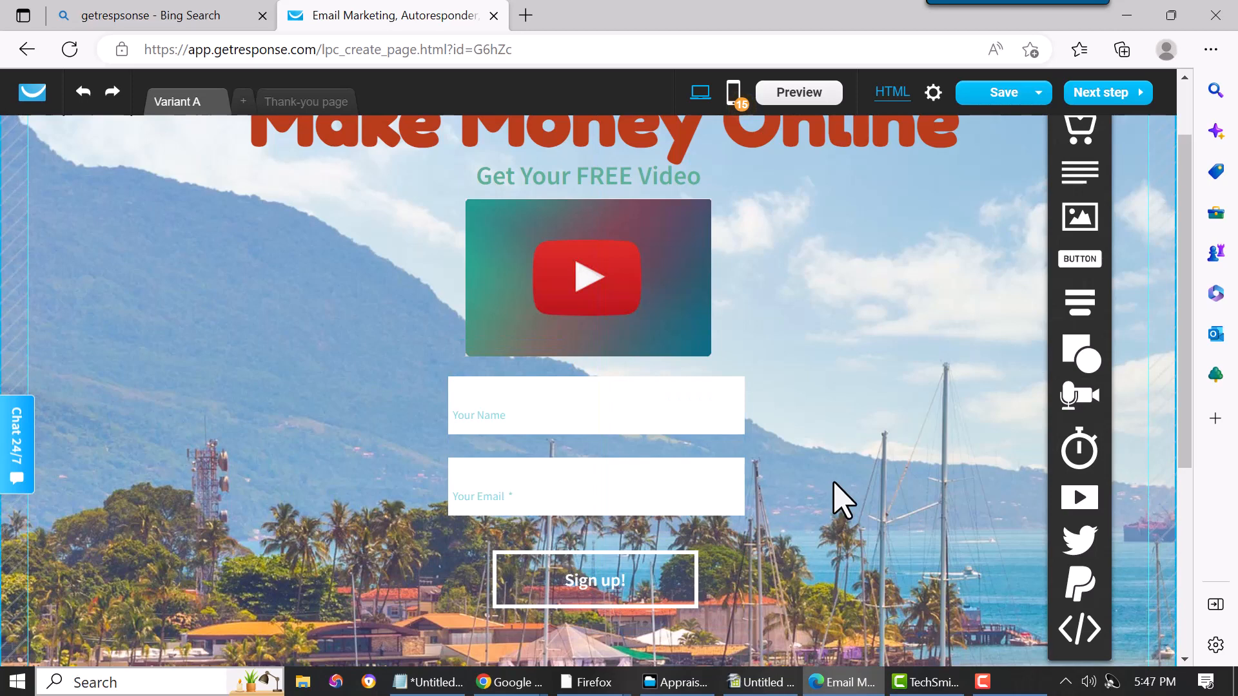
Step: Set the background color of the sign-up form's input fields to light pink #F0E5E5
{"action": "double_click", "coordinate": [600, 410]}
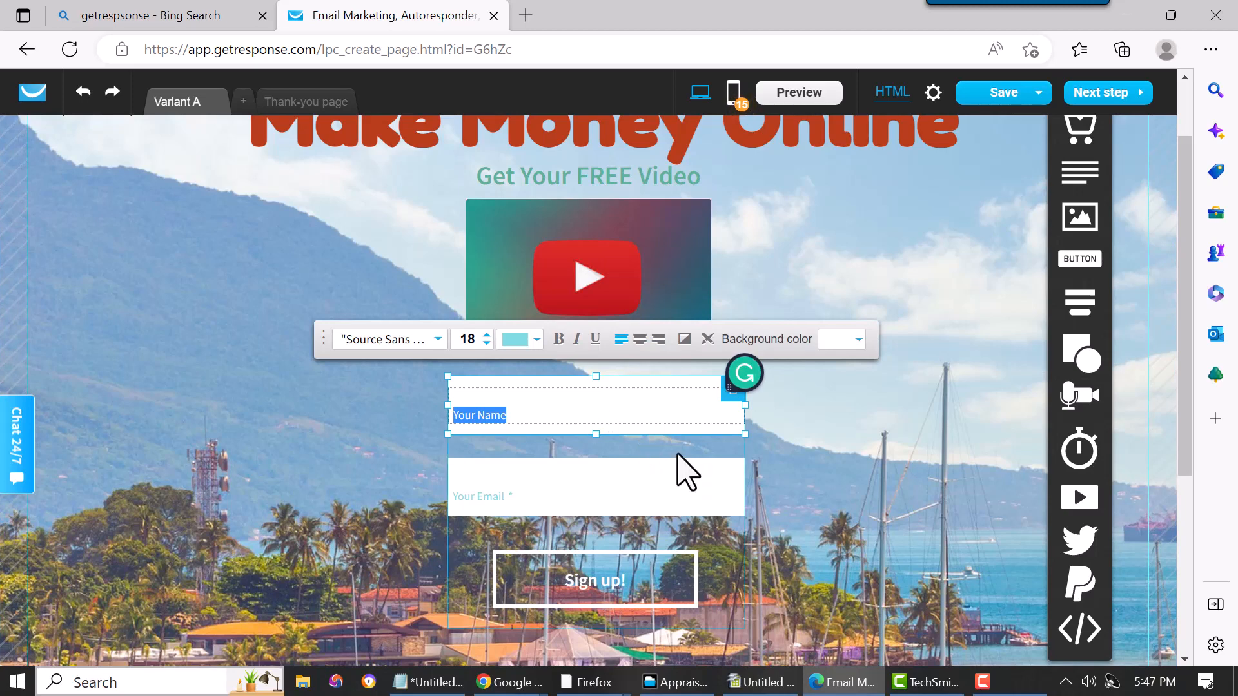
{"action": "left_click", "coordinate": [859, 341]}
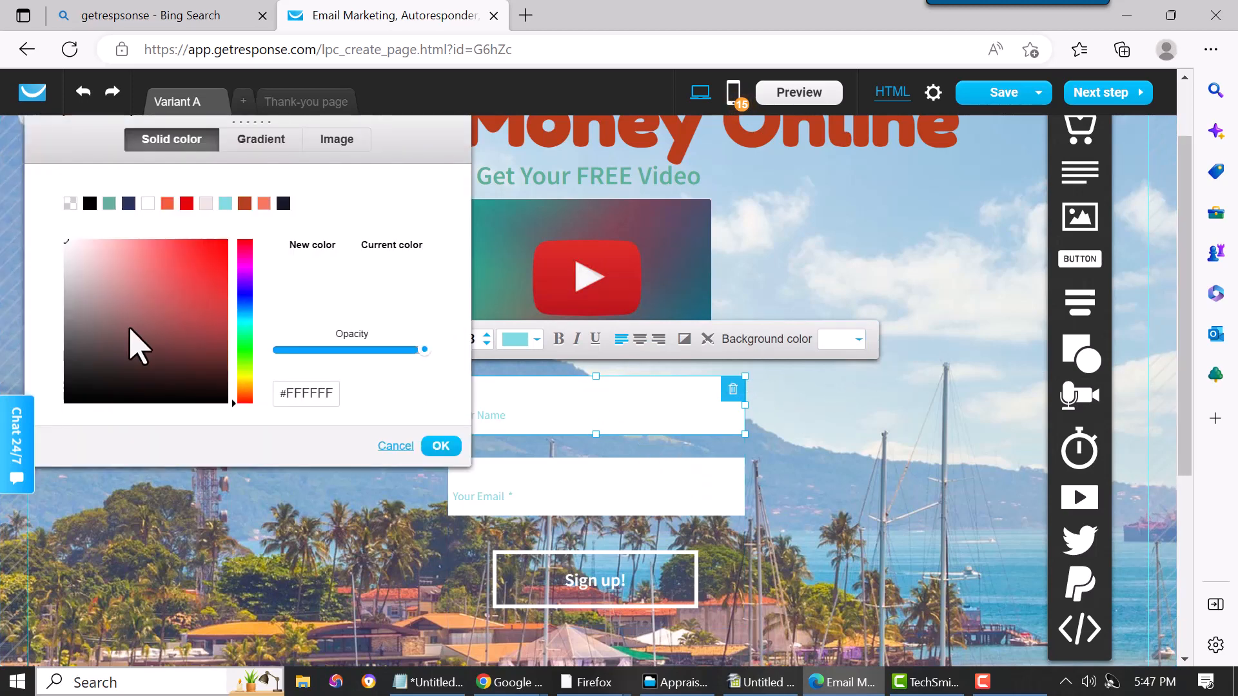
{"action": "left_click", "coordinate": [205, 203]}
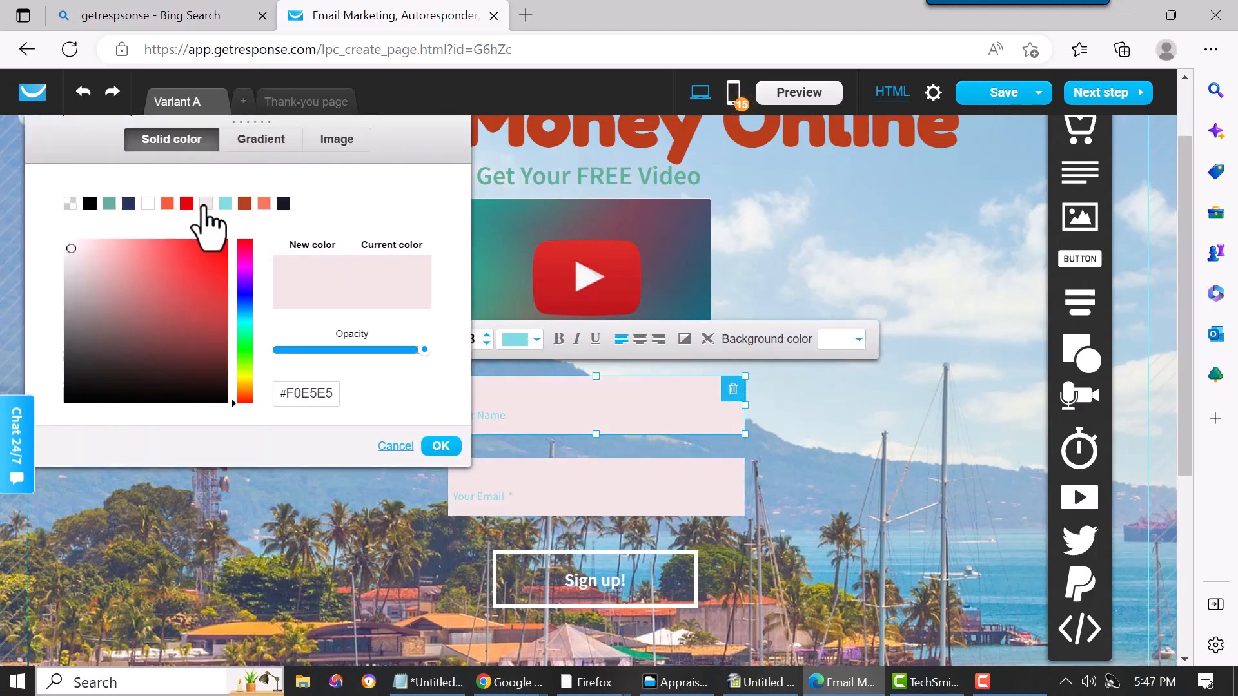
{"action": "left_click", "coordinate": [437, 447]}
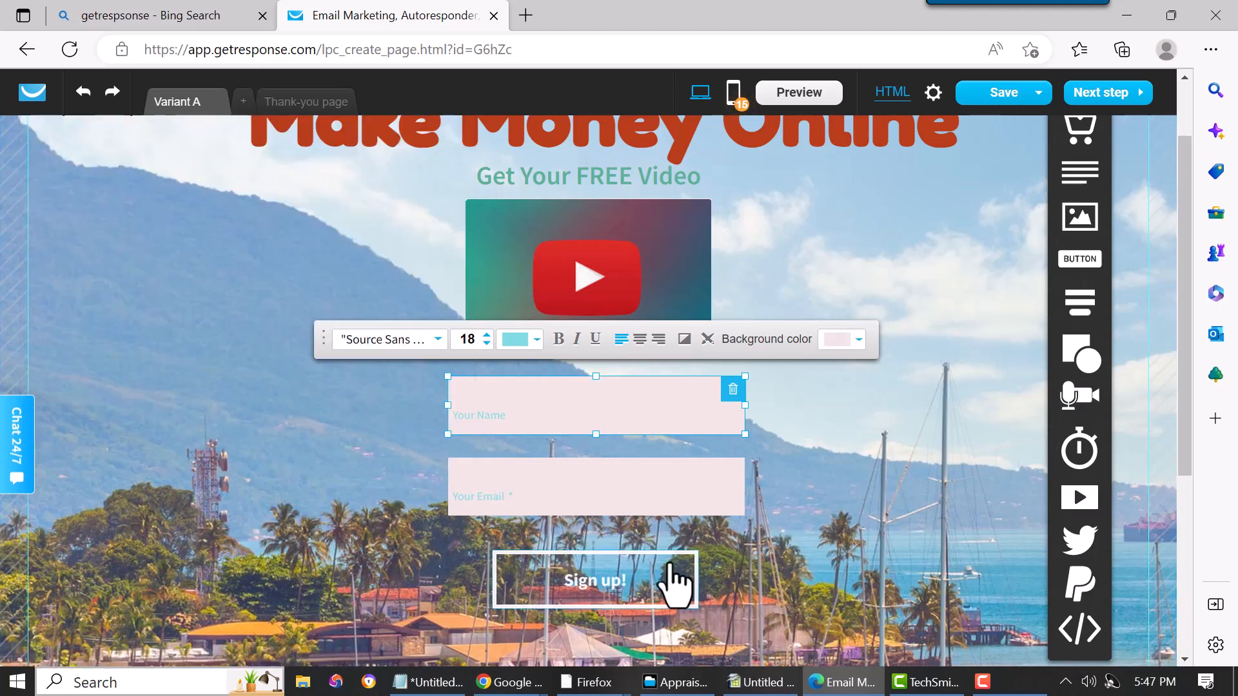
{"action": "left_click", "coordinate": [884, 520]}
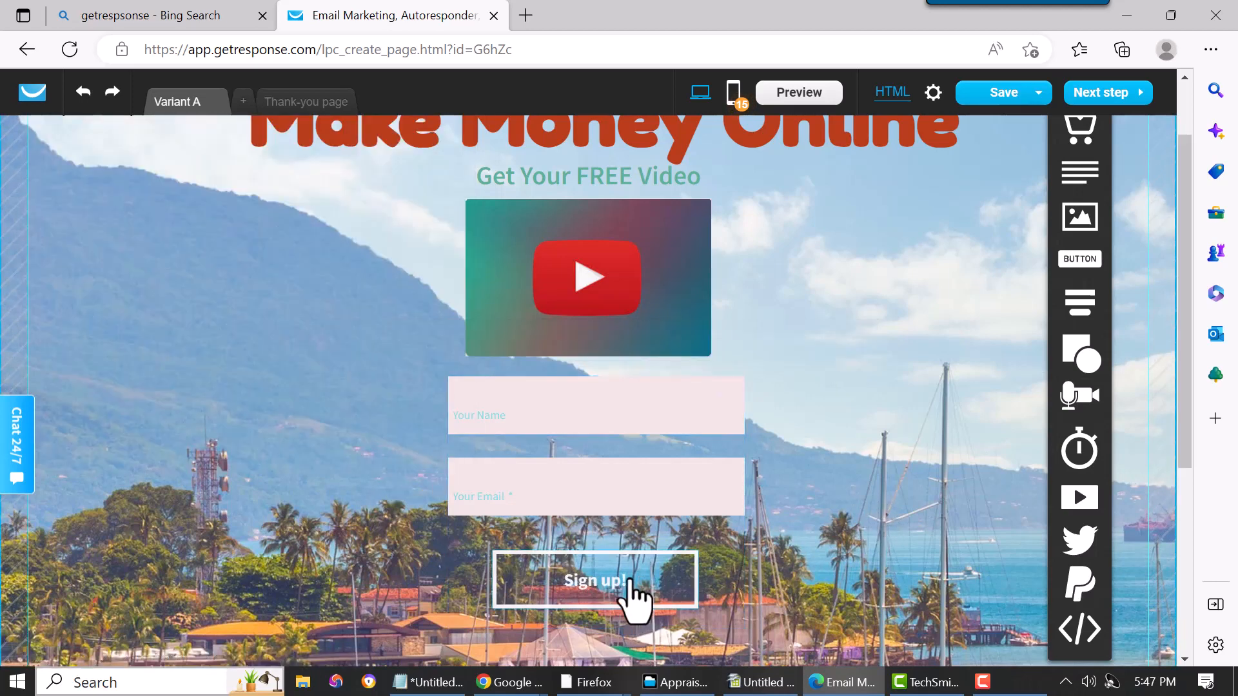
Step: Change the Sign up! button's color to solid red
{"action": "left_click", "coordinate": [653, 577]}
{"action": "double_click", "coordinate": [654, 576]}
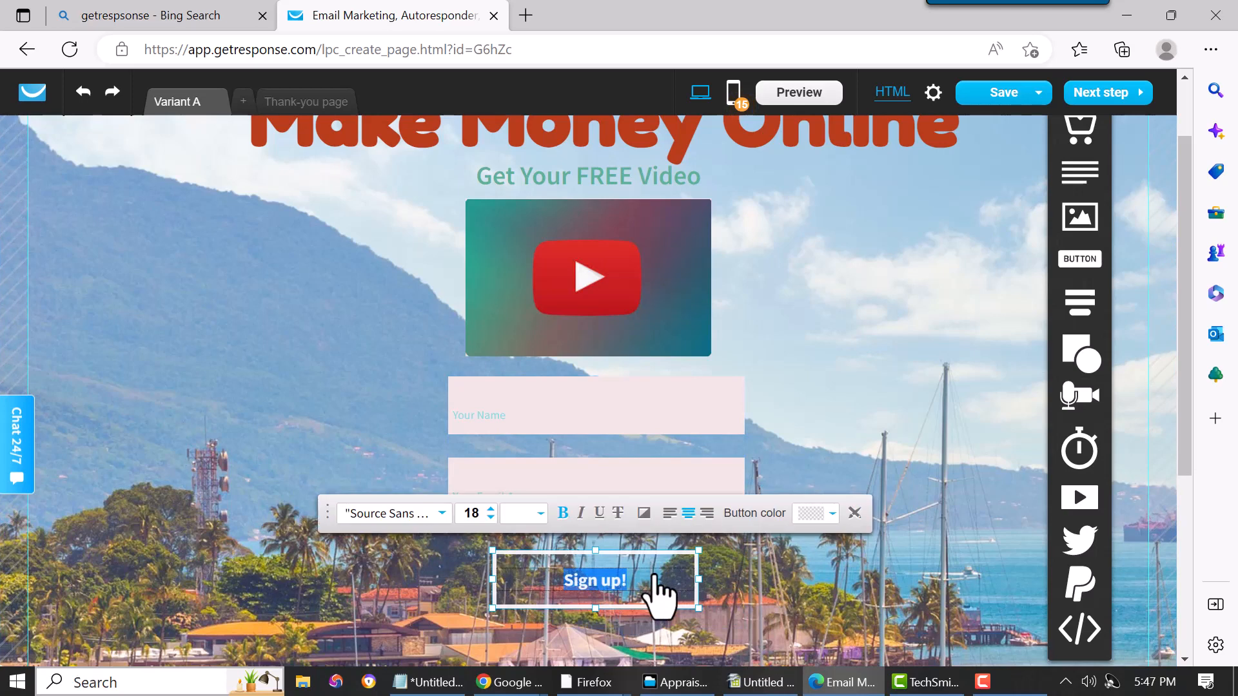
{"action": "left_click", "coordinate": [833, 514]}
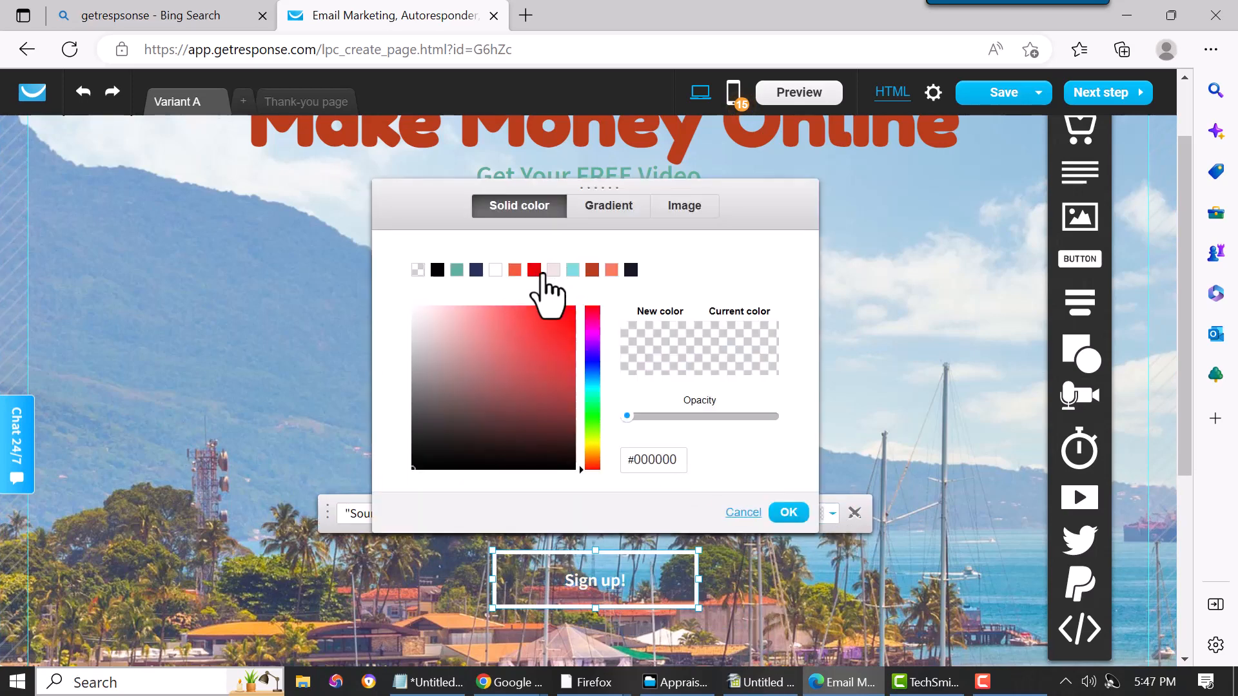
{"action": "left_click", "coordinate": [534, 271]}
{"action": "left_click", "coordinate": [953, 450]}
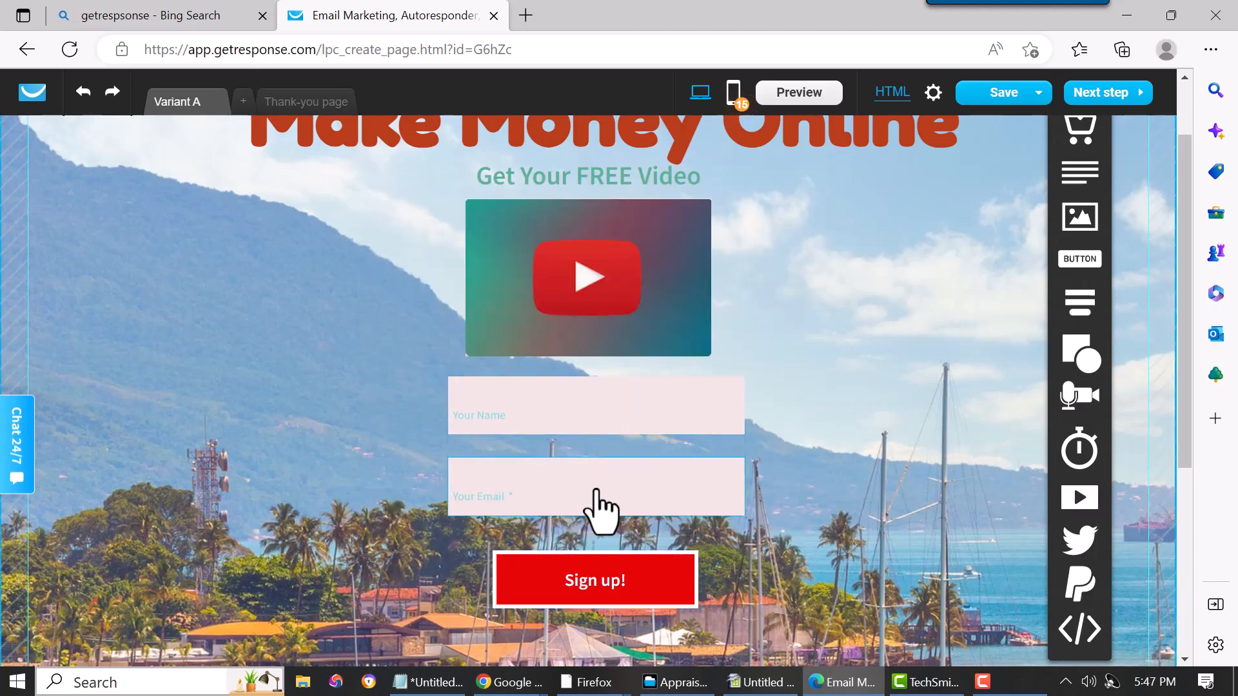
Step: Delete the Your Name field from the sign-up form and undo its removal
{"action": "left_click", "coordinate": [629, 429]}
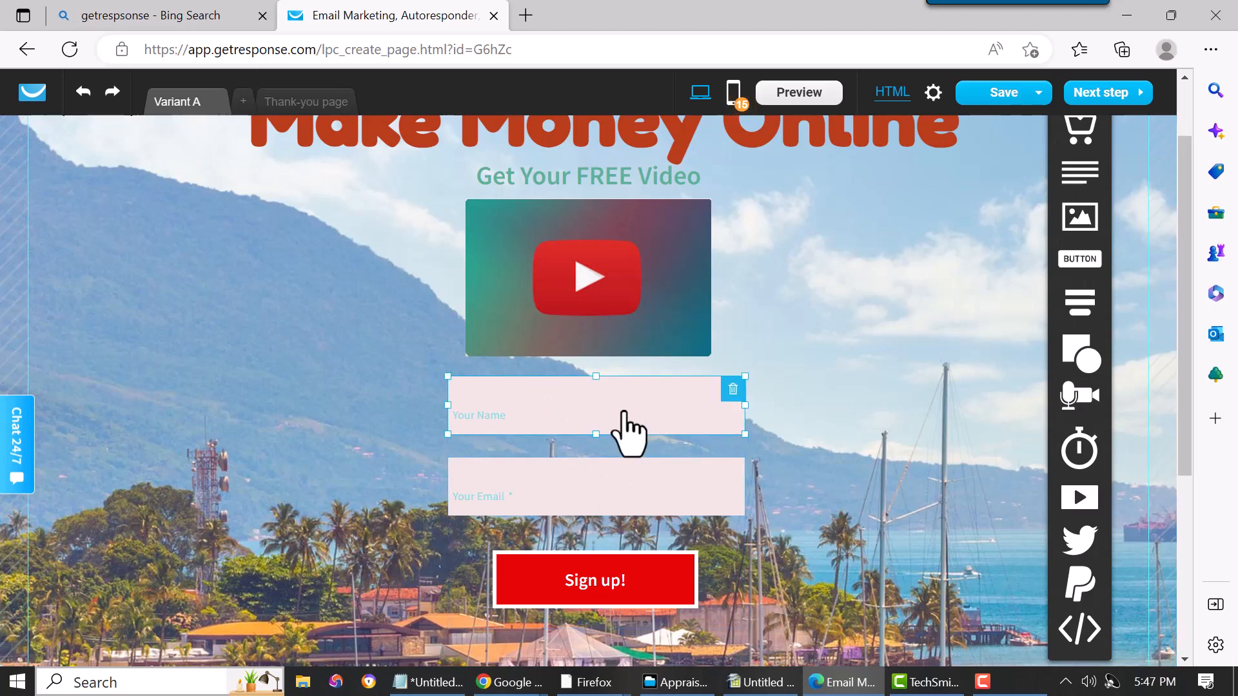
{"action": "left_click", "coordinate": [733, 389]}
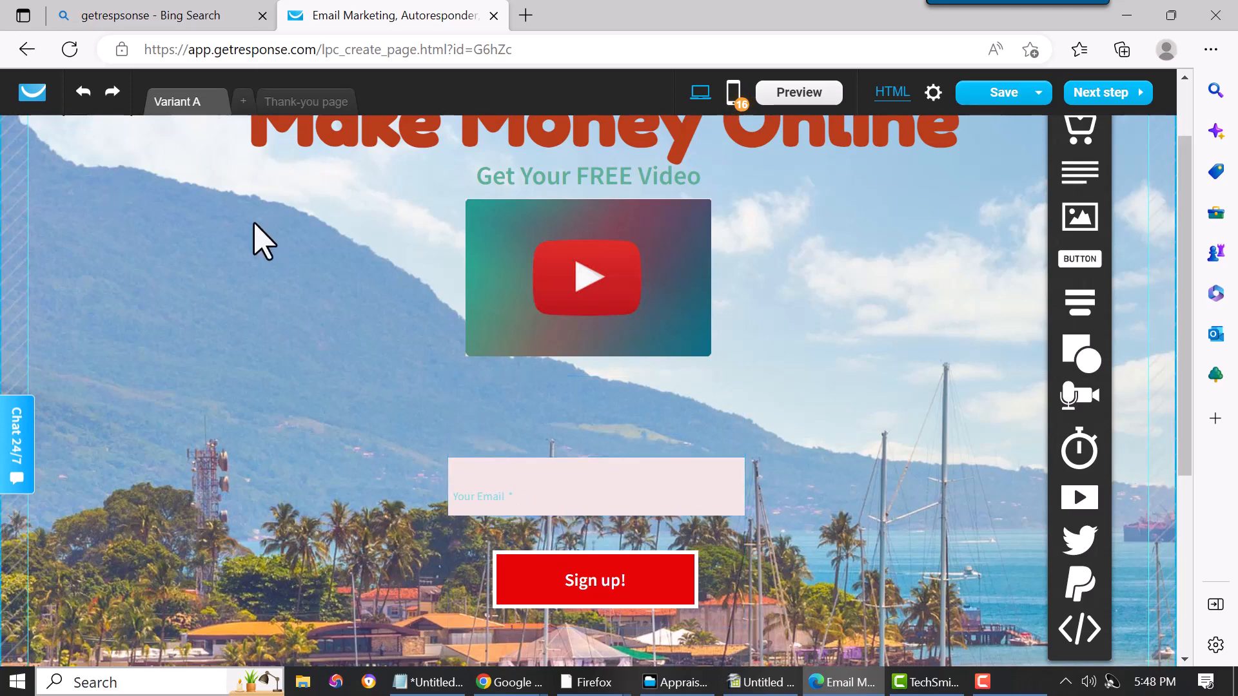
{"action": "mouse_move", "coordinate": [83, 91]}
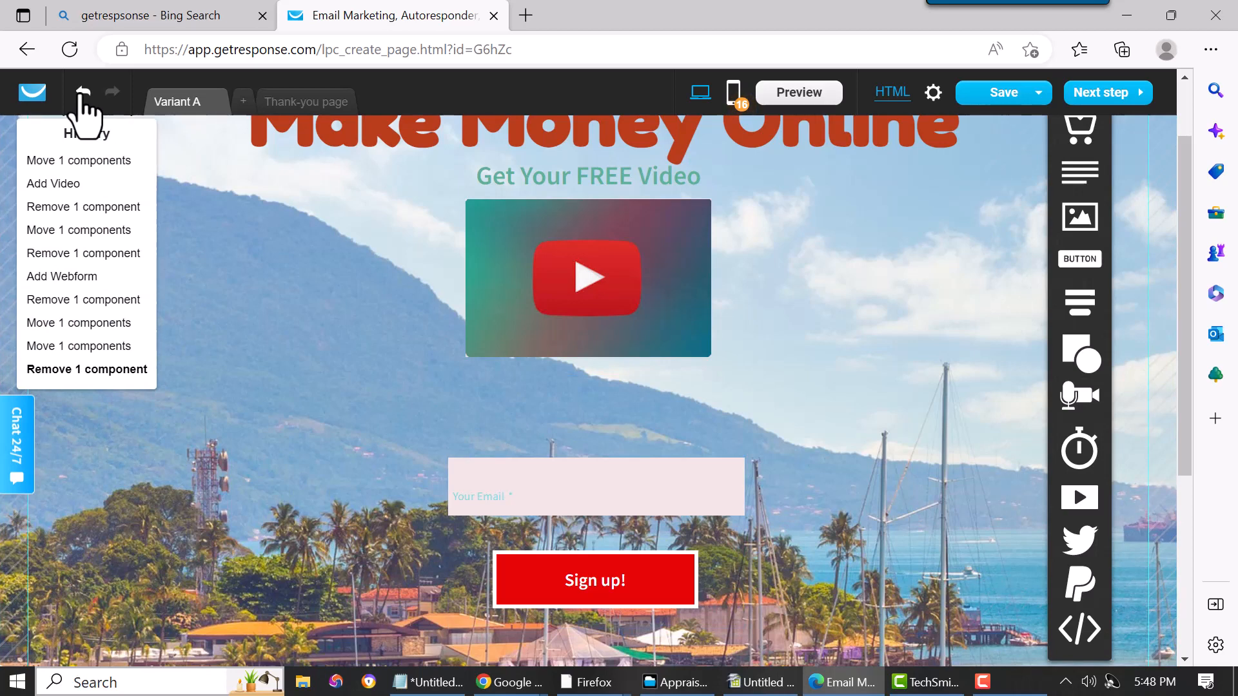
{"action": "left_click", "coordinate": [82, 94]}
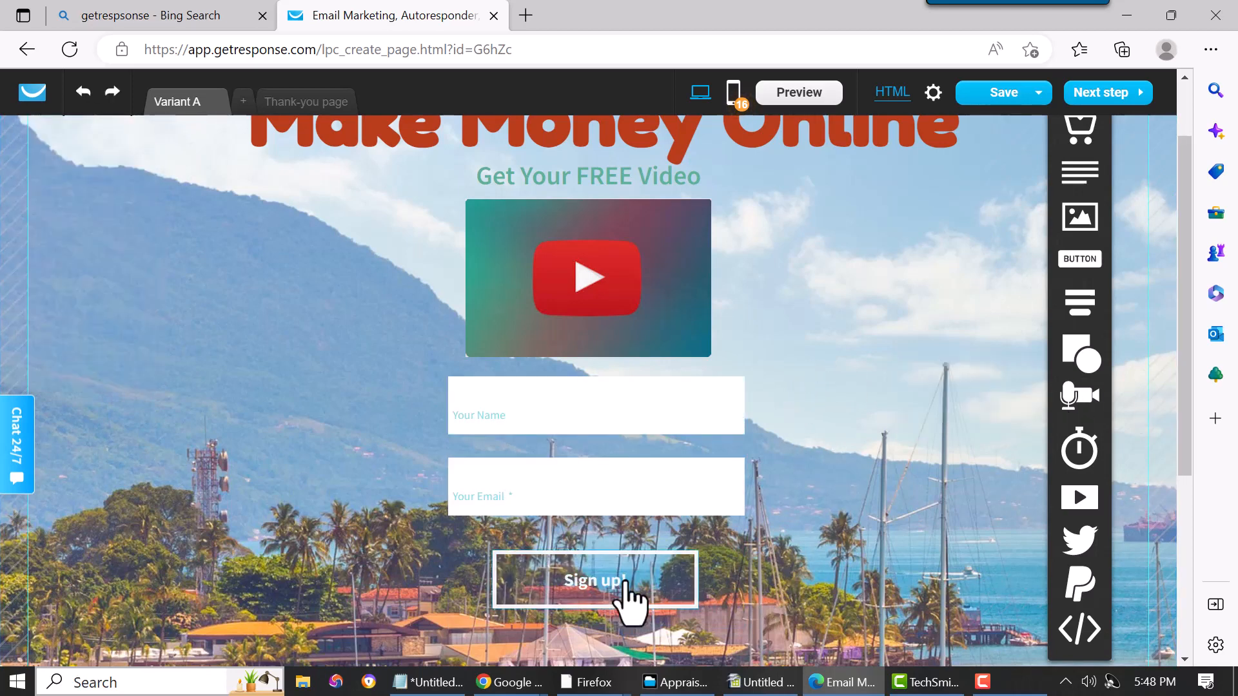
Step: Fill the Sign up! button below the email field with solid red #E70505
{"action": "left_click", "coordinate": [650, 574]}
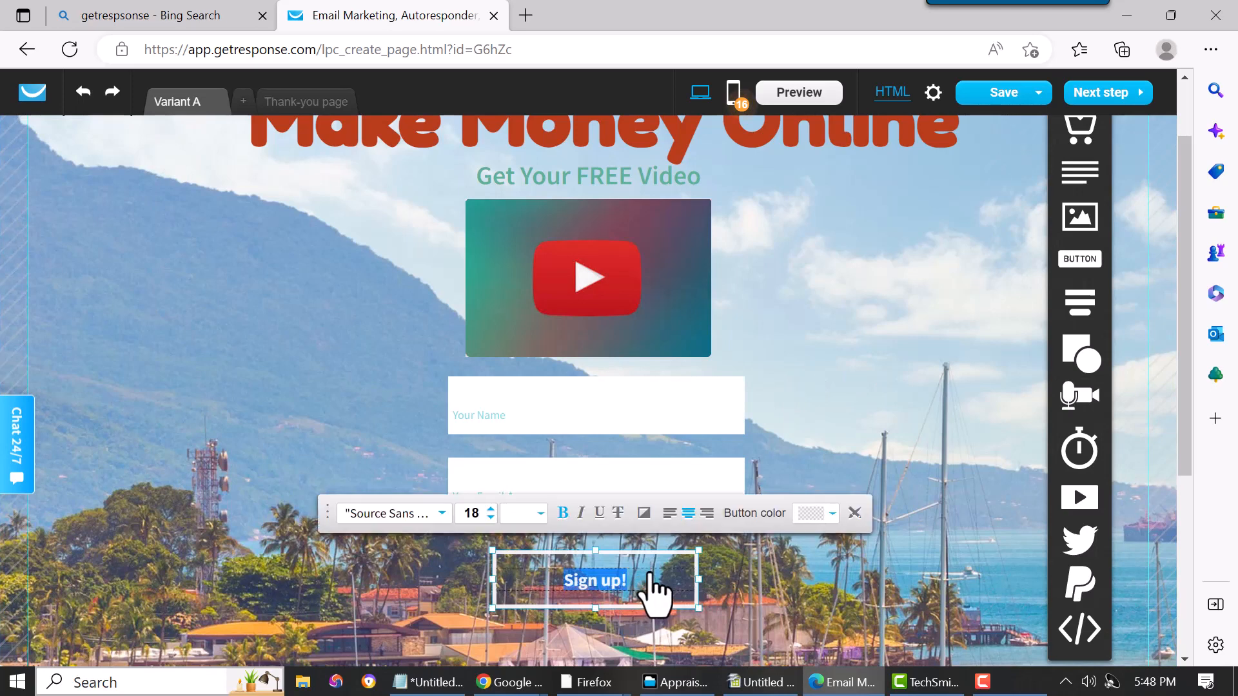
{"action": "left_click", "coordinate": [825, 519]}
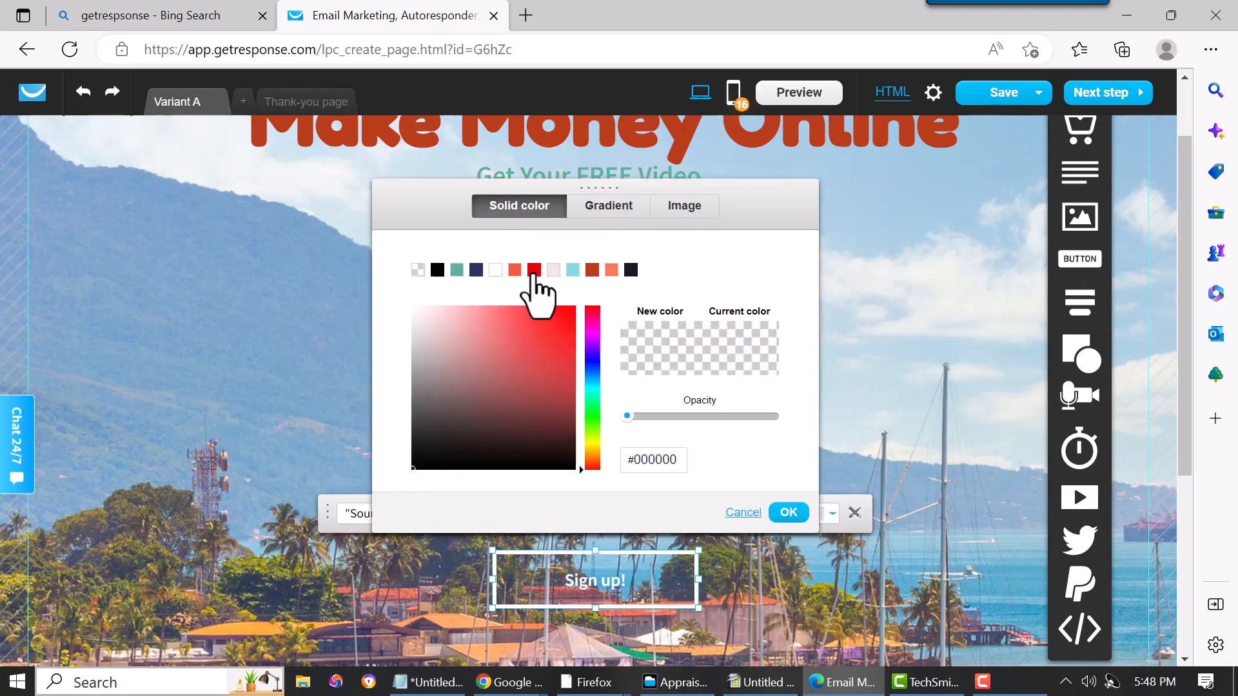
{"action": "left_click", "coordinate": [534, 270]}
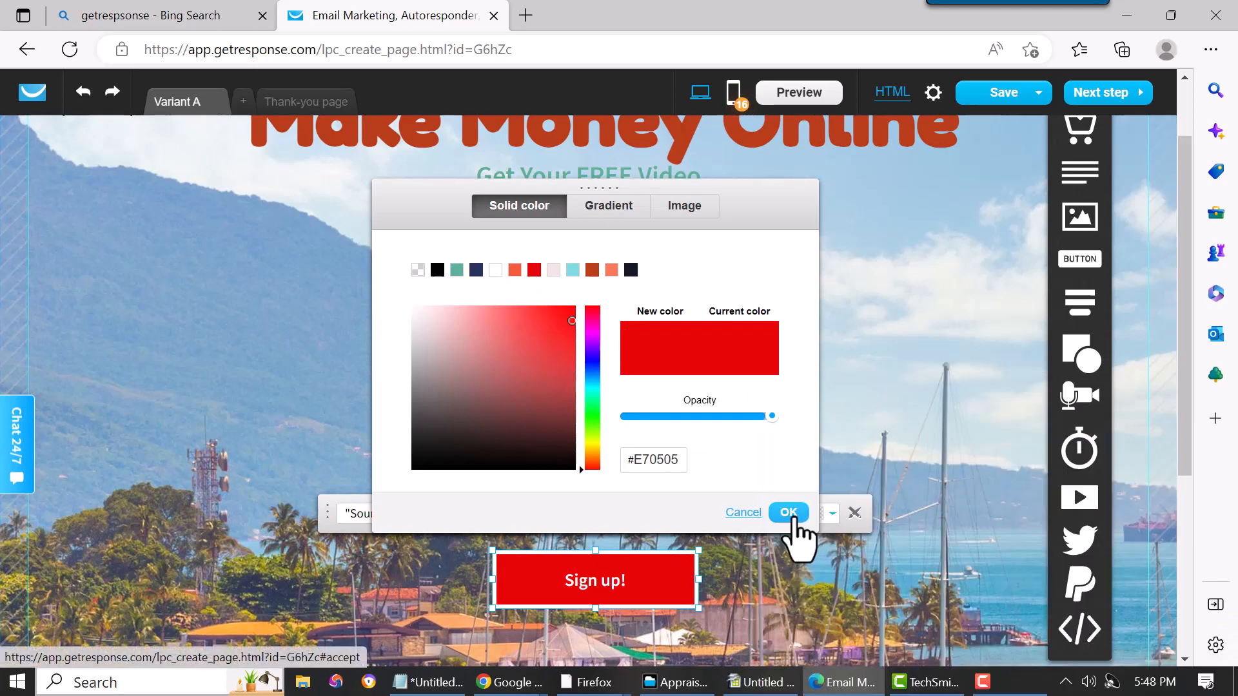
{"action": "left_click", "coordinate": [789, 512]}
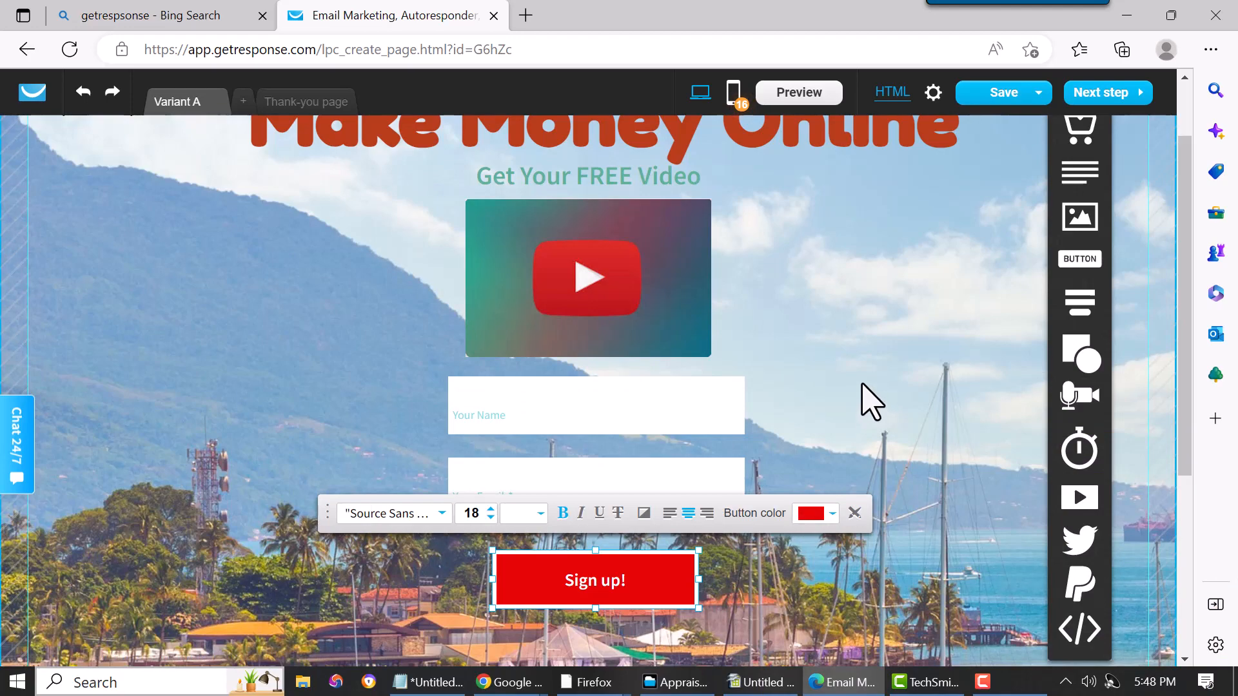
{"action": "left_click", "coordinate": [873, 346]}
{"action": "scroll", "coordinate": [929, 477], "scroll_direction": "up", "scroll_amount": 1}
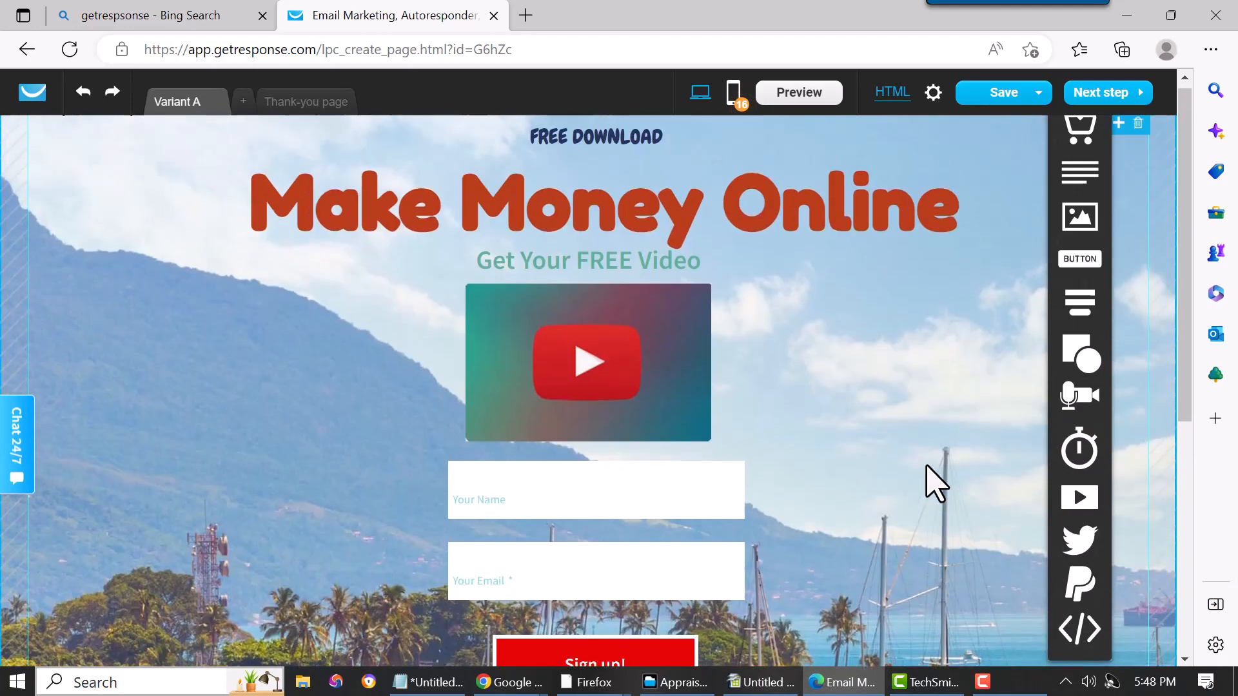
{"action": "scroll", "coordinate": [935, 484], "scroll_direction": "down", "scroll_amount": 2}
{"action": "scroll", "coordinate": [935, 484], "scroll_direction": "up", "scroll_amount": 2}
{"action": "scroll", "coordinate": [935, 484], "scroll_direction": "down", "scroll_amount": 1}
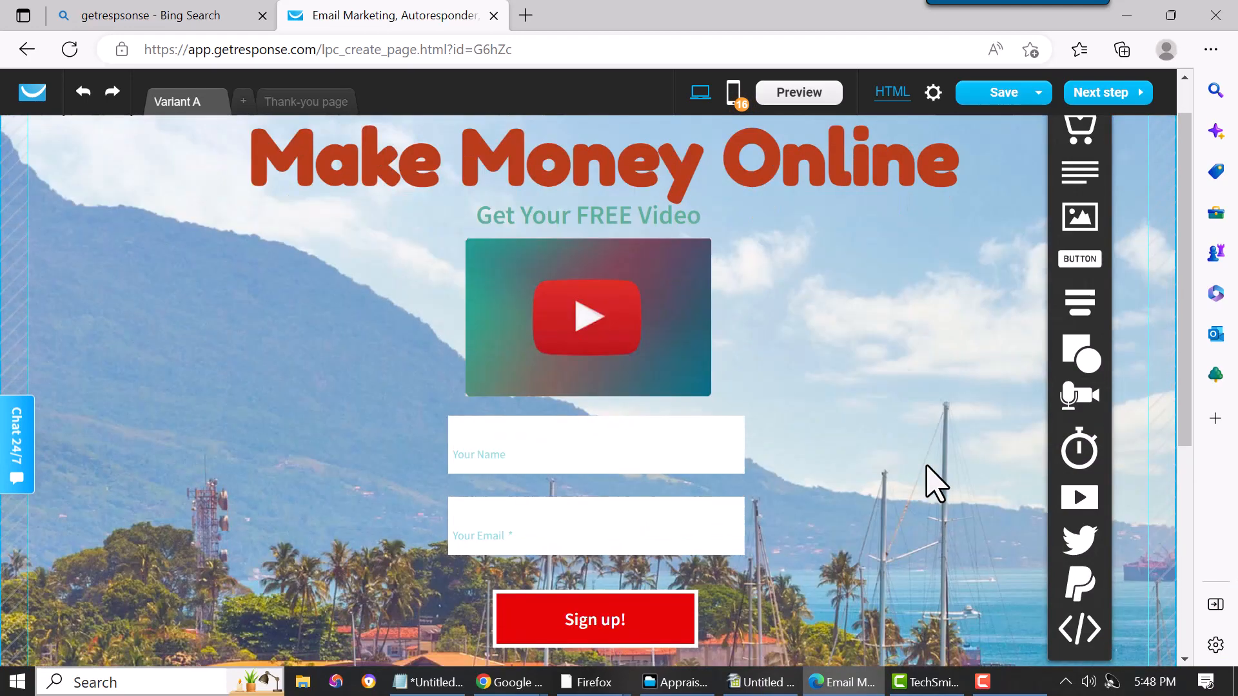
{"action": "scroll", "coordinate": [935, 484], "scroll_direction": "down", "scroll_amount": 1}
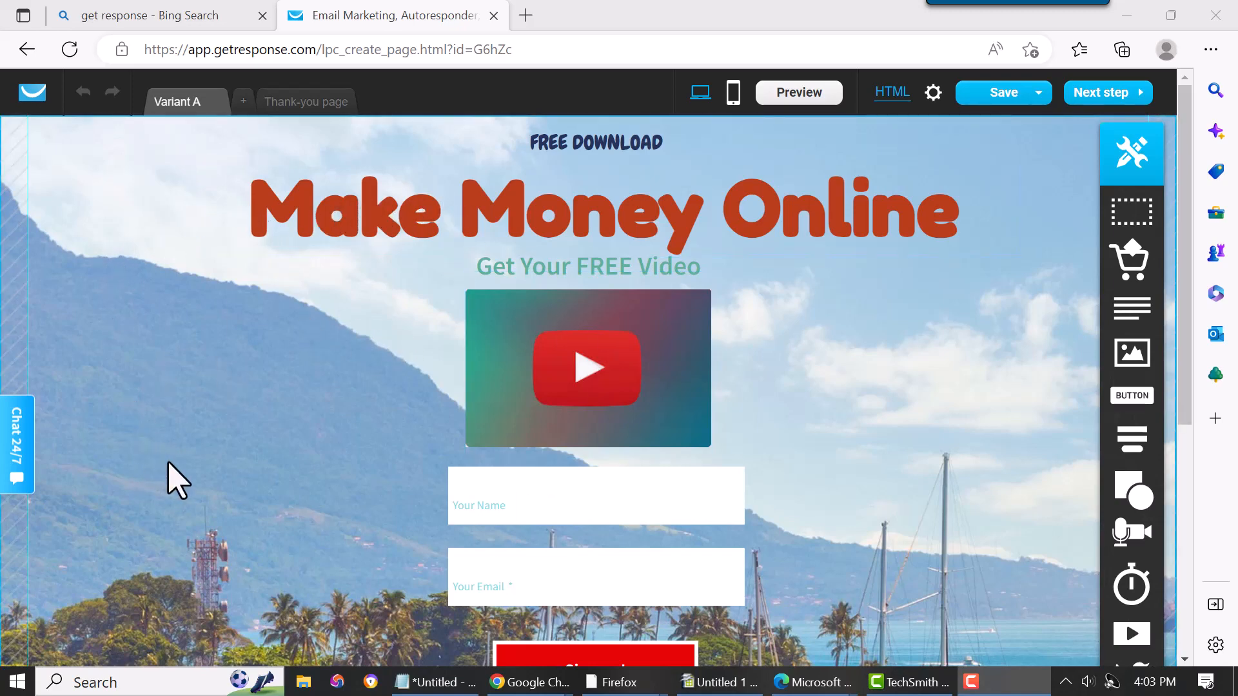
Step: Remove the boats background image from the page section behind the headline and form
{"action": "left_click", "coordinate": [120, 336]}
{"action": "left_click", "coordinate": [120, 336]}
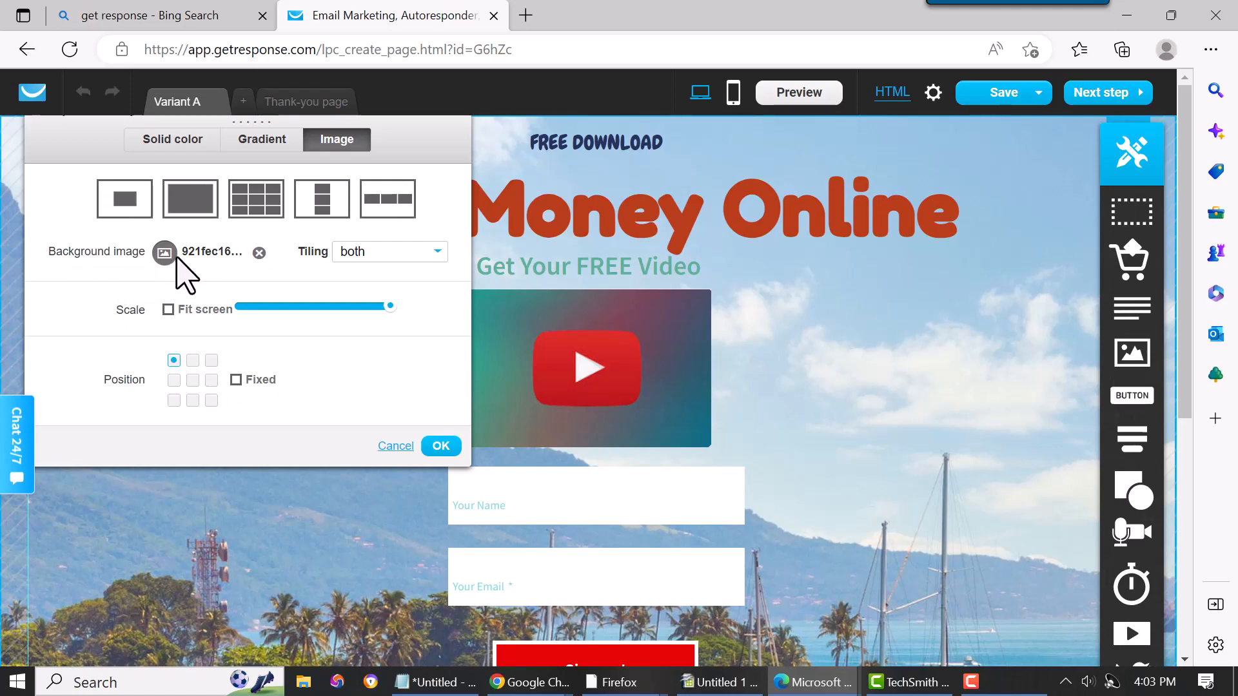
{"action": "left_click", "coordinate": [259, 253]}
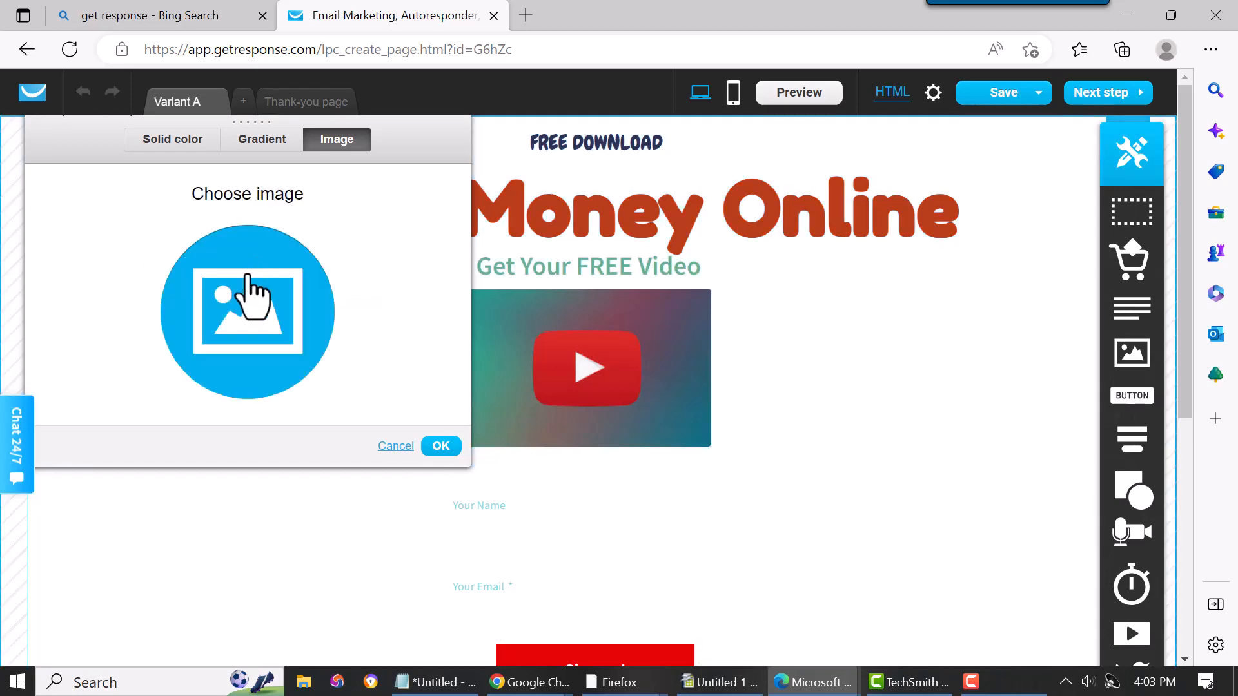
{"action": "left_click", "coordinate": [440, 447]}
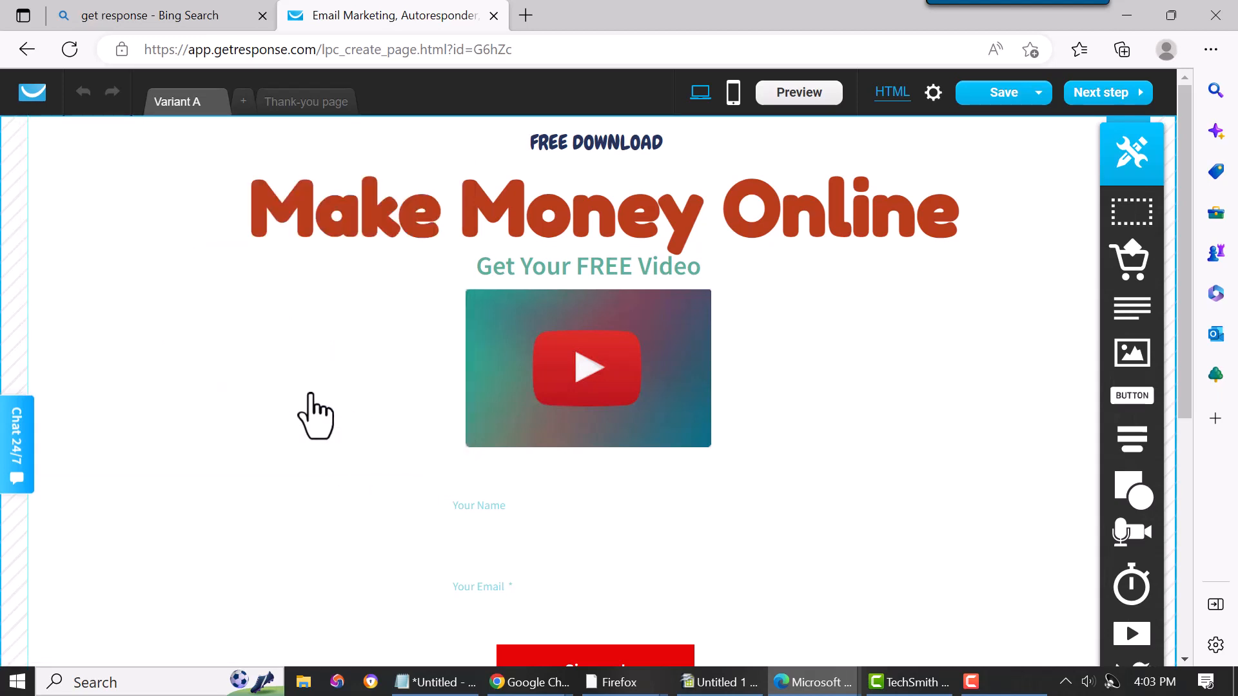
Step: Open the image library for the section's background and look through the images under My files
{"action": "double_click", "coordinate": [146, 297]}
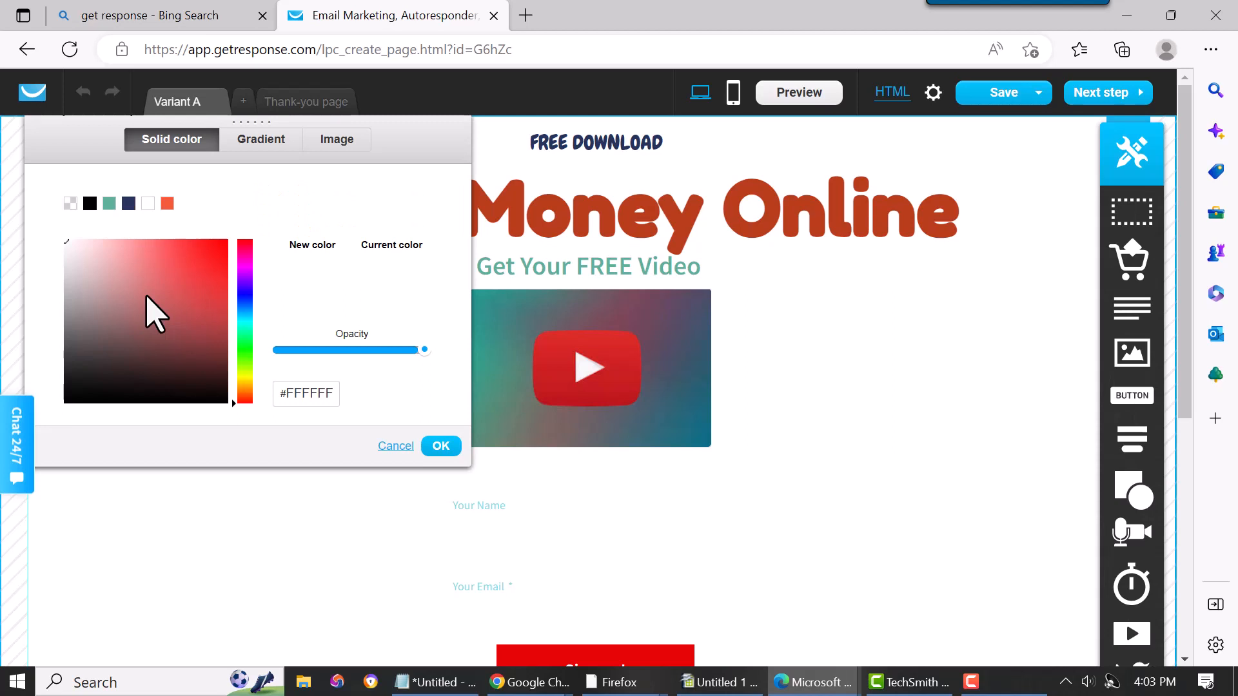
{"action": "left_click", "coordinate": [344, 143]}
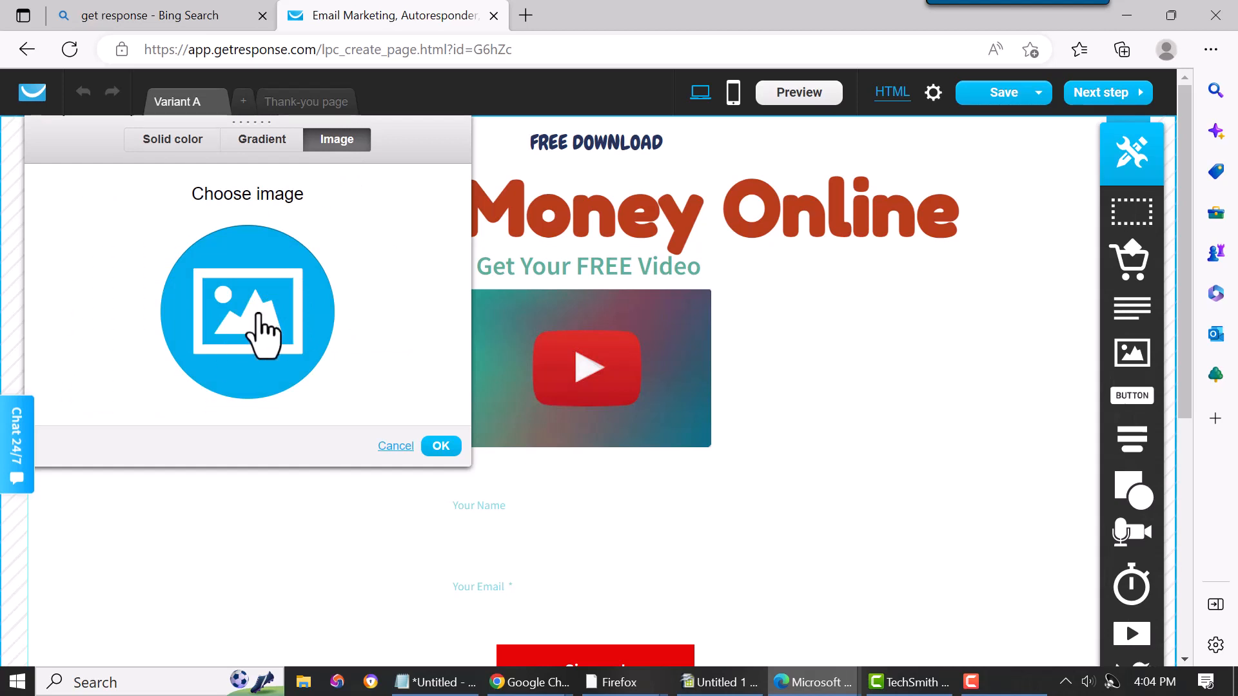
{"action": "left_click", "coordinate": [264, 334]}
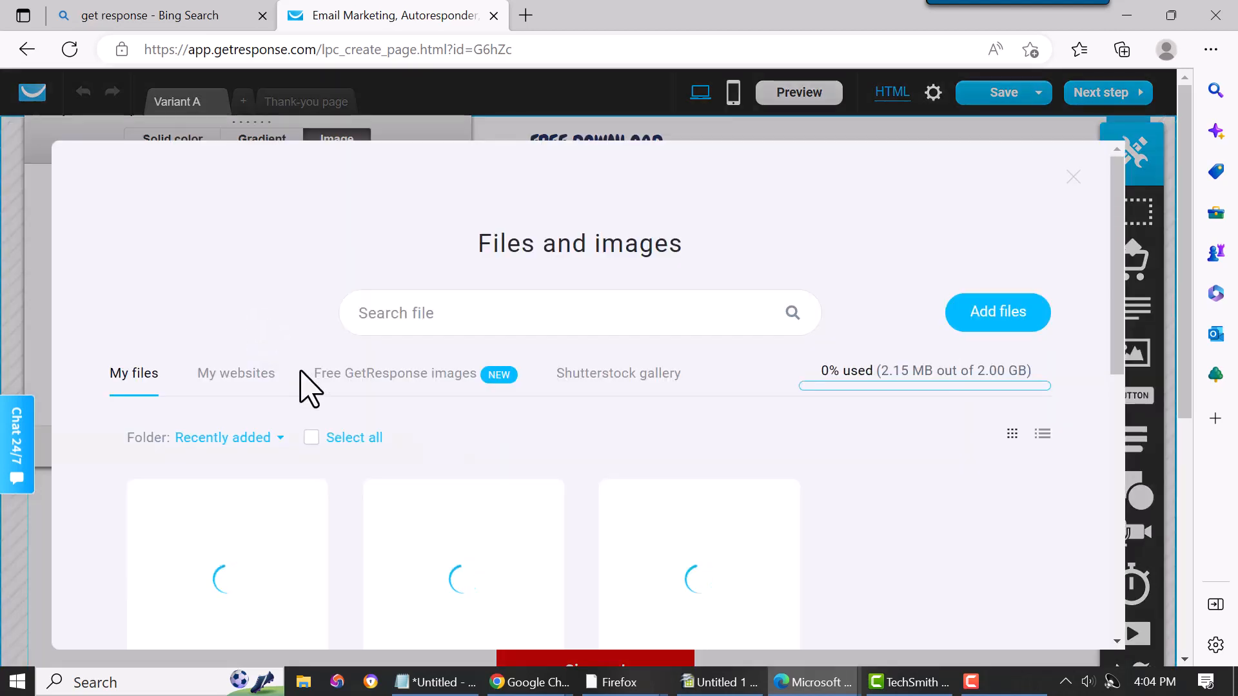
{"action": "scroll", "coordinate": [314, 439], "scroll_direction": "down", "scroll_amount": 1}
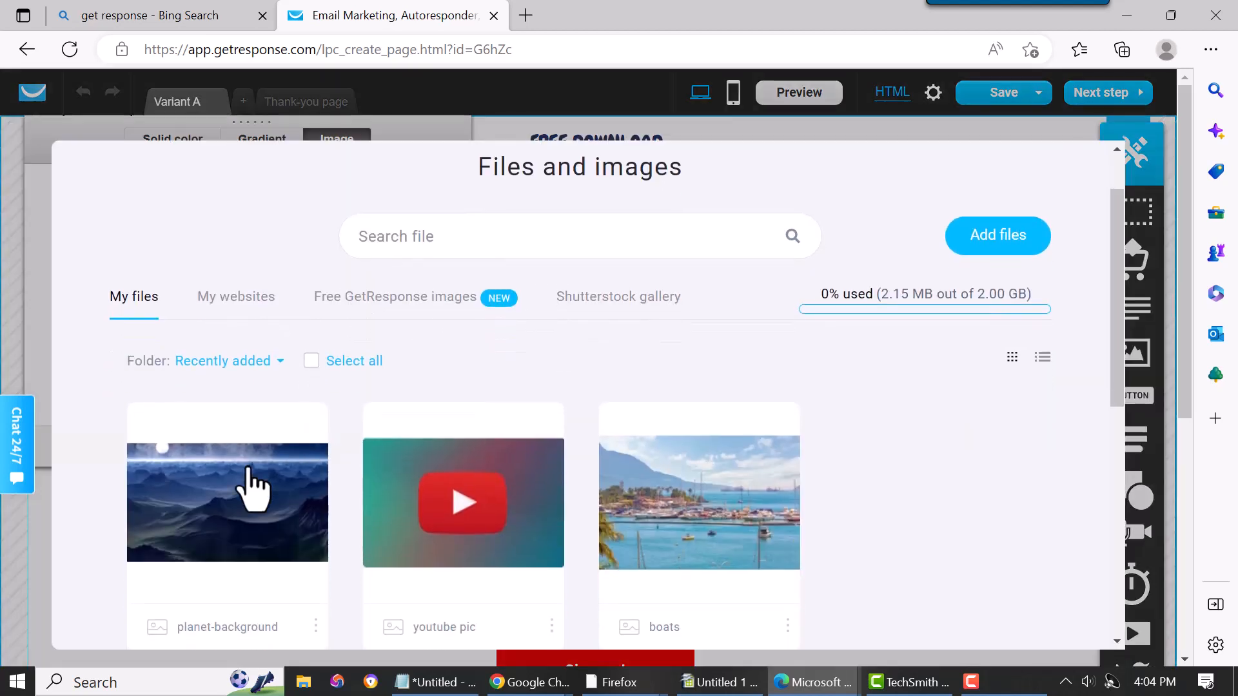
{"action": "mouse_move", "coordinate": [639, 509]}
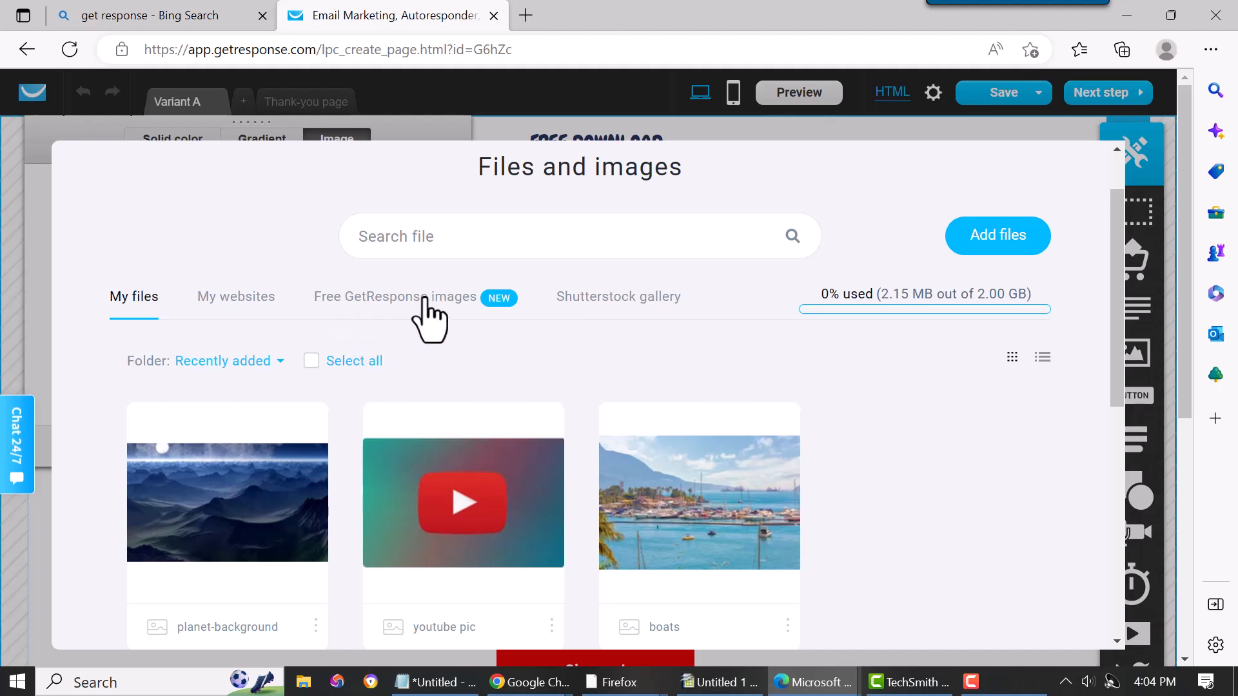
Step: Look through the free GetResponse images, filtered to the Backgrounds/Textures category, for a possible section background
{"action": "left_click", "coordinate": [422, 316]}
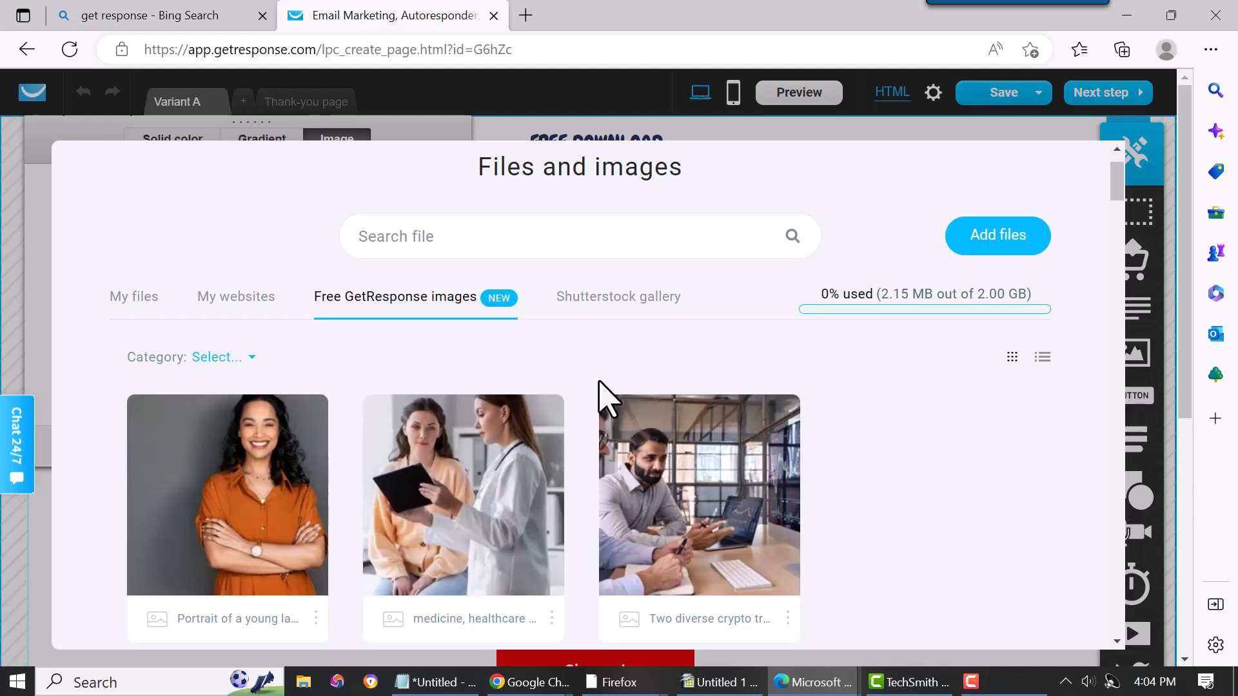
{"action": "scroll", "coordinate": [606, 397], "scroll_direction": "down", "scroll_amount": 1}
{"action": "scroll", "coordinate": [603, 403], "scroll_direction": "down", "scroll_amount": 2}
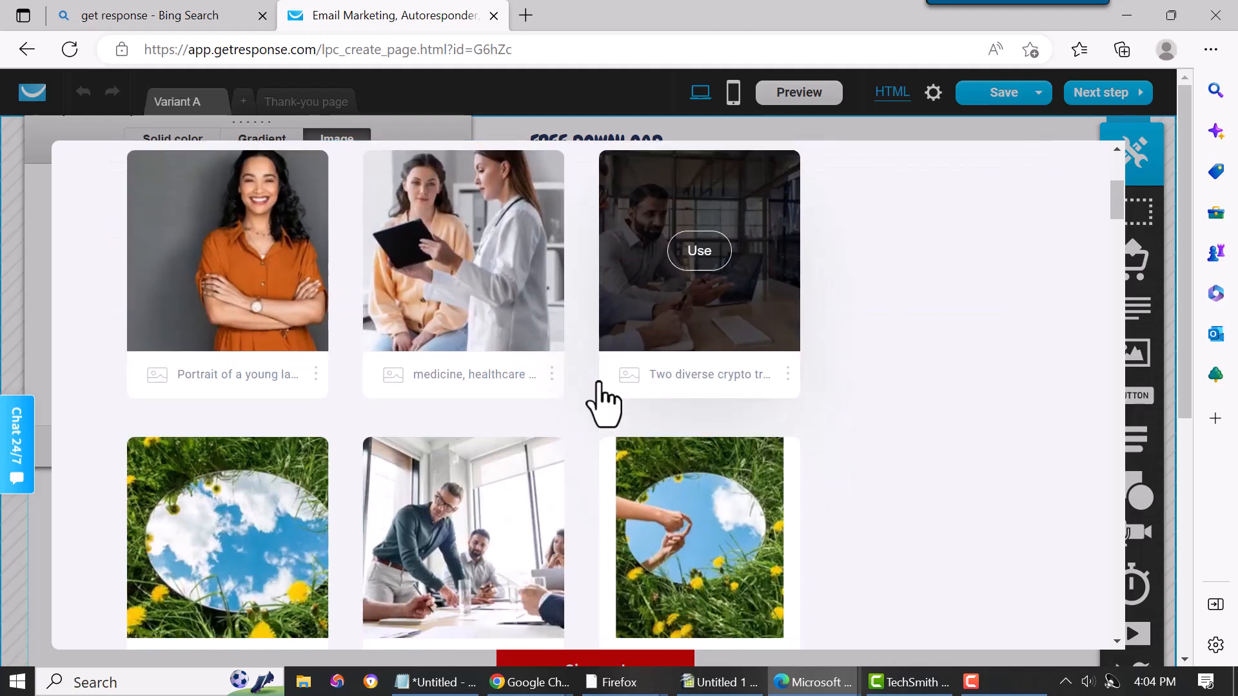
{"action": "scroll", "coordinate": [251, 316], "scroll_direction": "up", "scroll_amount": 2}
{"action": "left_click", "coordinate": [250, 303]}
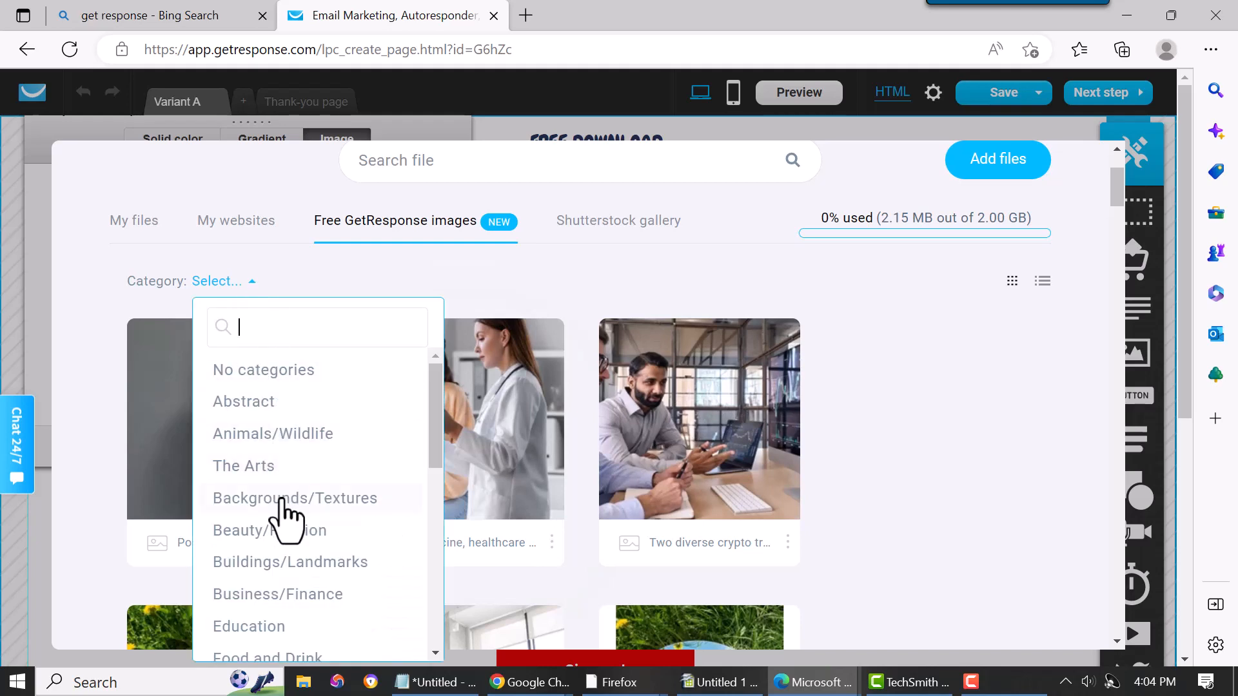
{"action": "left_click", "coordinate": [283, 497]}
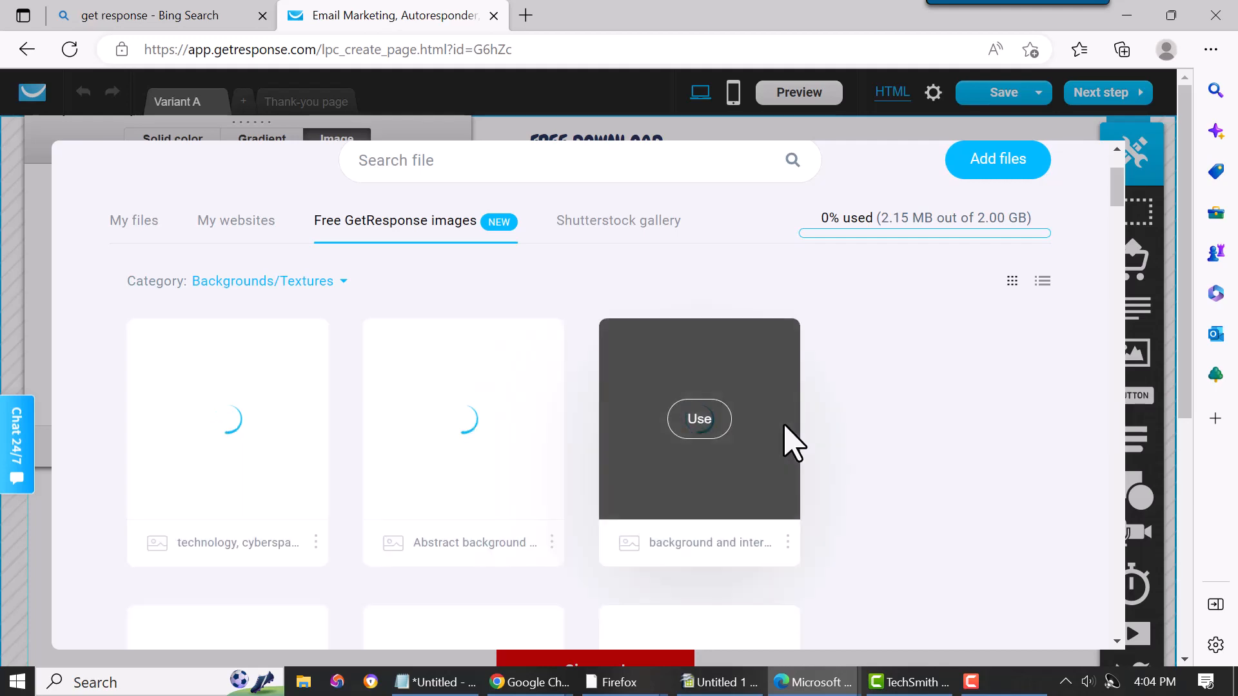
{"action": "scroll", "coordinate": [413, 374], "scroll_direction": "down", "scroll_amount": 10}
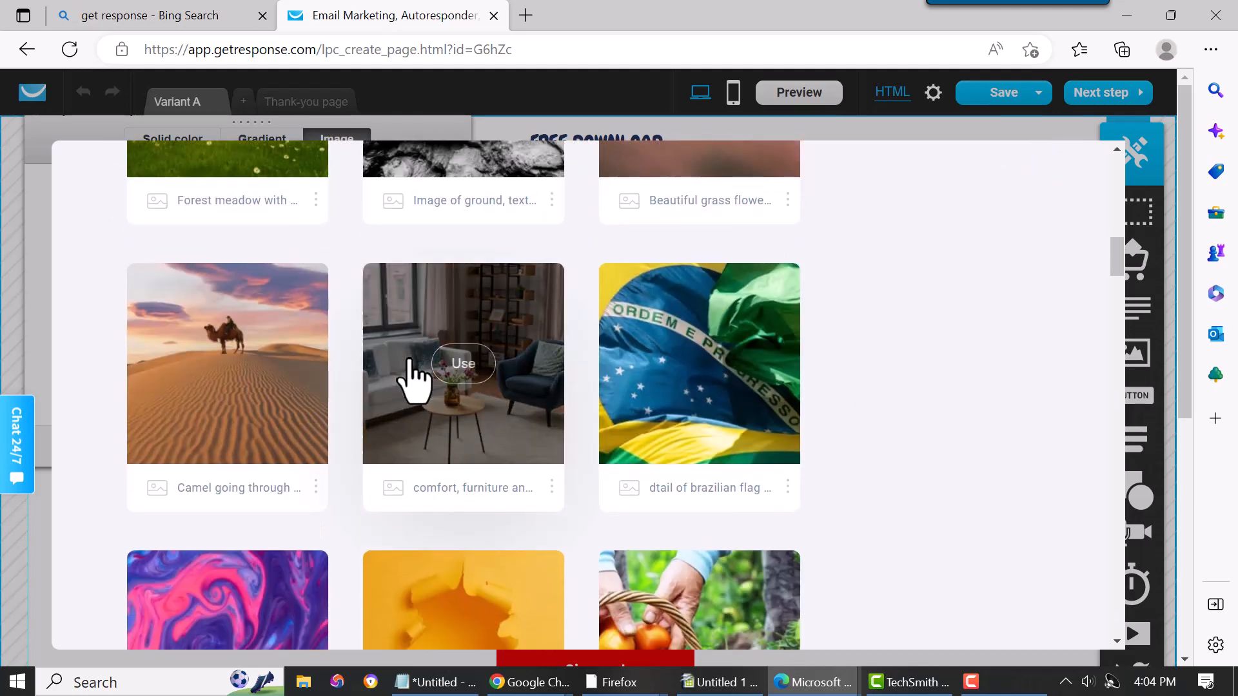
{"action": "scroll", "coordinate": [414, 374], "scroll_direction": "up", "scroll_amount": 10}
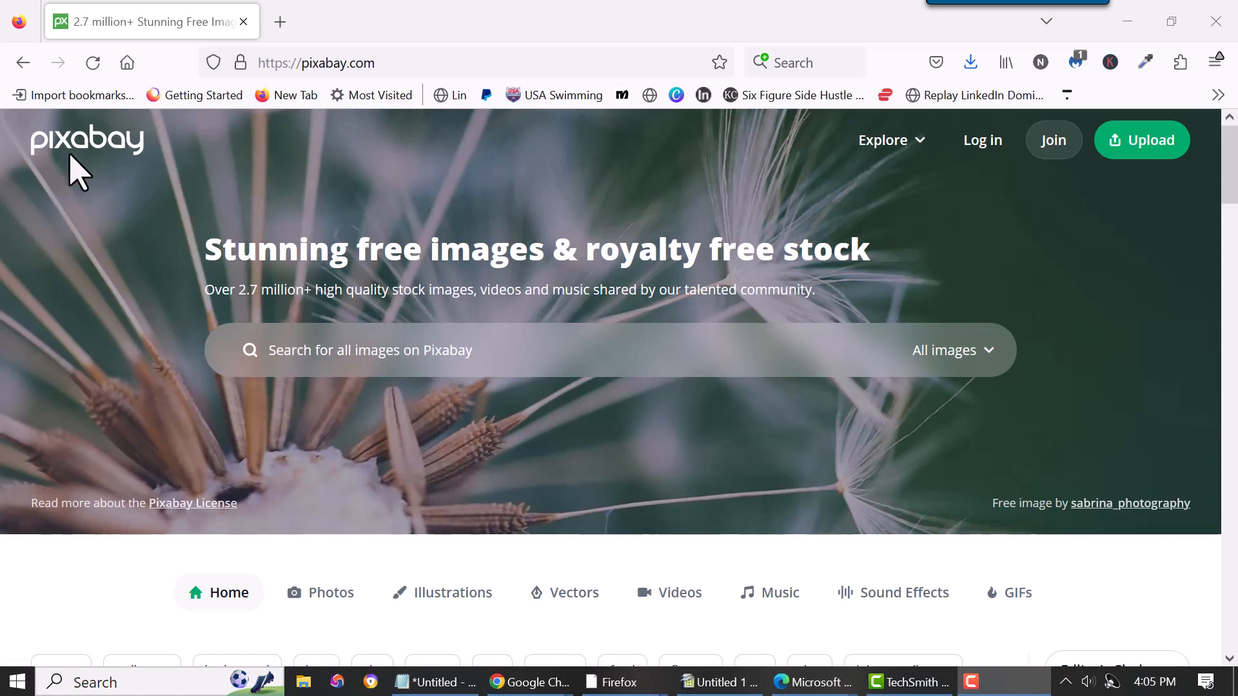
Step: Switch to Pixabay in Firefox and search its images for "background image"
{"action": "left_click", "coordinate": [357, 361]}
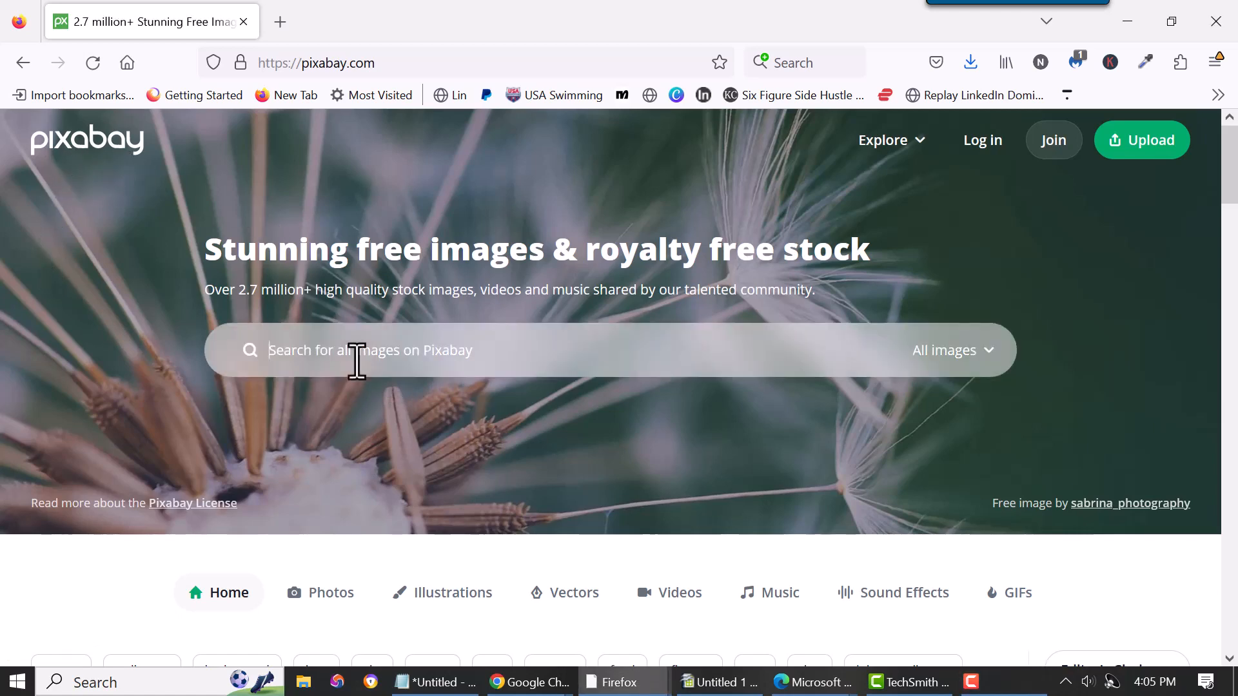
{"action": "type", "text": "backg"}
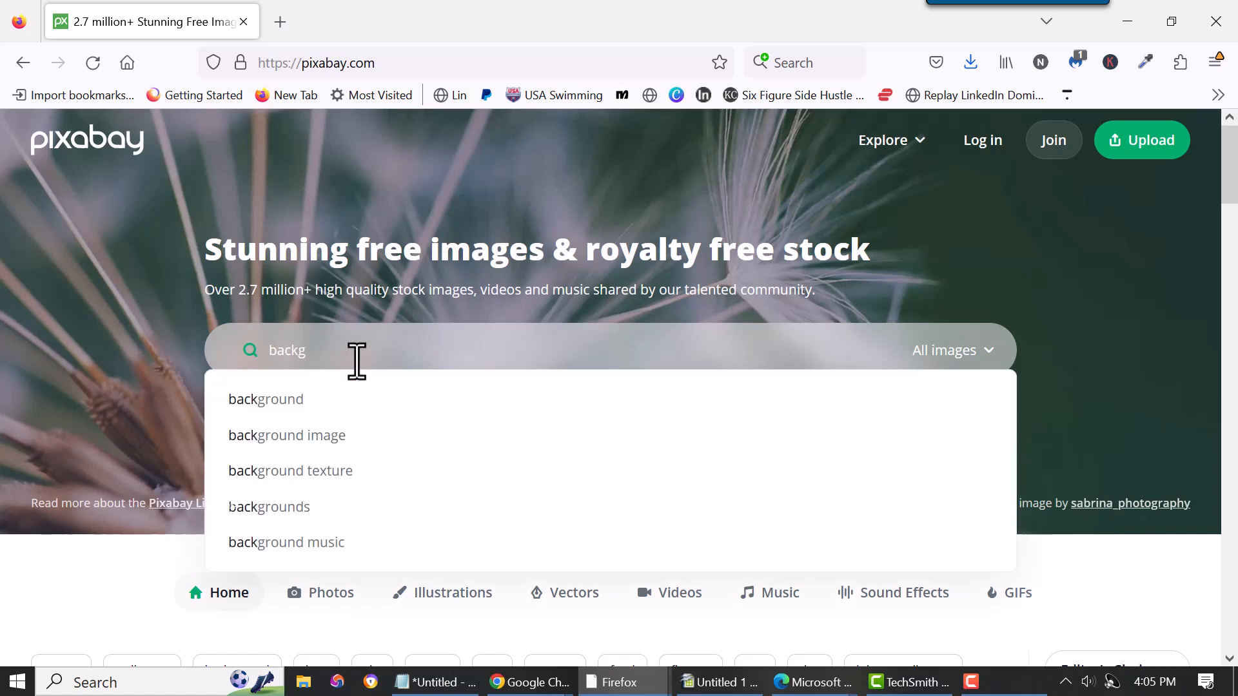
{"action": "left_click", "coordinate": [321, 437]}
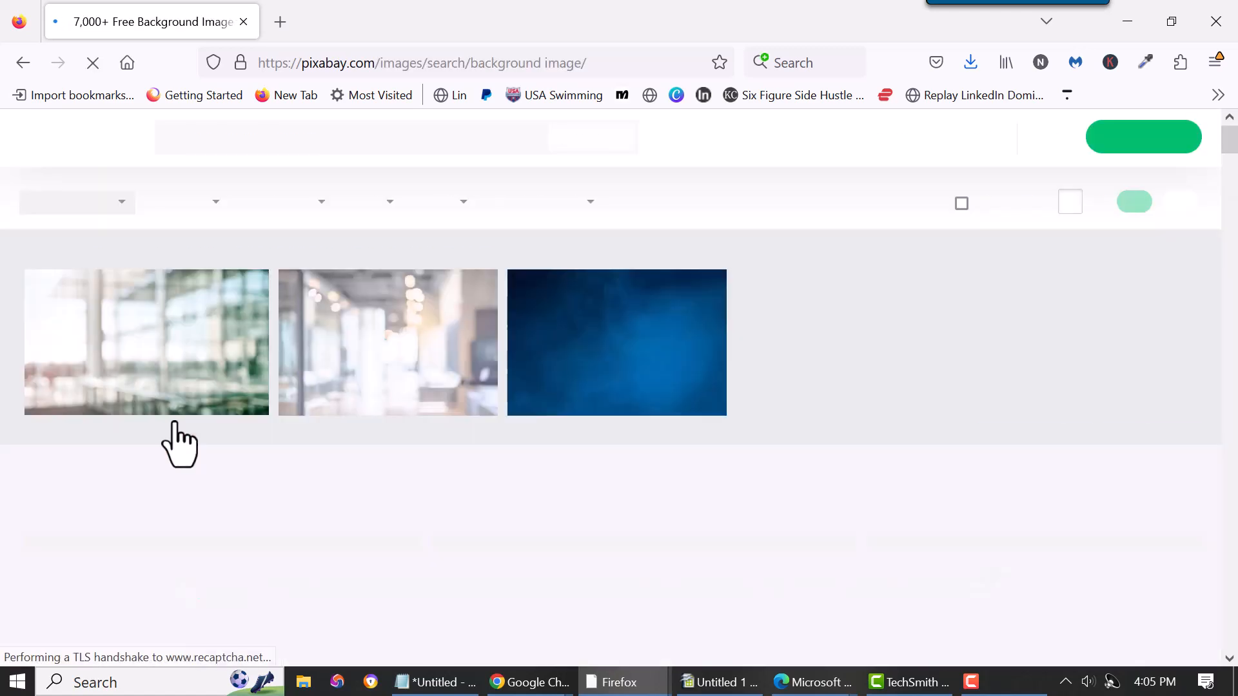
Step: Browse the Pixabay background image results and open the purple sunset photo with the tree standing in water
{"action": "scroll", "coordinate": [188, 437], "scroll_direction": "down", "scroll_amount": 3}
{"action": "scroll", "coordinate": [183, 441], "scroll_direction": "down", "scroll_amount": 2}
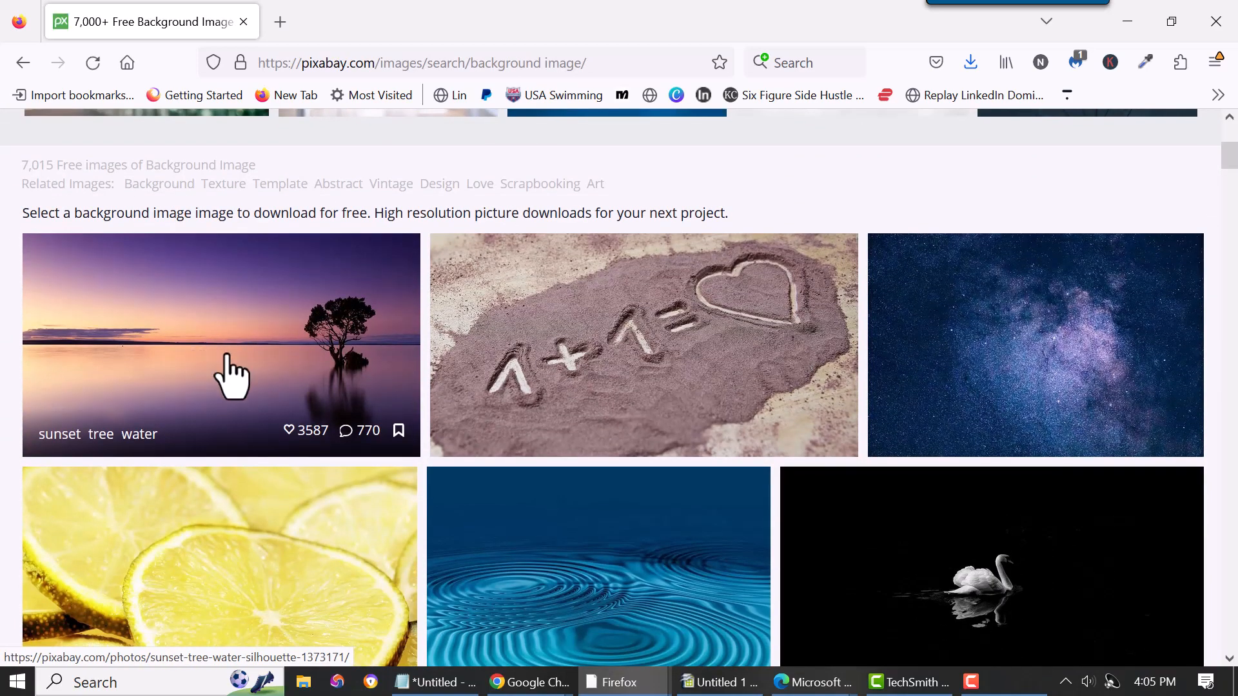
{"action": "scroll", "coordinate": [233, 378], "scroll_direction": "down", "scroll_amount": 12}
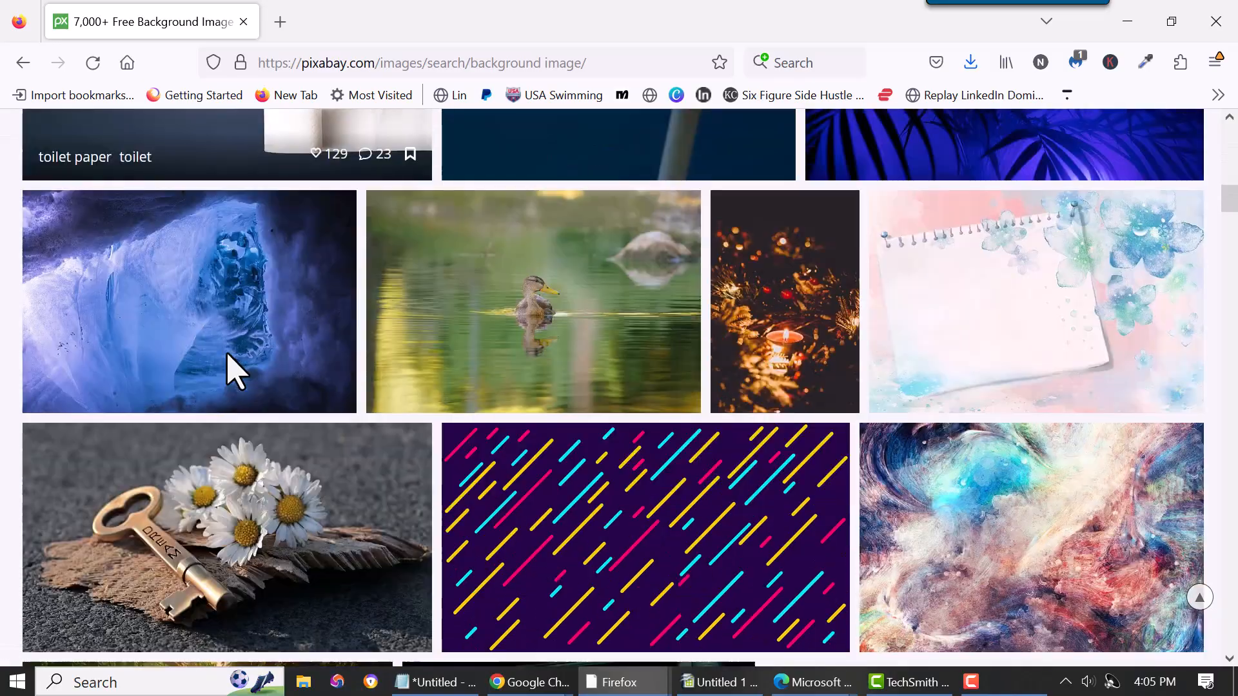
{"action": "scroll", "coordinate": [232, 377], "scroll_direction": "down", "scroll_amount": 12}
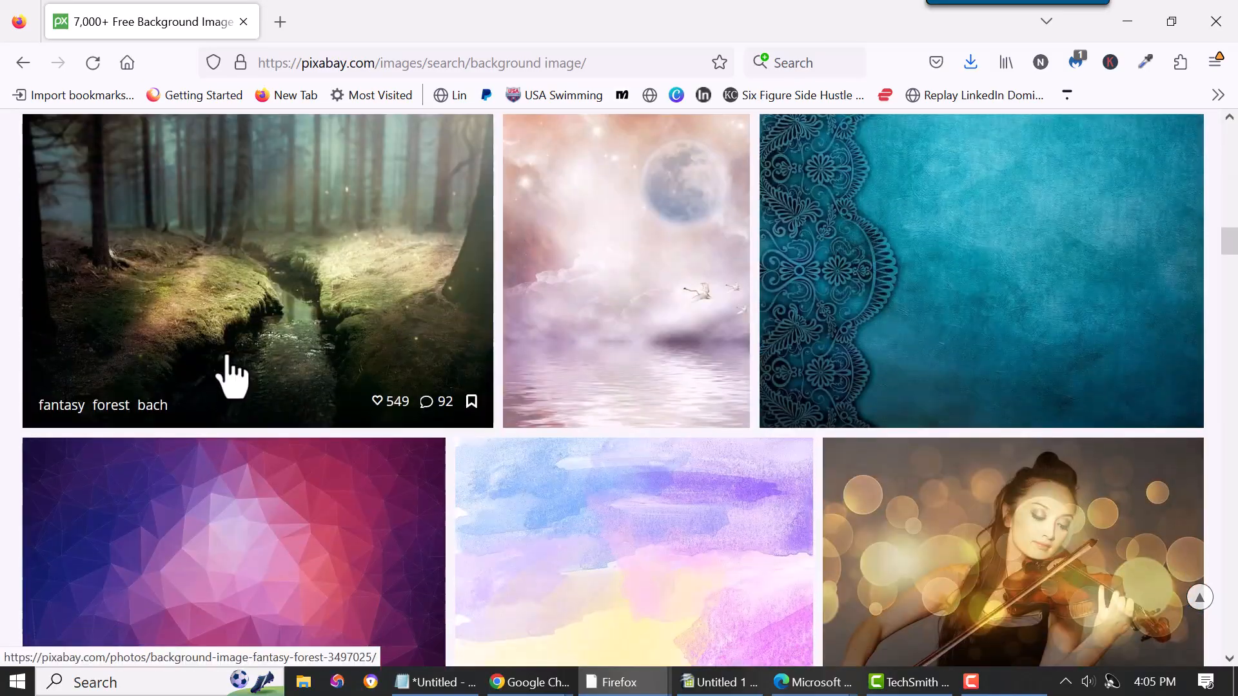
{"action": "scroll", "coordinate": [232, 377], "scroll_direction": "down", "scroll_amount": 10}
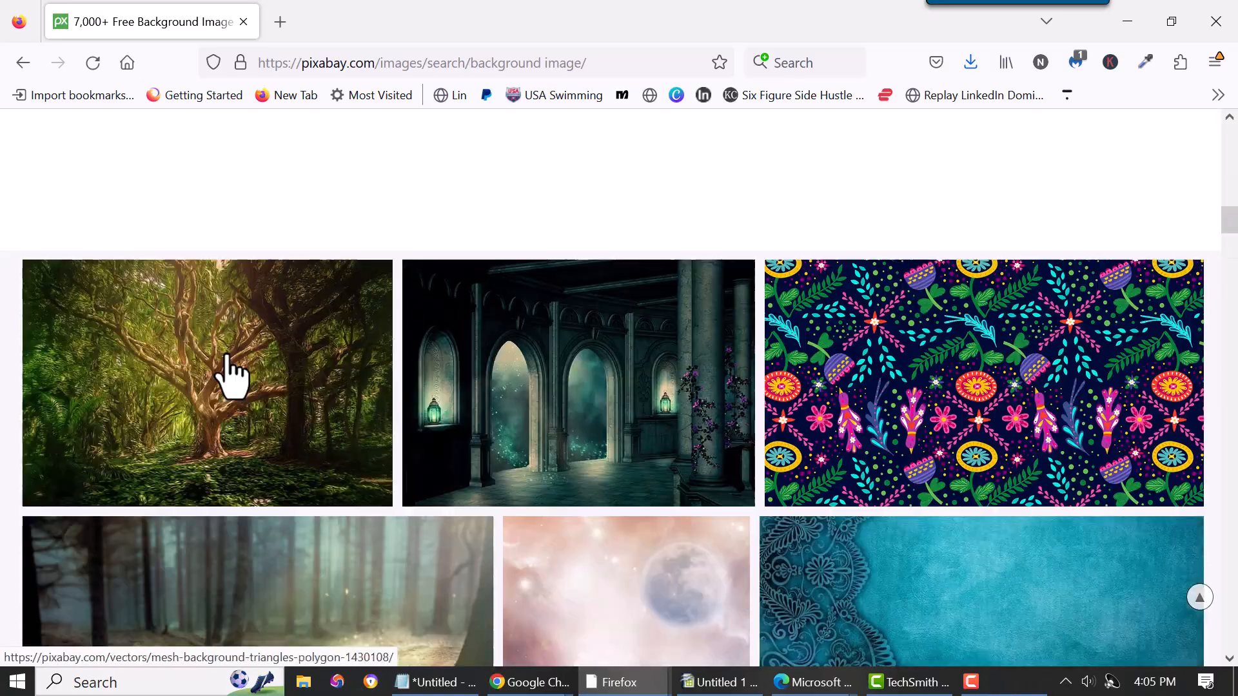
{"action": "scroll", "coordinate": [232, 377], "scroll_direction": "up", "scroll_amount": 13}
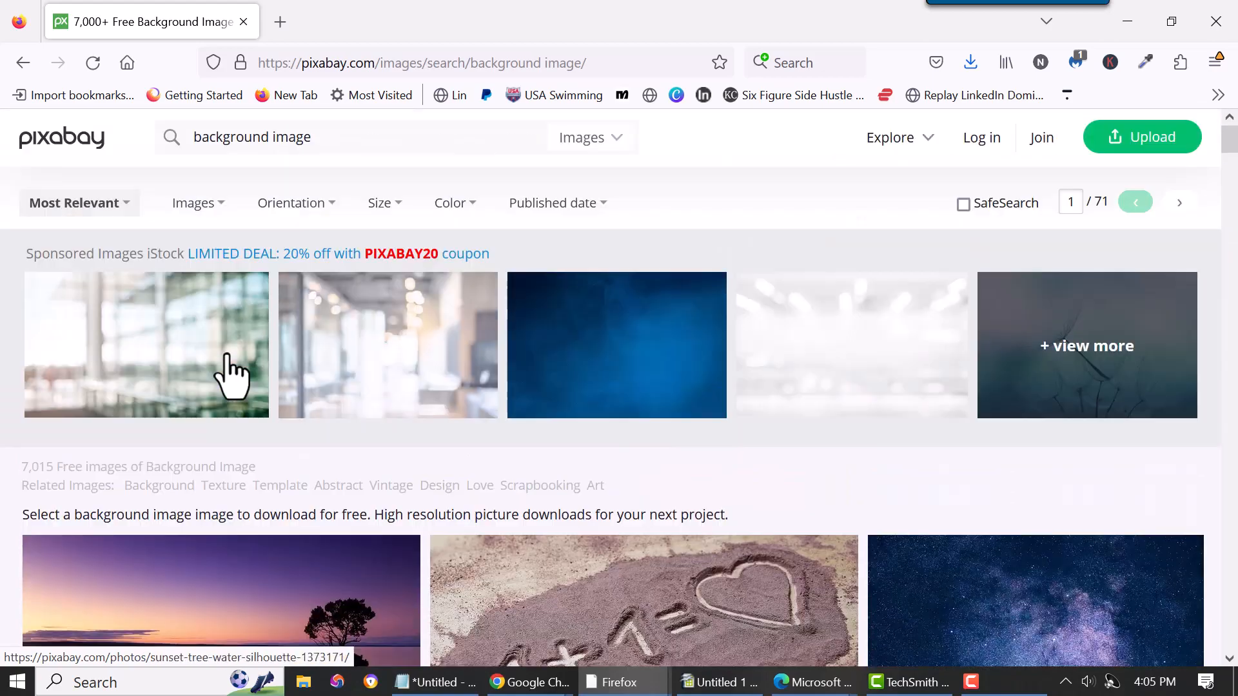
{"action": "scroll", "coordinate": [232, 377], "scroll_direction": "down", "scroll_amount": 4}
{"action": "scroll", "coordinate": [322, 438], "scroll_direction": "up", "scroll_amount": 4}
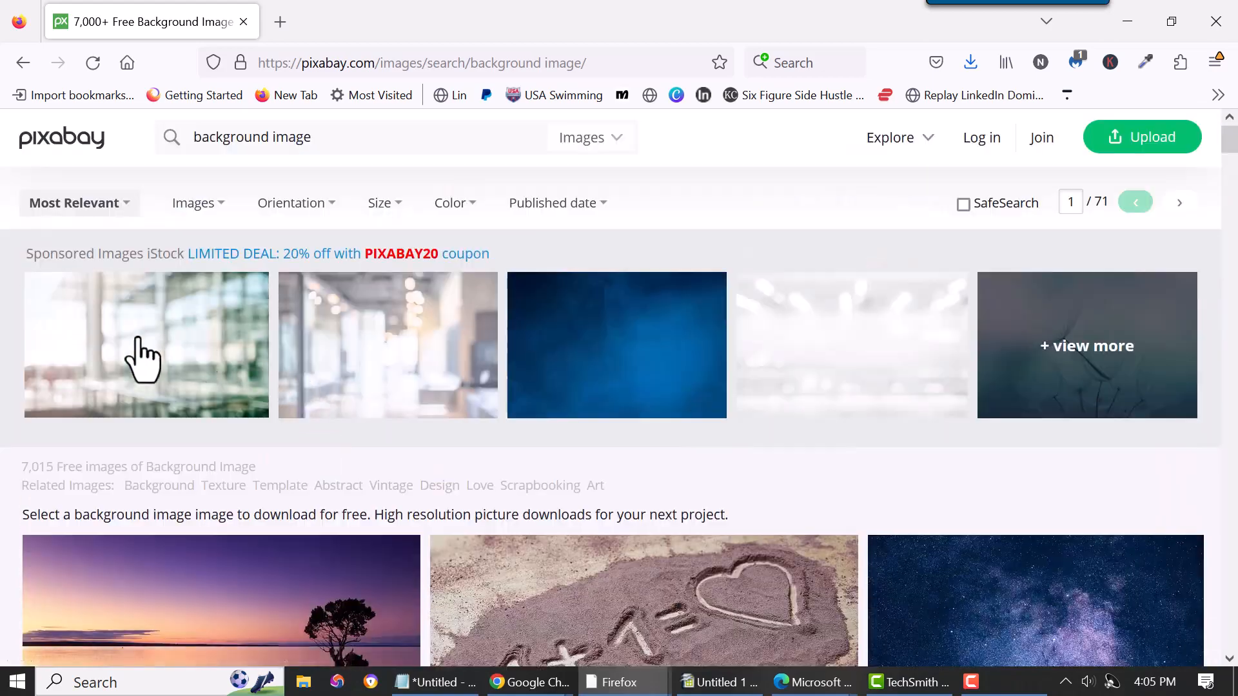
{"action": "scroll", "coordinate": [407, 422], "scroll_direction": "down", "scroll_amount": 4}
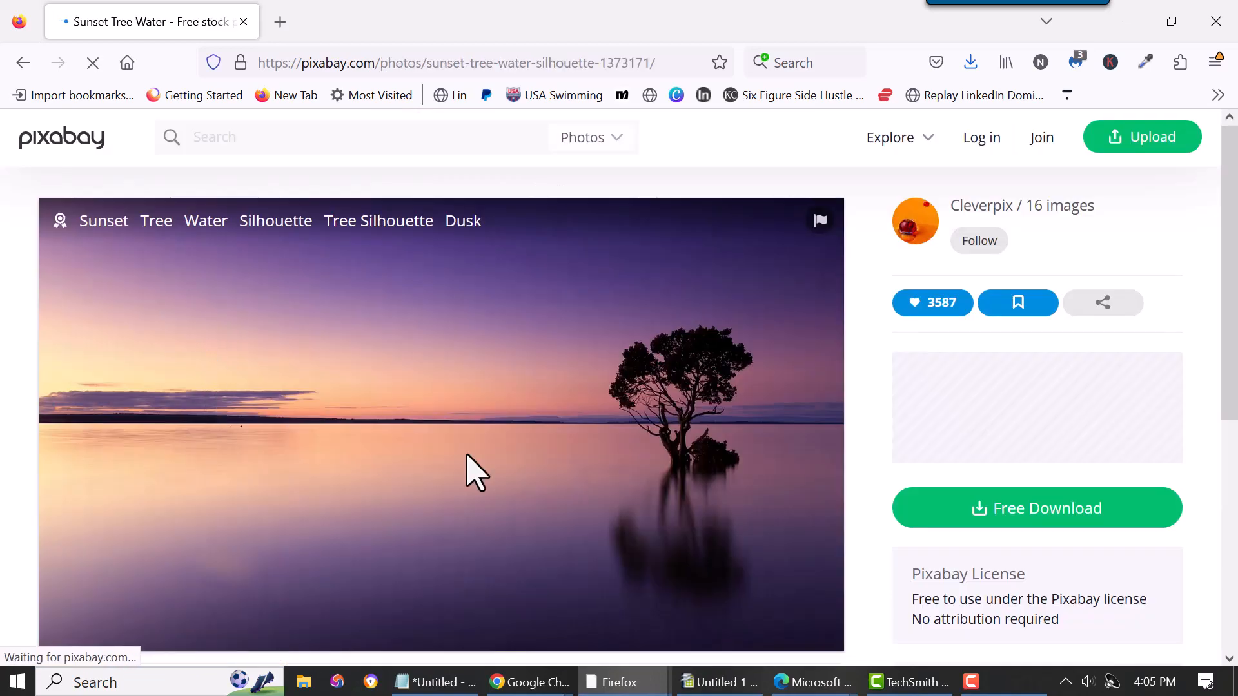
Step: Download the sunset tree photo as a 1920×1079 JPG, dismissing the Google sign-in offer, and save it to the computer
{"action": "left_click", "coordinate": [1033, 522]}
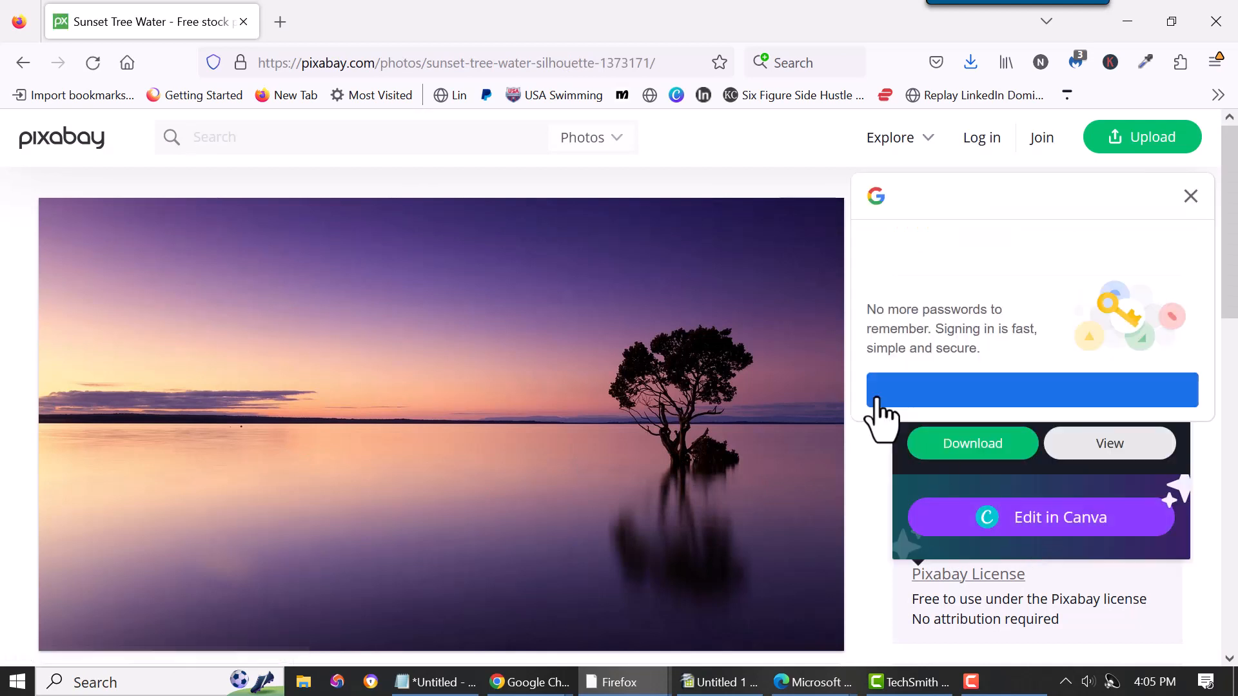
{"action": "left_click", "coordinate": [1191, 196]}
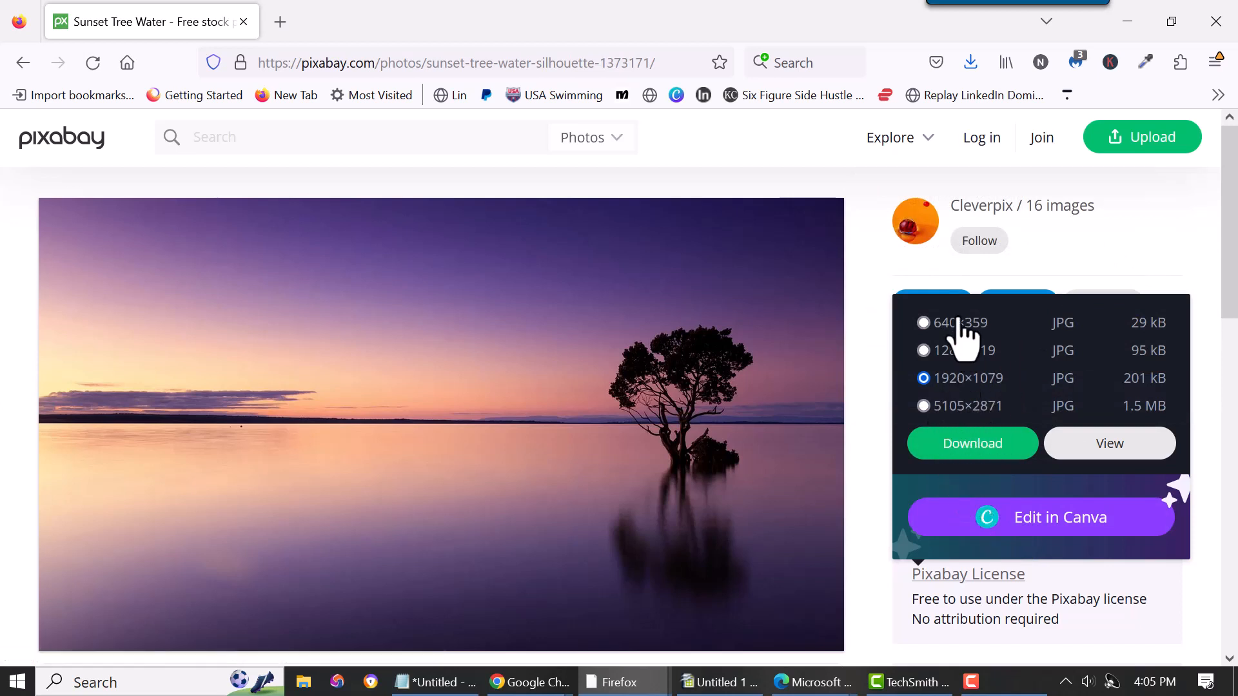
{"action": "left_click", "coordinate": [974, 445]}
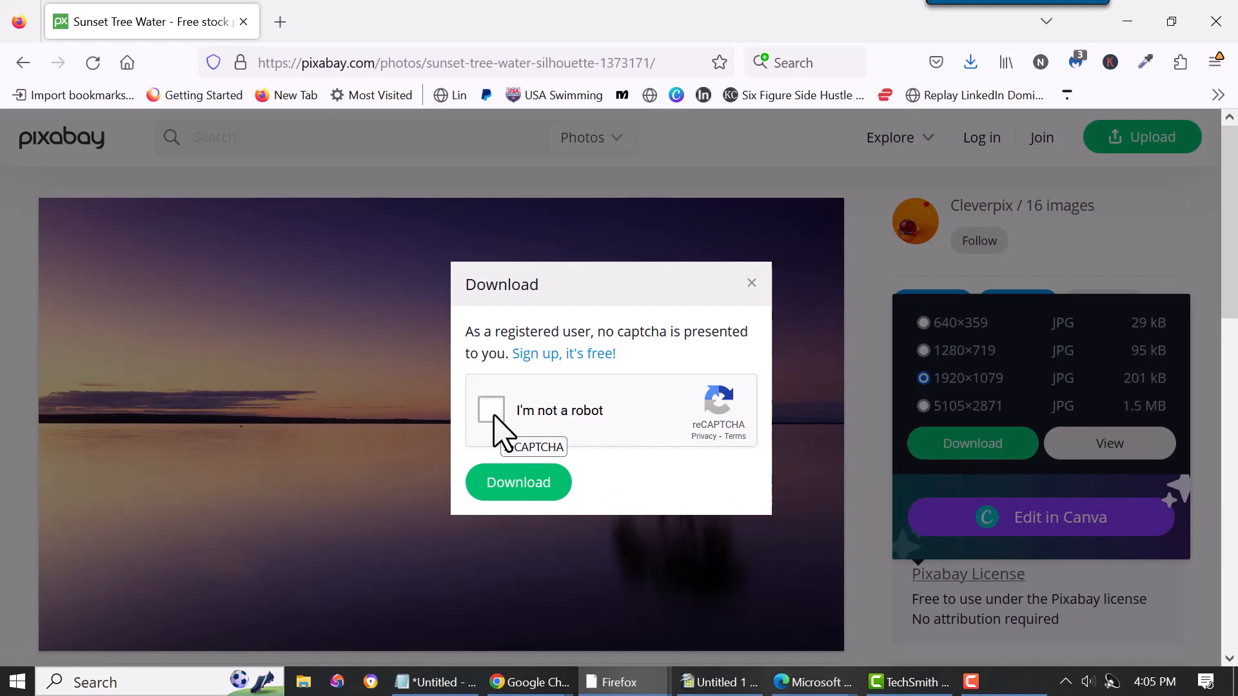
{"action": "left_click", "coordinate": [519, 484]}
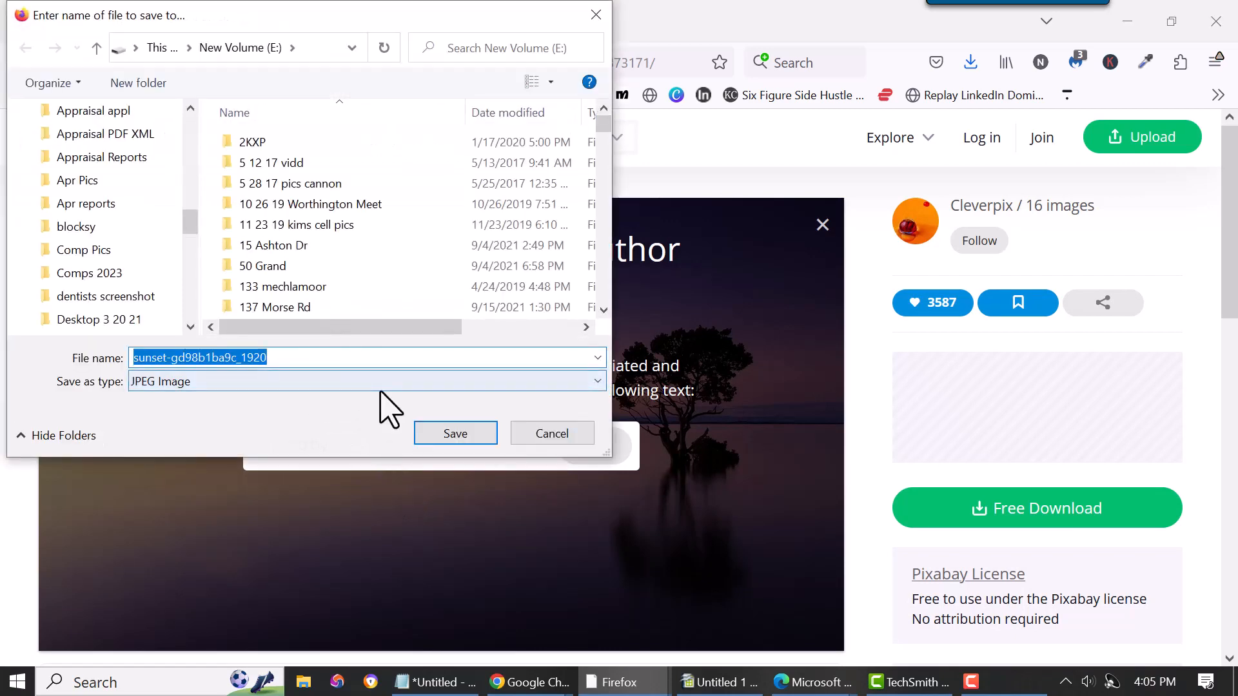
{"action": "left_click_drag", "start_coordinate": [192, 234], "coordinate": [248, 171]}
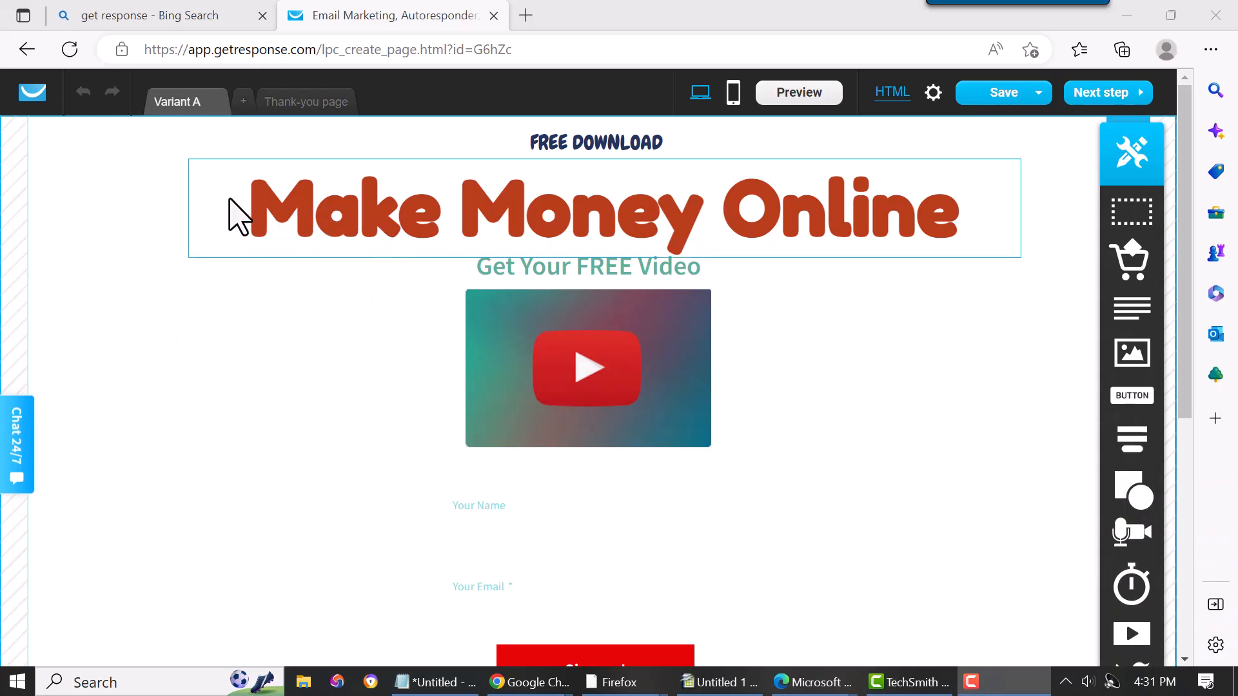
Step: Switch back to the GetResponse page in Edge and open the image library for the headline section's background
{"action": "left_click", "coordinate": [105, 223]}
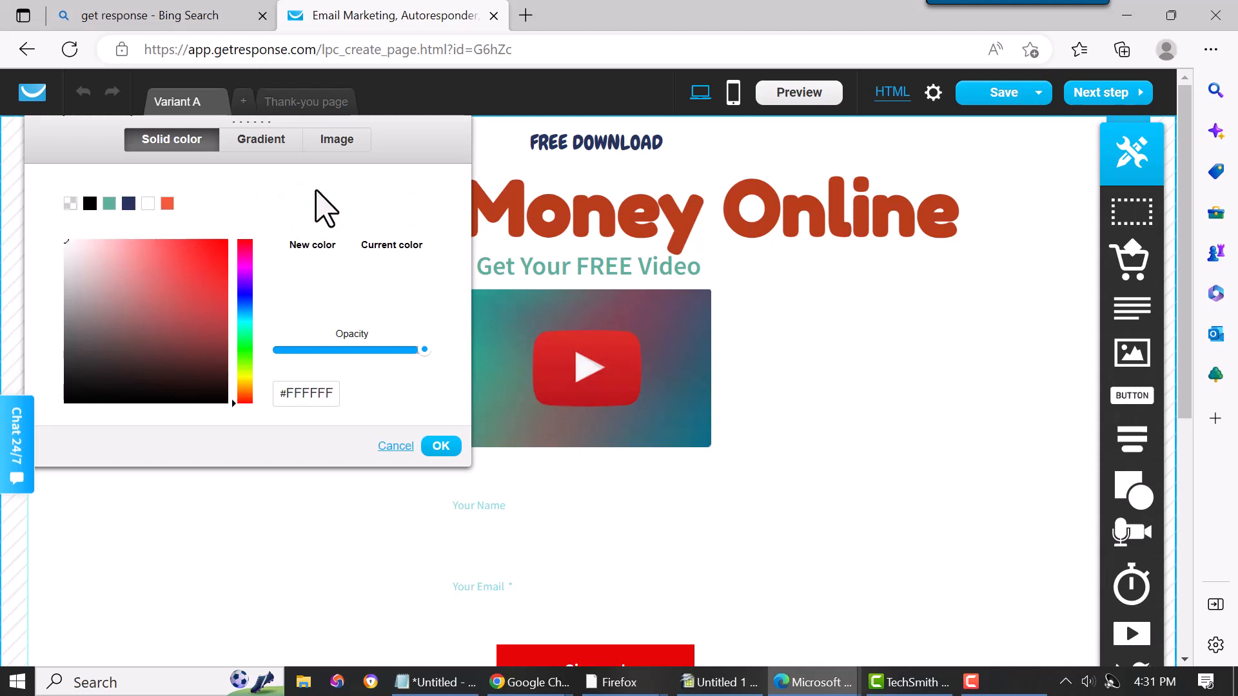
{"action": "left_click", "coordinate": [342, 141]}
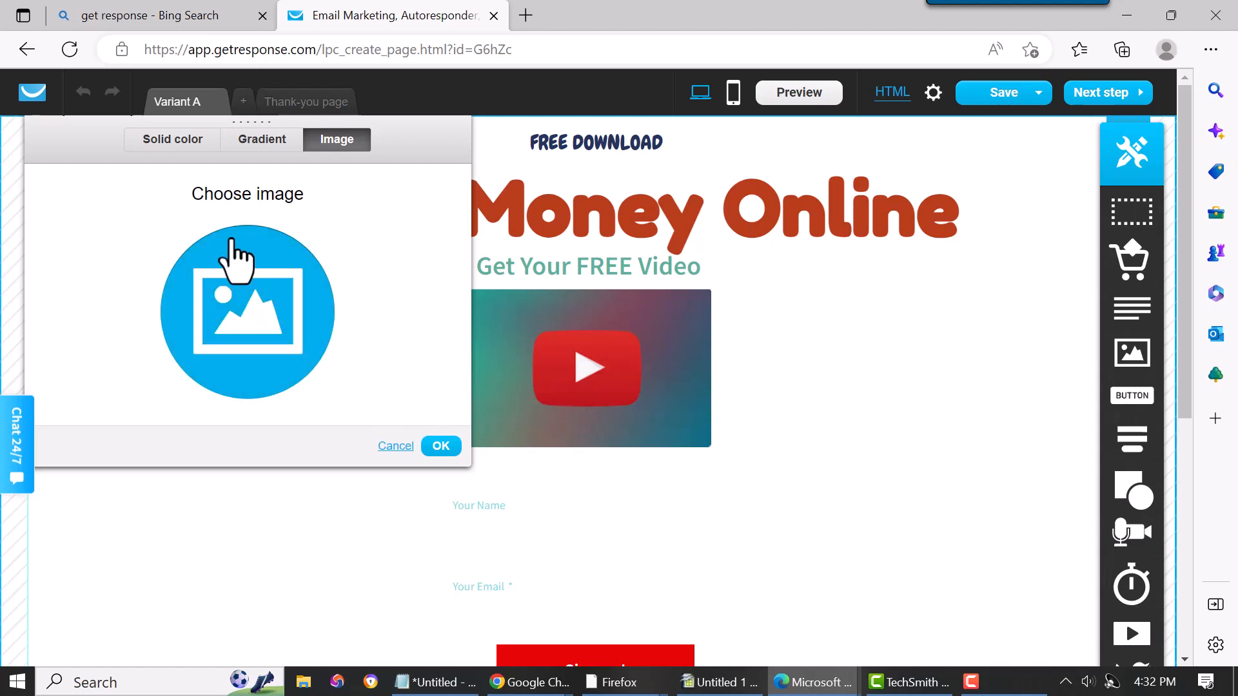
{"action": "left_click", "coordinate": [244, 332]}
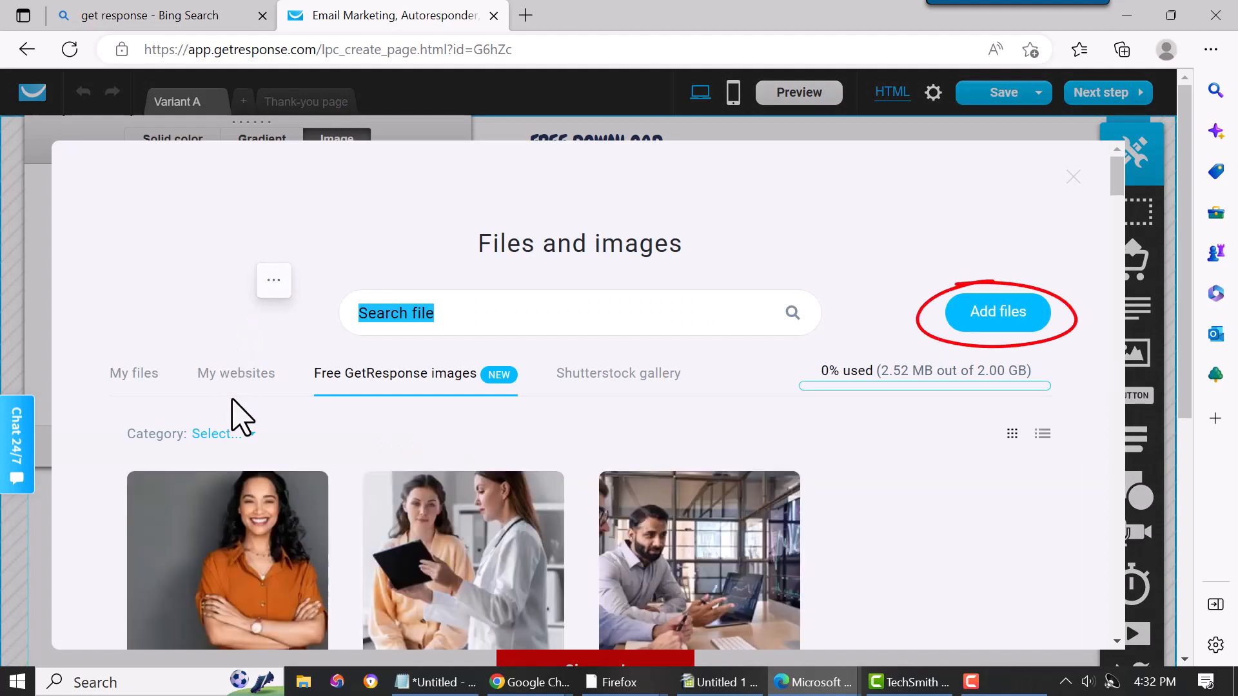
Step: Upload sunset-gd98b1ba9c_1920.jpg from the Desktop to the Main folder of the image library
{"action": "left_click", "coordinate": [996, 316]}
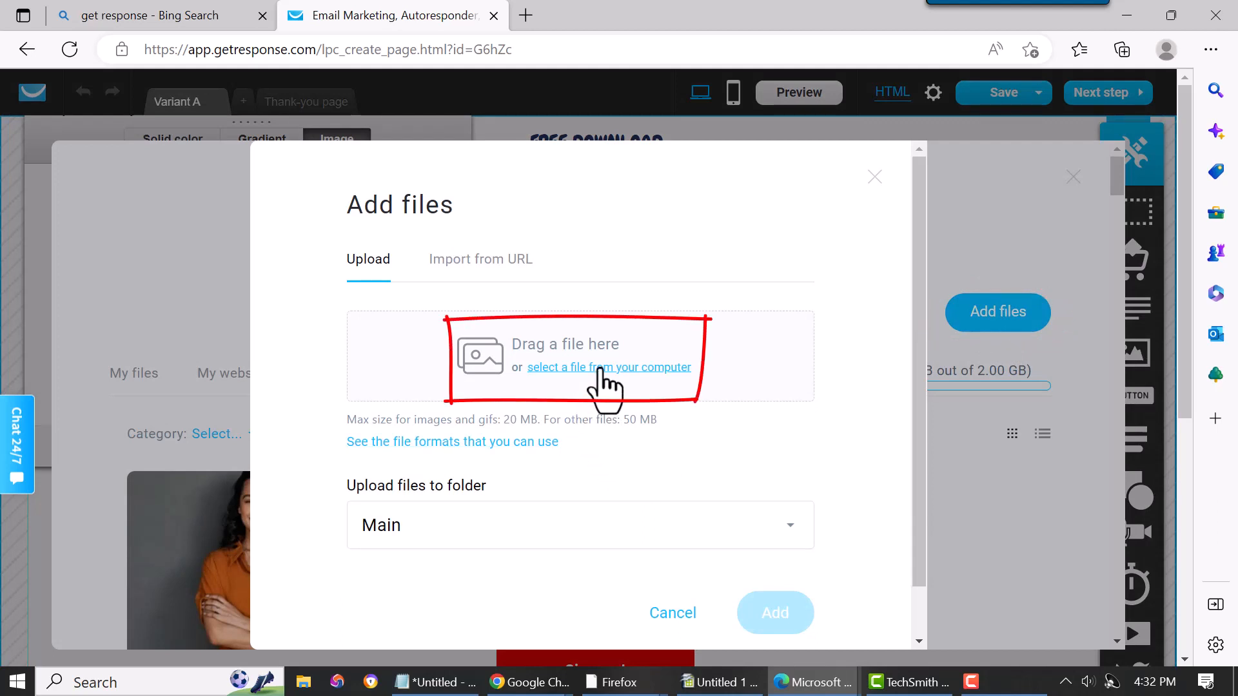
{"action": "left_click", "coordinate": [600, 367]}
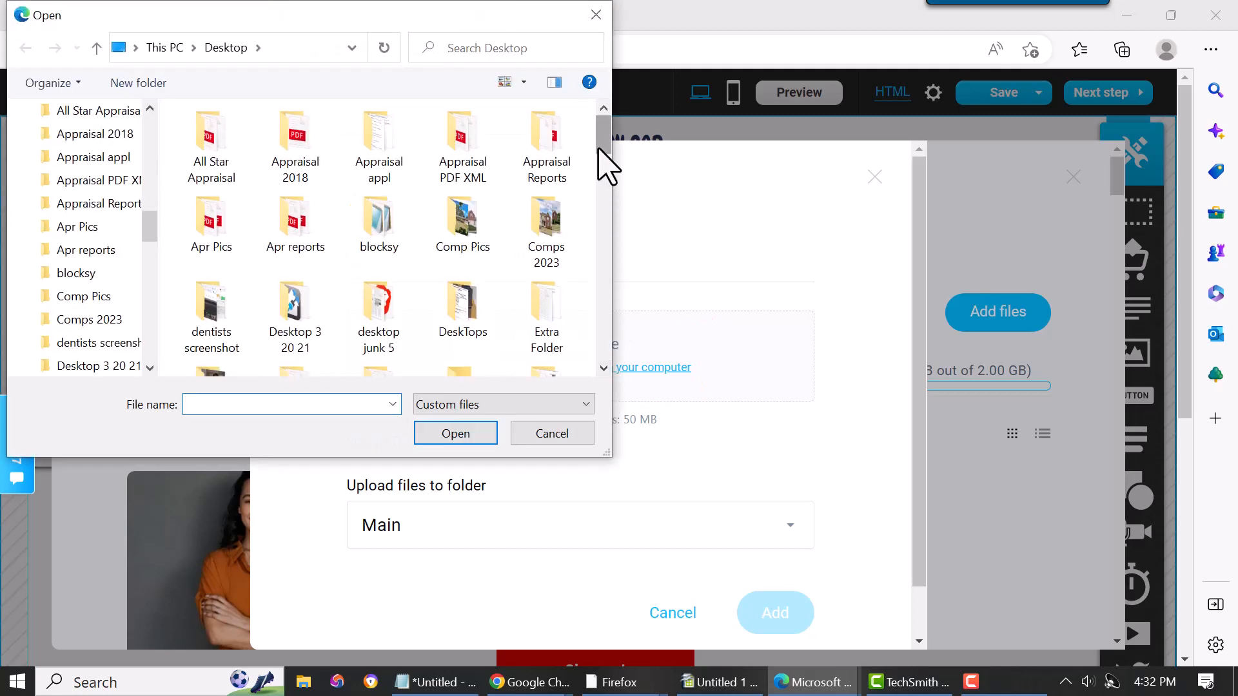
{"action": "left_click_drag", "start_coordinate": [153, 239], "coordinate": [144, 123]}
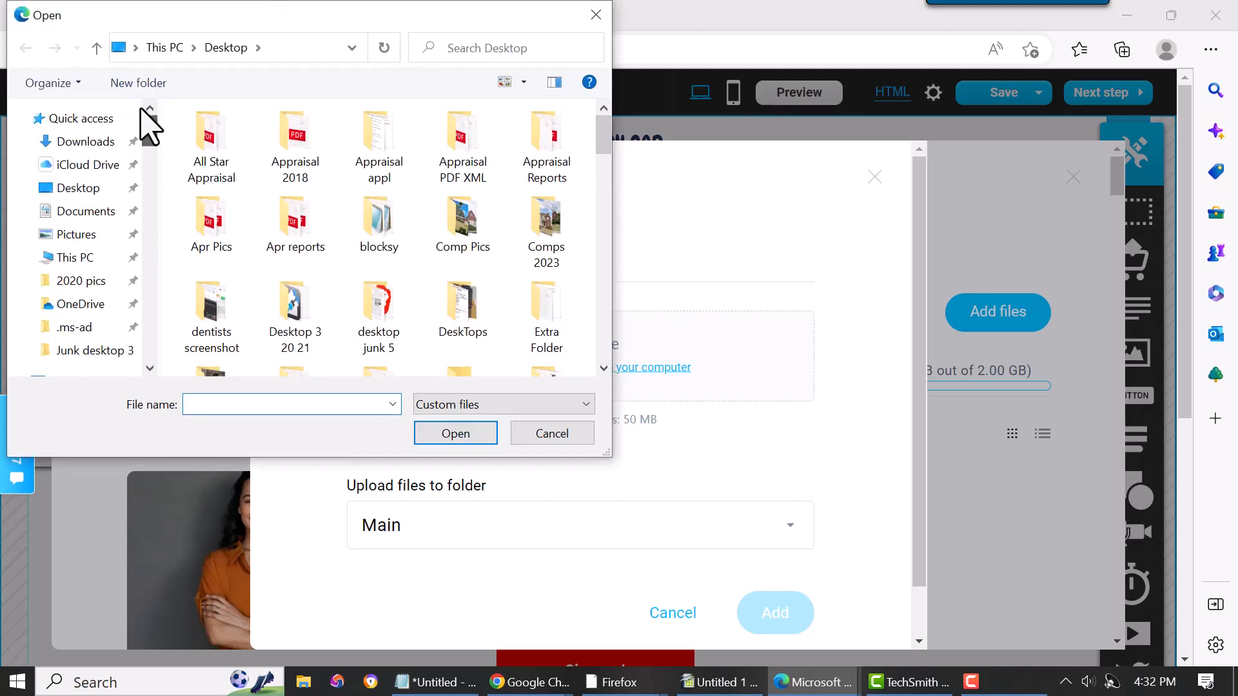
{"action": "left_click", "coordinate": [97, 188]}
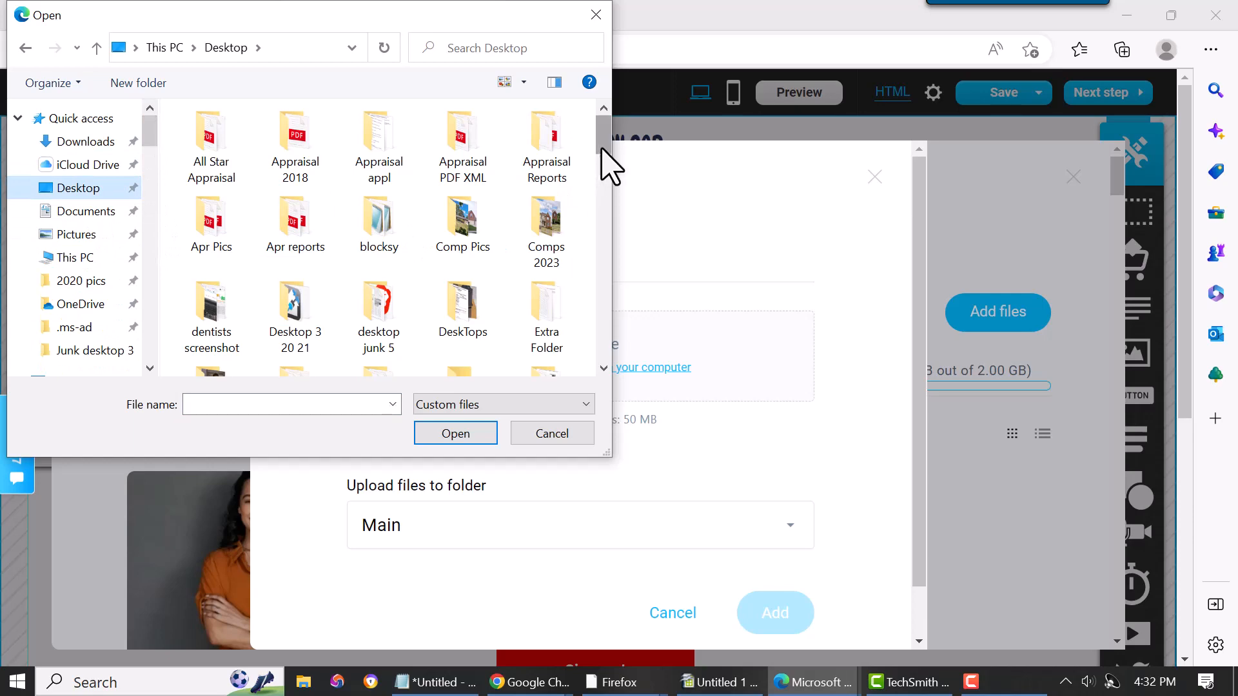
{"action": "left_click_drag", "start_coordinate": [605, 155], "coordinate": [594, 342]}
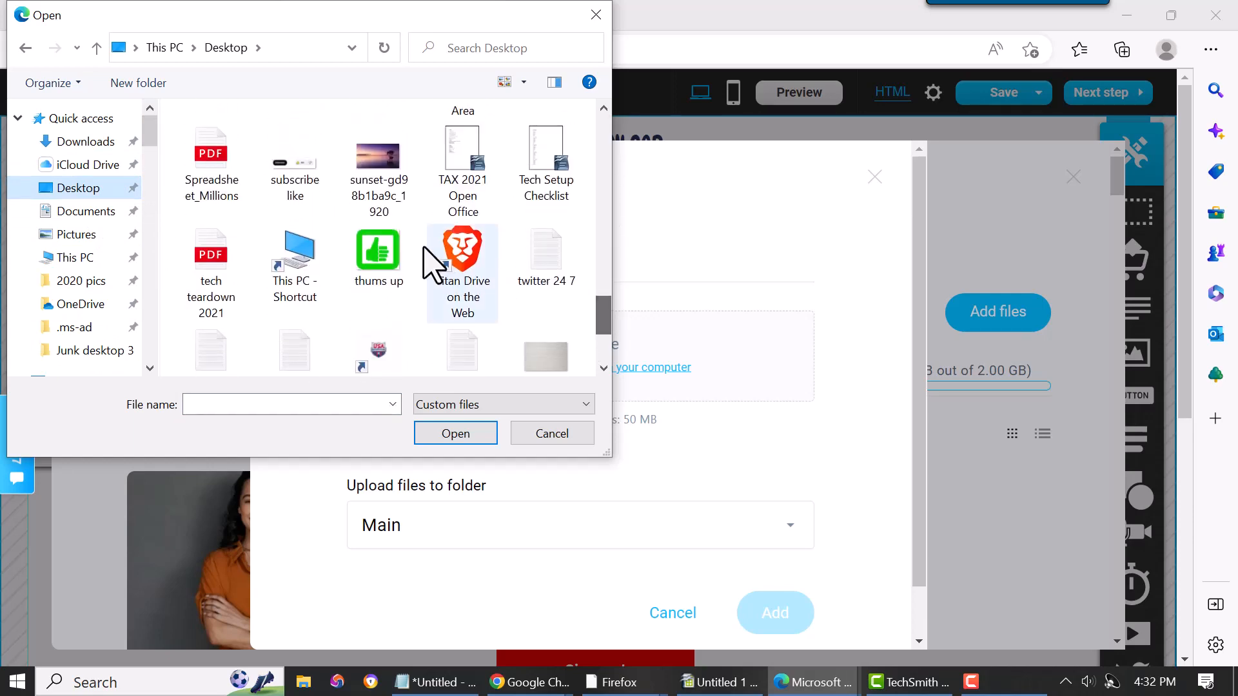
{"action": "double_click", "coordinate": [379, 174]}
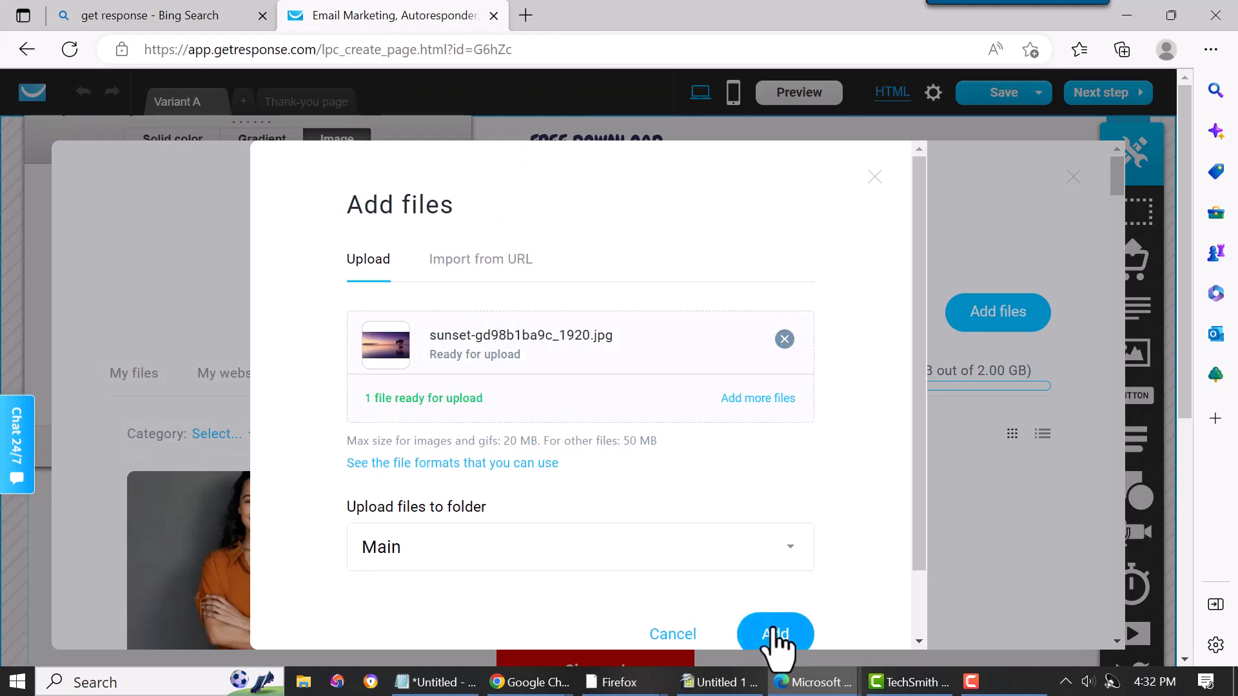
{"action": "left_click", "coordinate": [775, 635]}
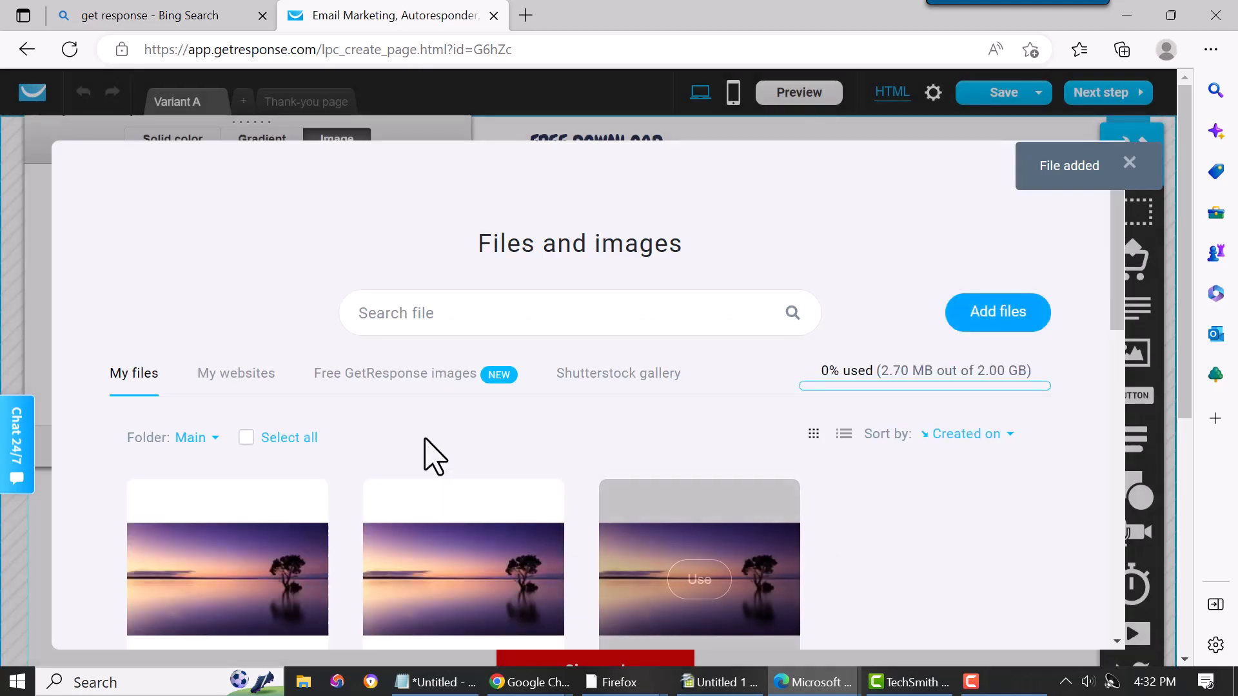
Step: Use the uploaded sunset image as the section's background and apply it with tiling set to both
{"action": "scroll", "coordinate": [428, 456], "scroll_direction": "down", "scroll_amount": 1}
{"action": "mouse_move", "coordinate": [175, 520]}
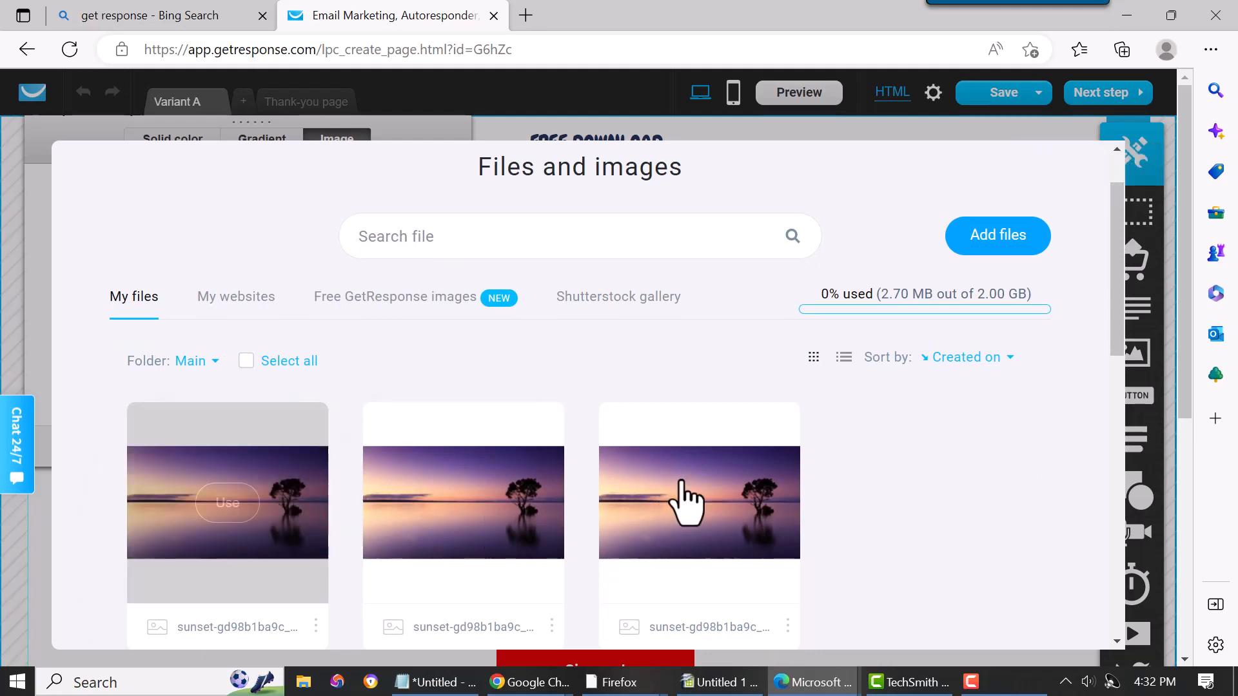
{"action": "scroll", "coordinate": [678, 497], "scroll_direction": "down", "scroll_amount": 3}
{"action": "scroll", "coordinate": [224, 381], "scroll_direction": "up", "scroll_amount": 1}
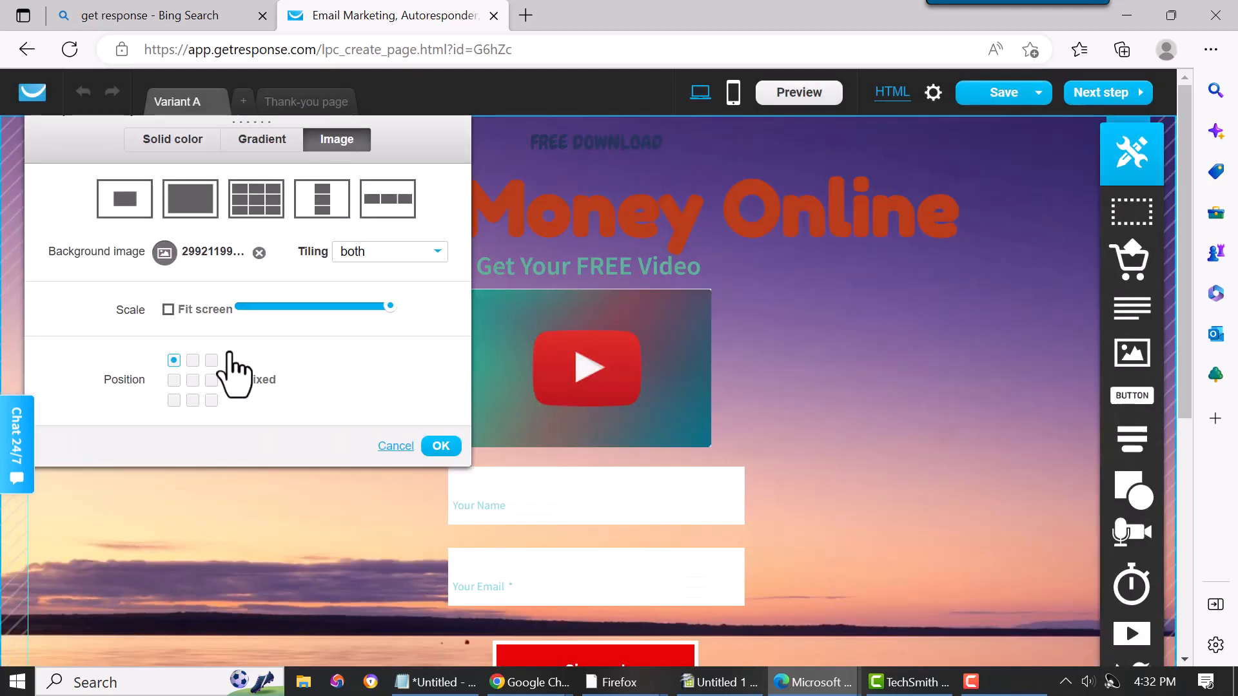
{"action": "left_click", "coordinate": [441, 447]}
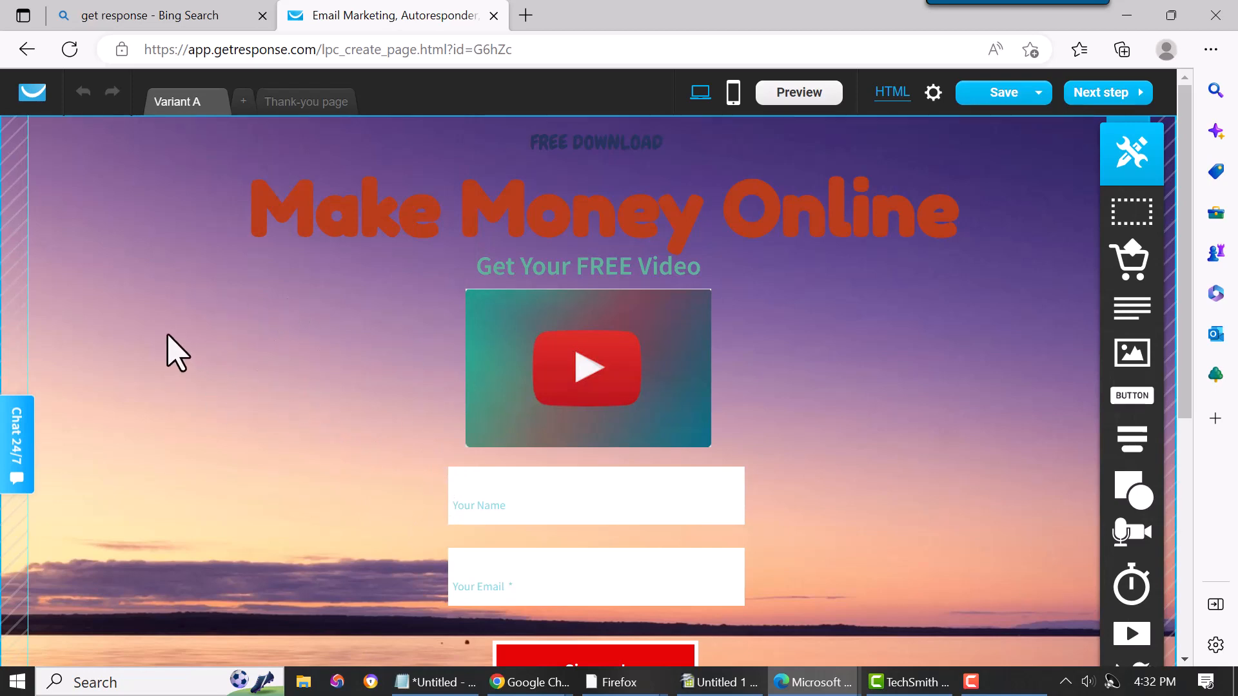
Step: Remove the headline section's background image and apply a solid light pink background, #EADFDF
{"action": "left_click", "coordinate": [171, 237]}
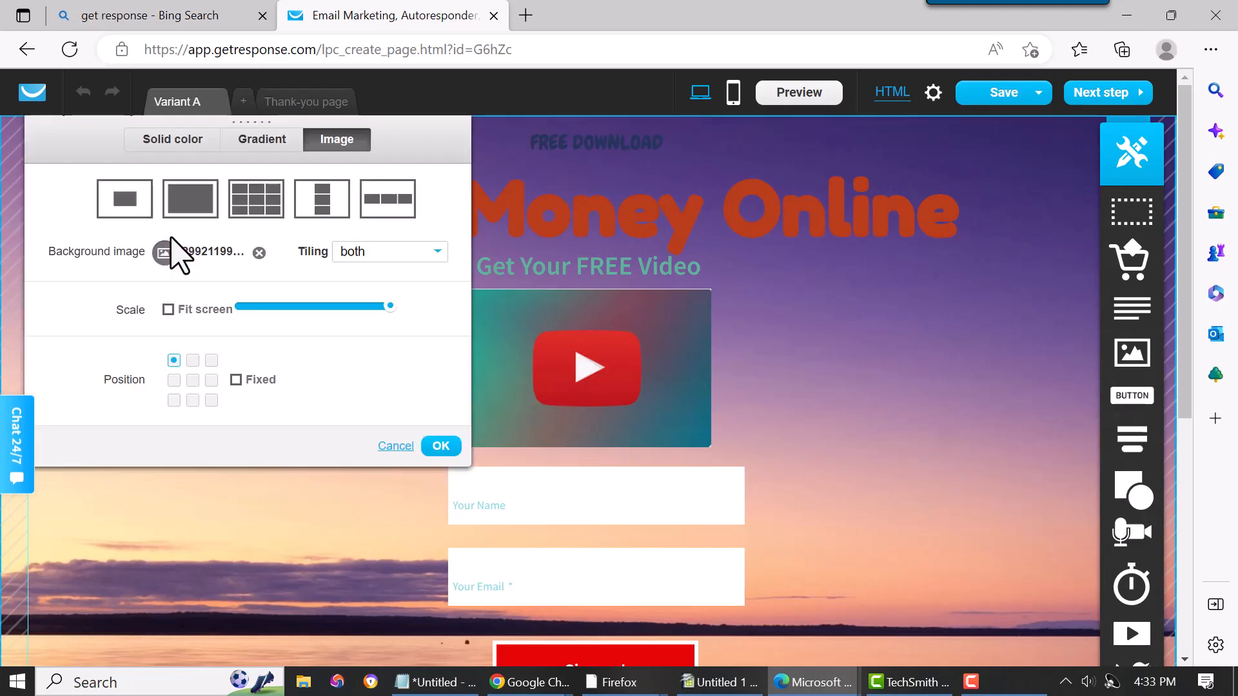
{"action": "left_click", "coordinate": [259, 253]}
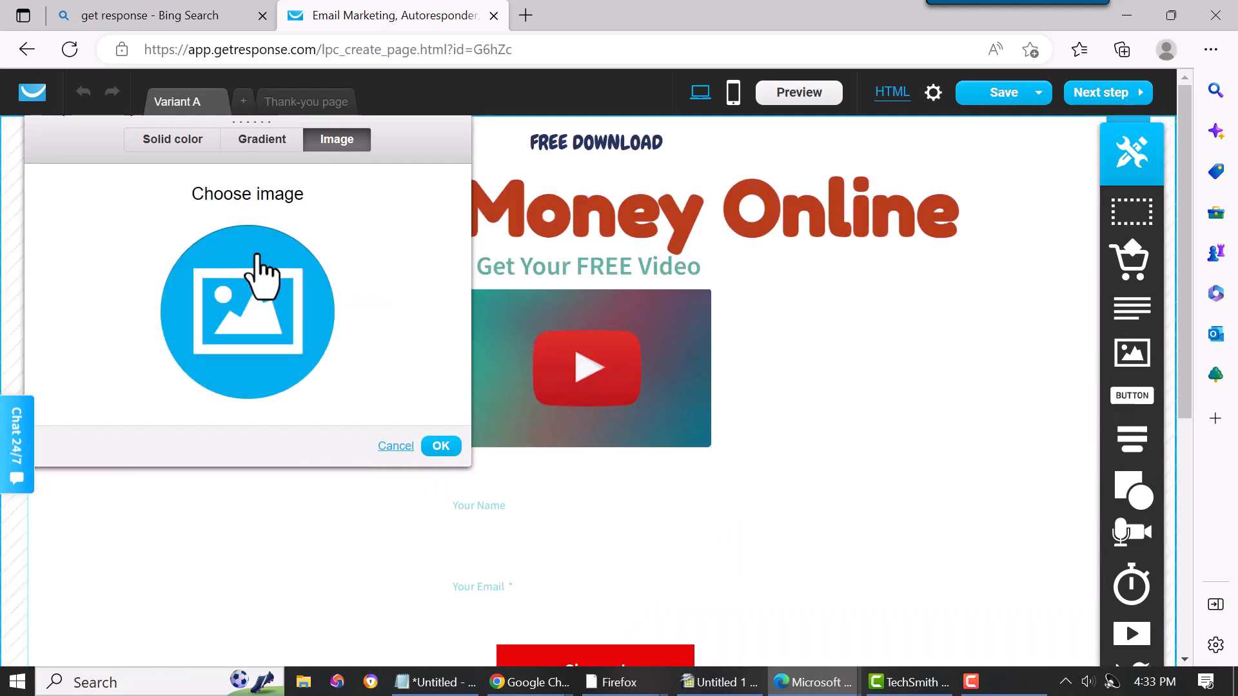
{"action": "left_click", "coordinate": [158, 141]}
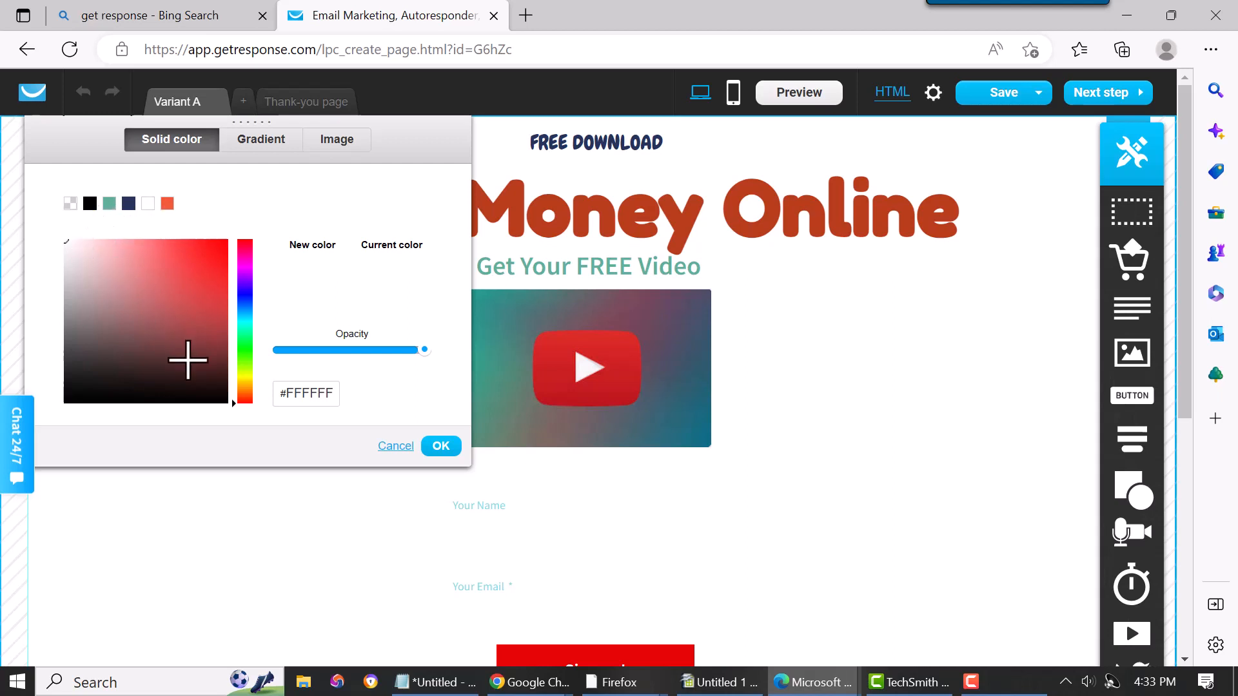
{"action": "left_click", "coordinate": [74, 271]}
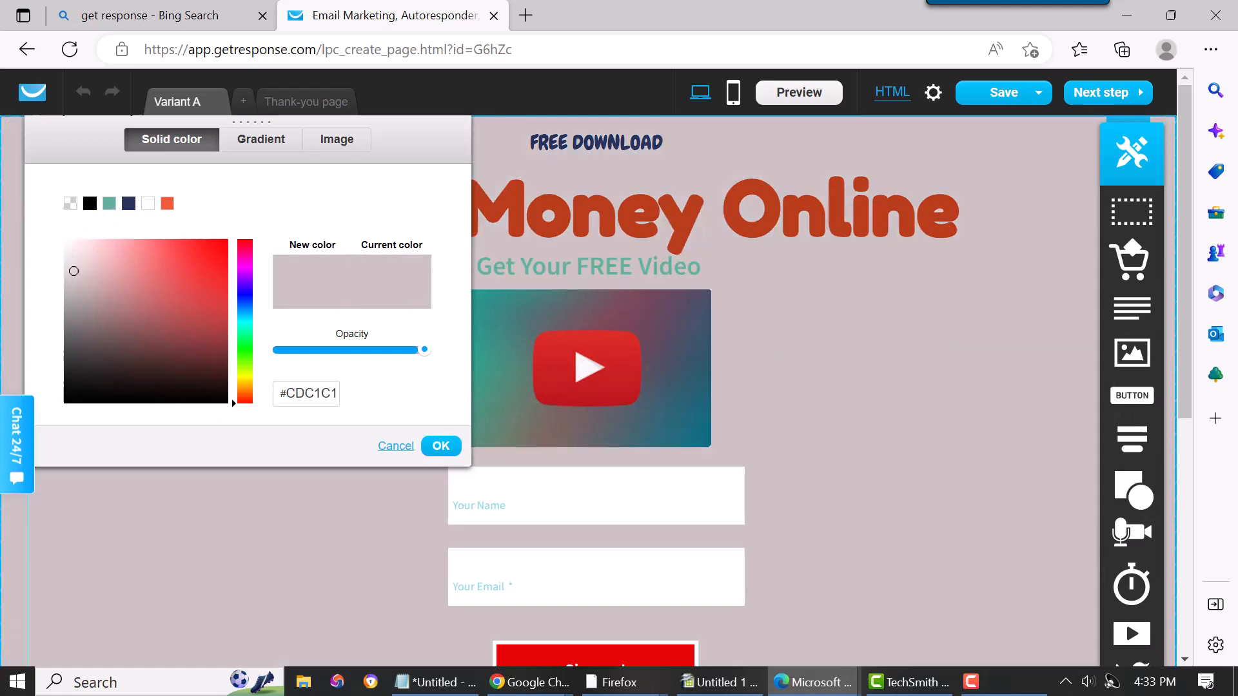
{"action": "left_click", "coordinate": [69, 257]}
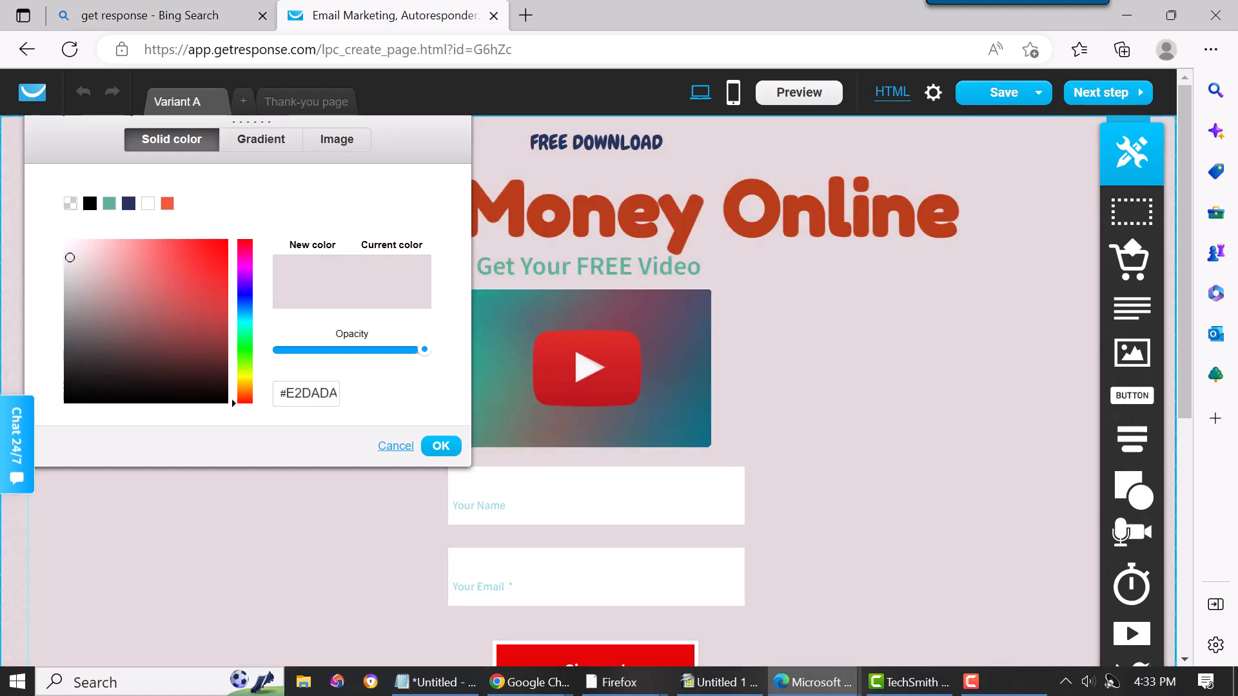
{"action": "left_click", "coordinate": [72, 252]}
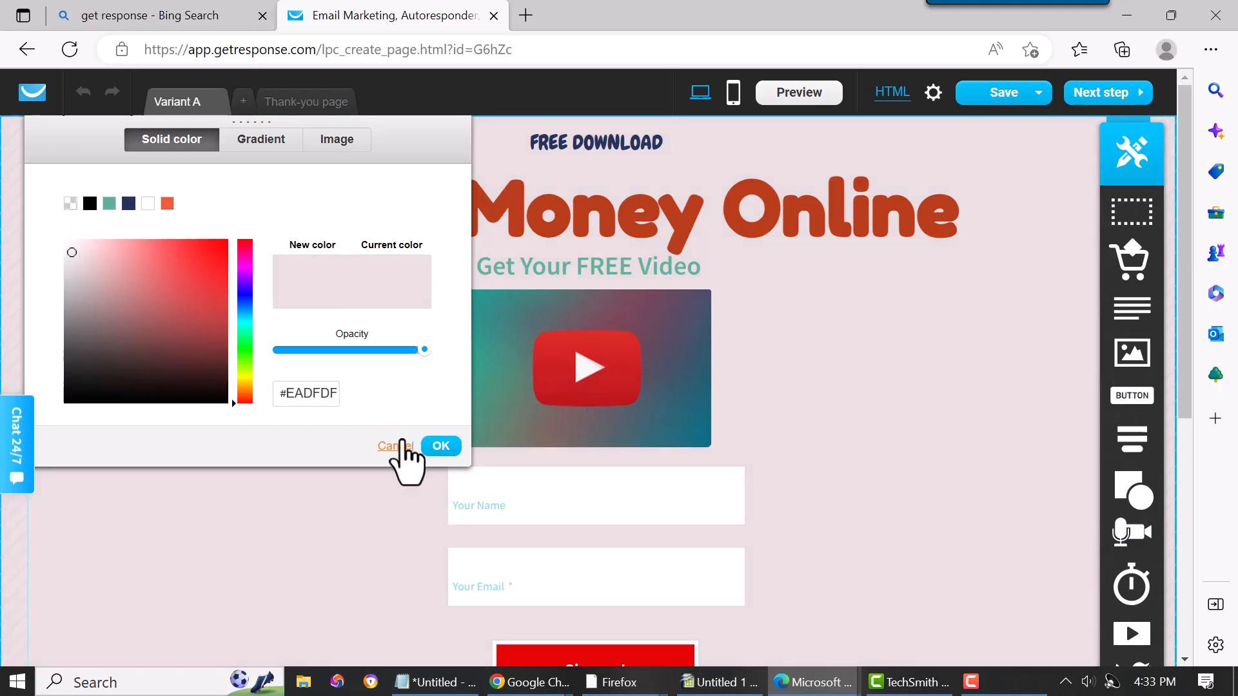
{"action": "left_click", "coordinate": [441, 446]}
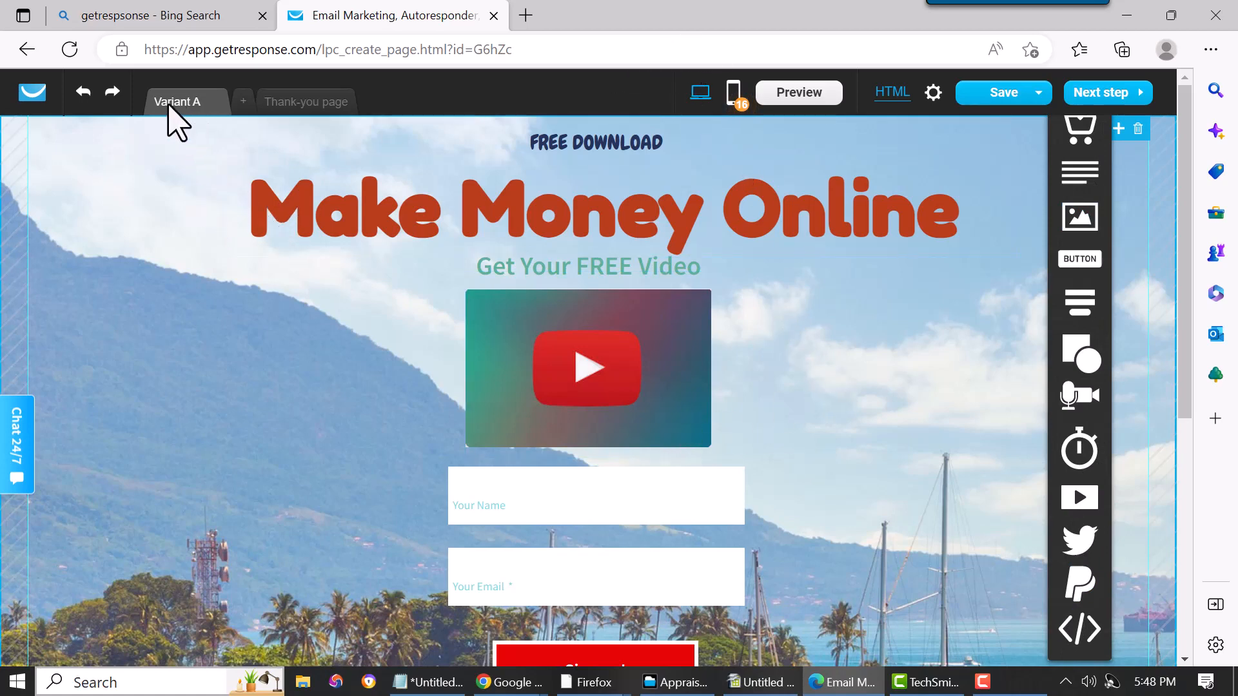
Step: Add a Variant B of the squeeze page and delete that variant again
{"action": "left_click", "coordinate": [243, 102]}
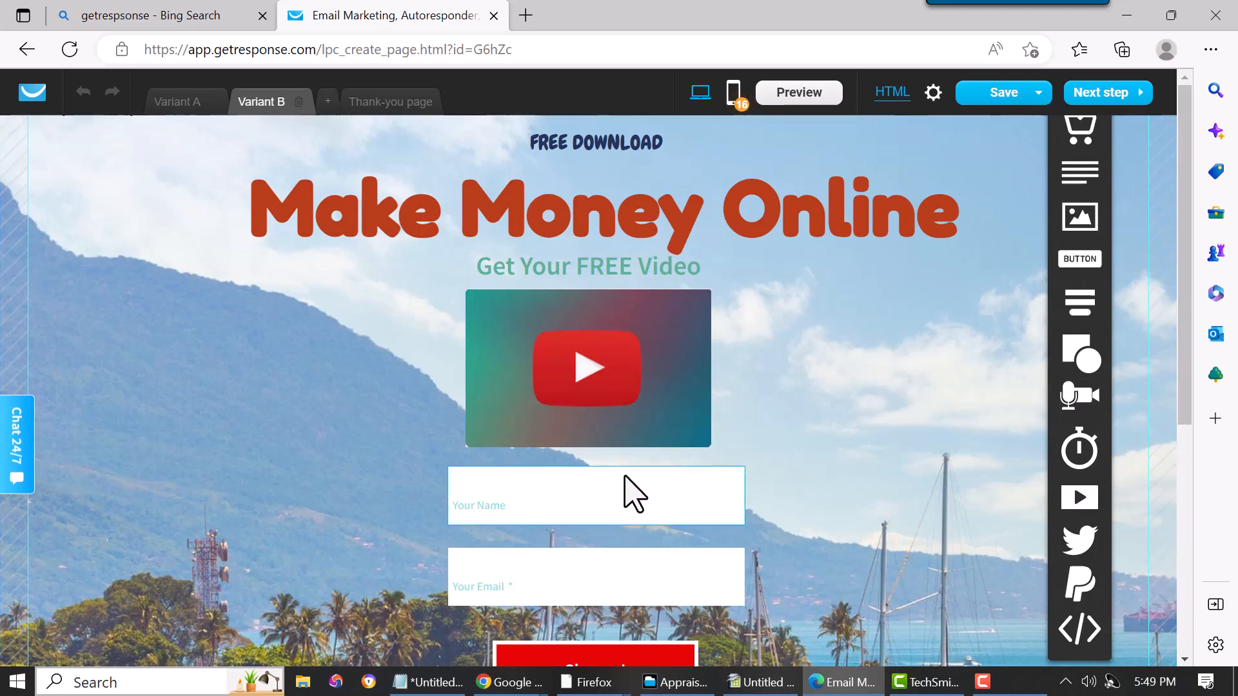
{"action": "left_click", "coordinate": [299, 101]}
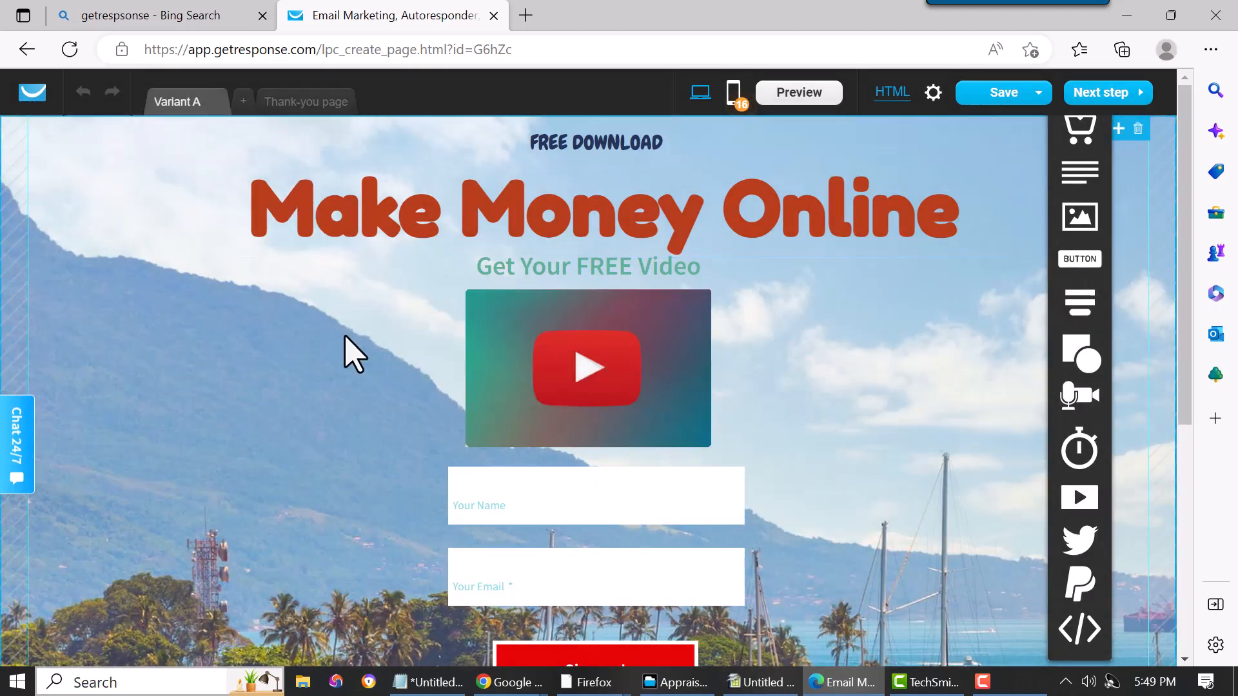
Step: Open the thank-you page and select its DOWNLOAD NOW button
{"action": "left_click", "coordinate": [310, 103]}
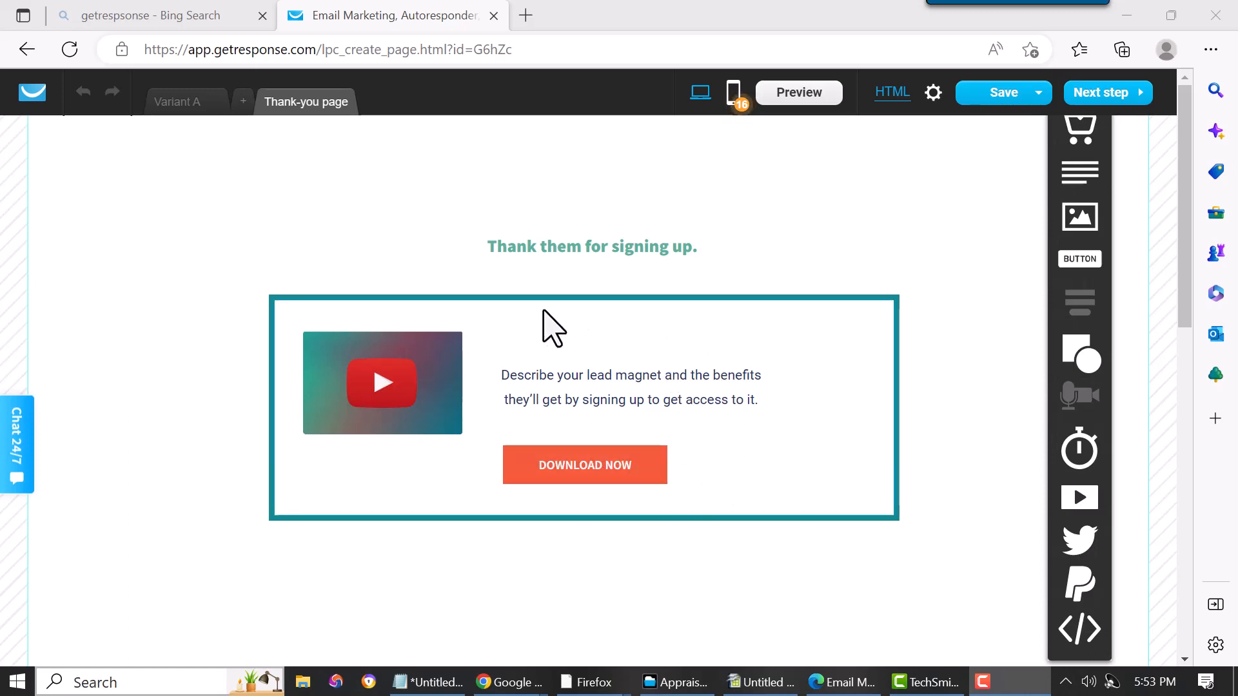
{"action": "left_click", "coordinate": [562, 459]}
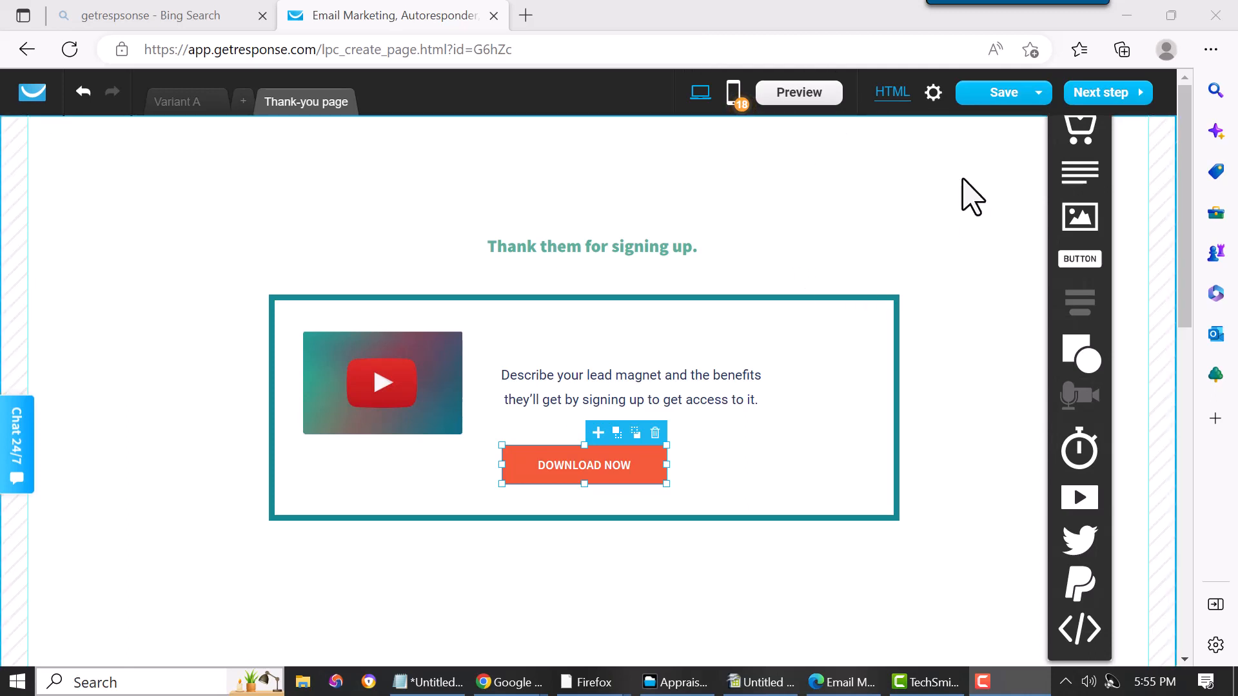
Step: Save the landing page, save and exit the editor, and view the squeeze page's entry among the managed landing pages
{"action": "mouse_move", "coordinate": [998, 94]}
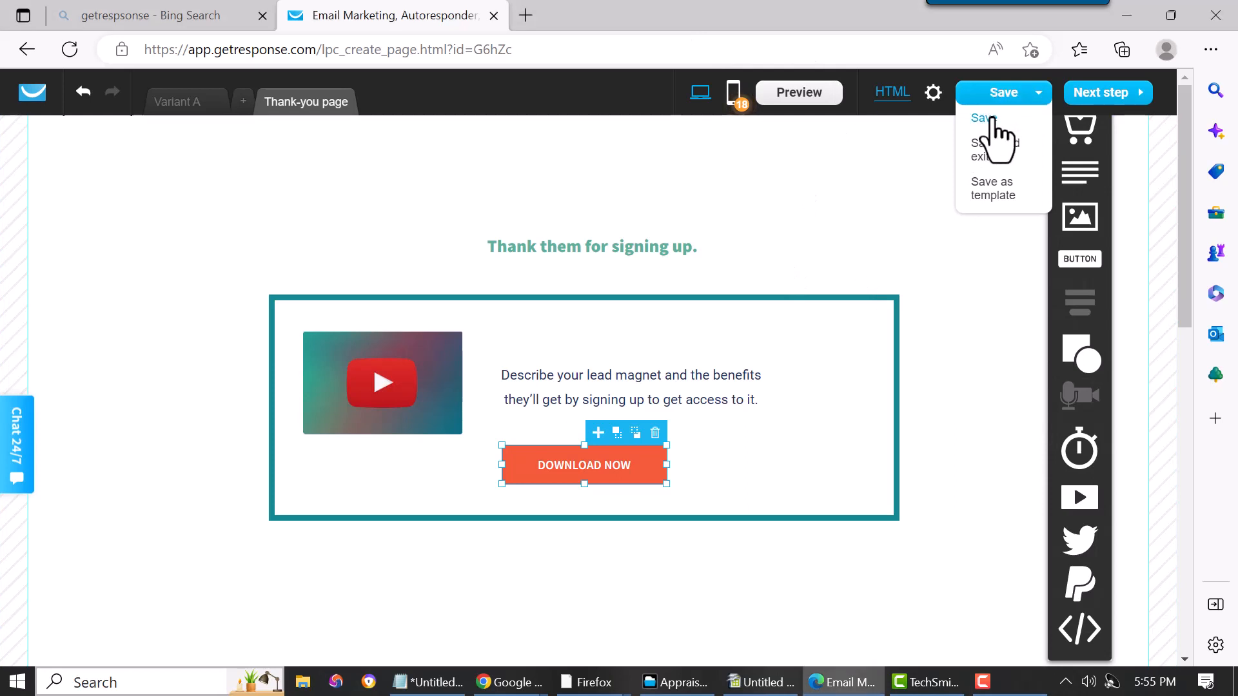
{"action": "left_click", "coordinate": [987, 118]}
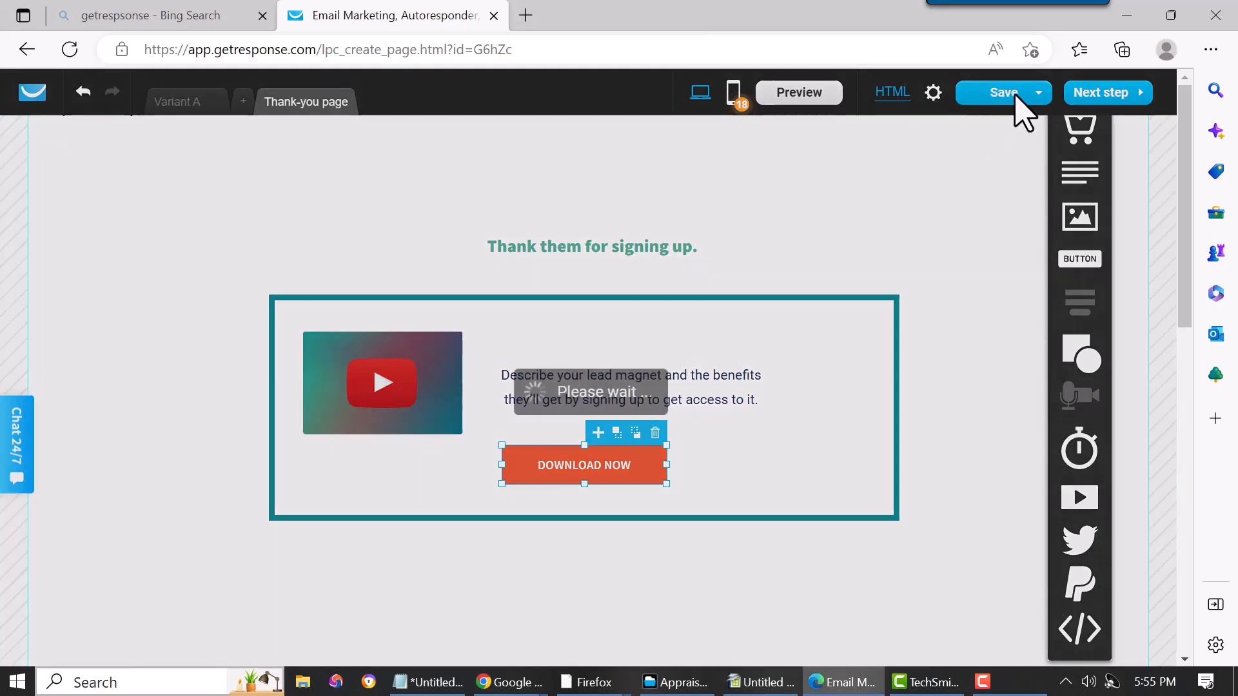
{"action": "mouse_move", "coordinate": [1017, 98]}
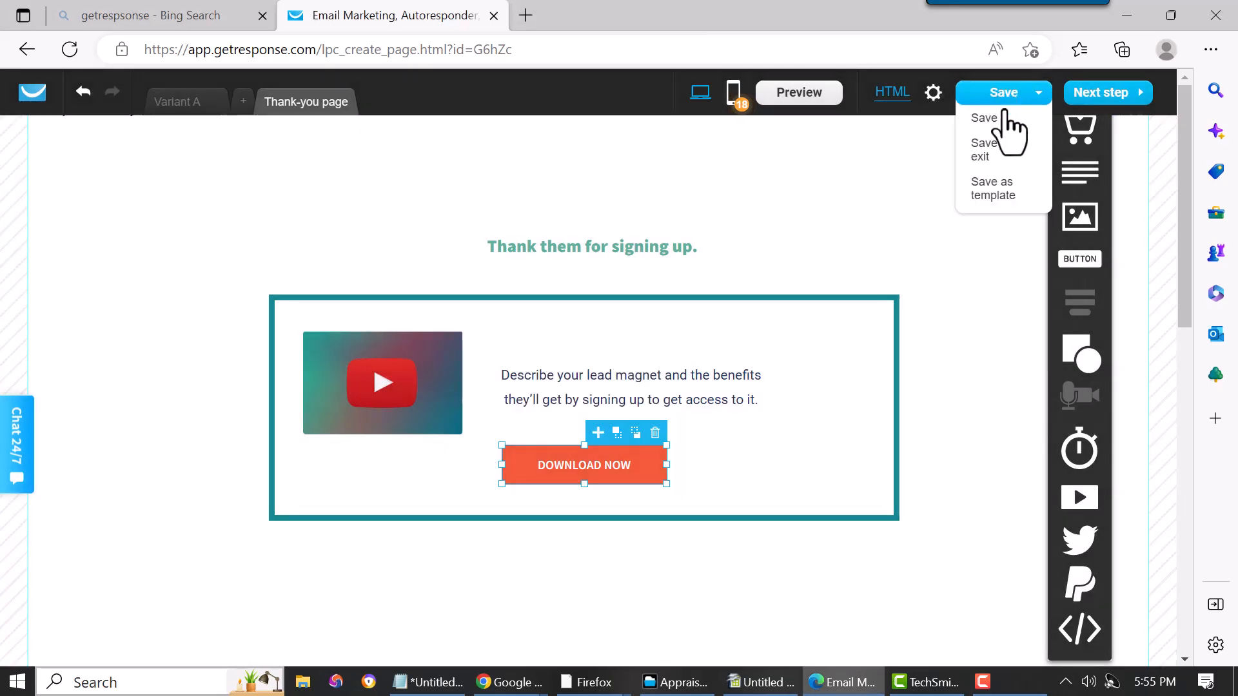
{"action": "left_click", "coordinate": [994, 150]}
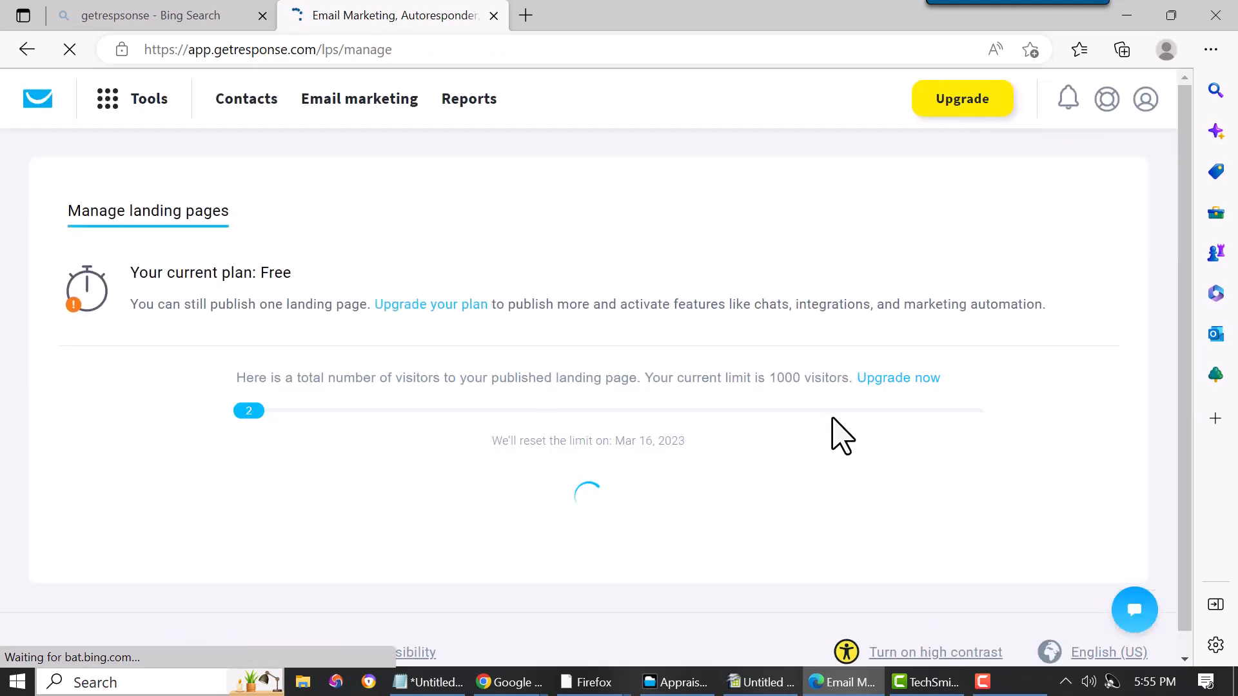
{"action": "scroll", "coordinate": [342, 440], "scroll_direction": "down", "scroll_amount": 1}
{"action": "scroll", "coordinate": [352, 458], "scroll_direction": "down", "scroll_amount": 1}
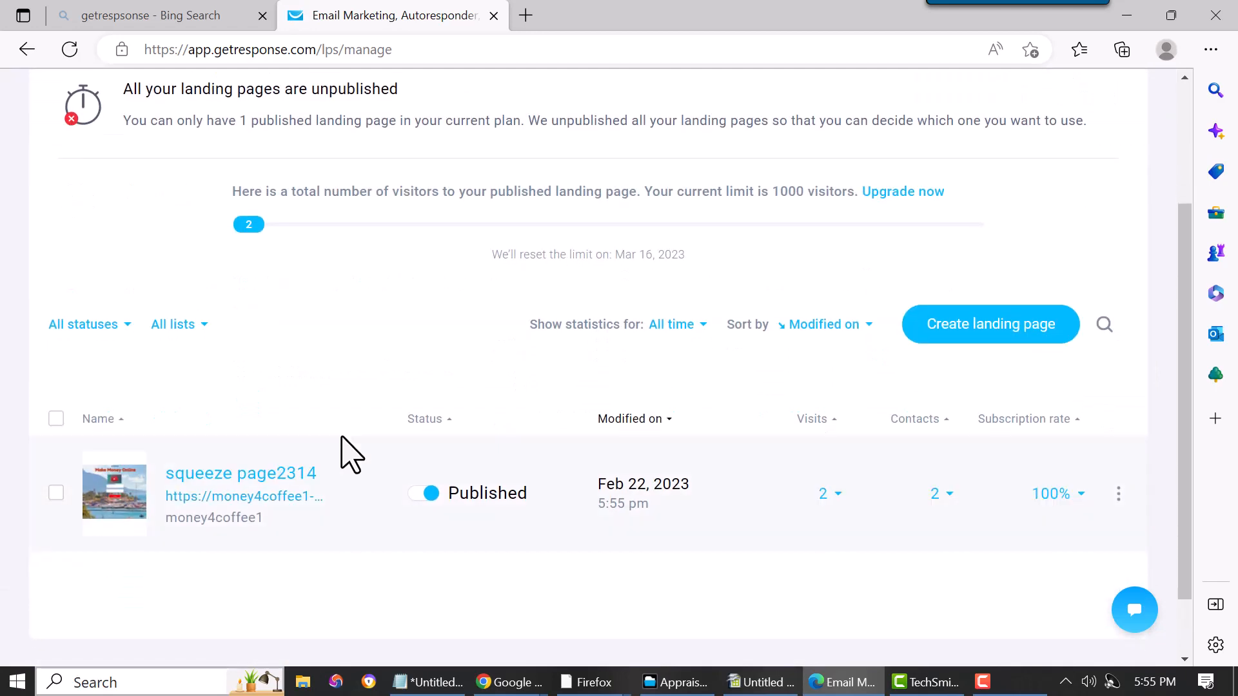